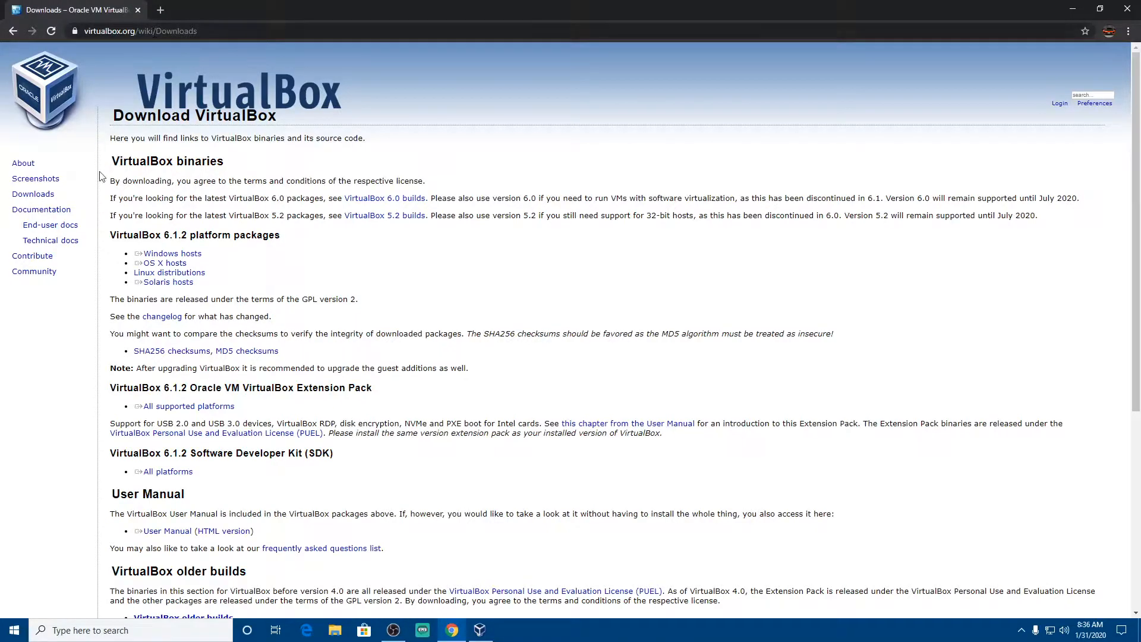
# Look through the VirtualBox downloads page and open the VirtualBox 5.2 builds page
pyautogui.click(34, 166)
pyautogui.click(70, 211)
pyautogui.click(33, 194)
pyautogui.scroll(-5, 249, 281)
pyautogui.scroll(5, 244, 292)
pyautogui.scroll(-5, 207, 326)
pyautogui.scroll(4, 197, 327)
pyautogui.scroll(1, 198, 327)
pyautogui.click(384, 215)
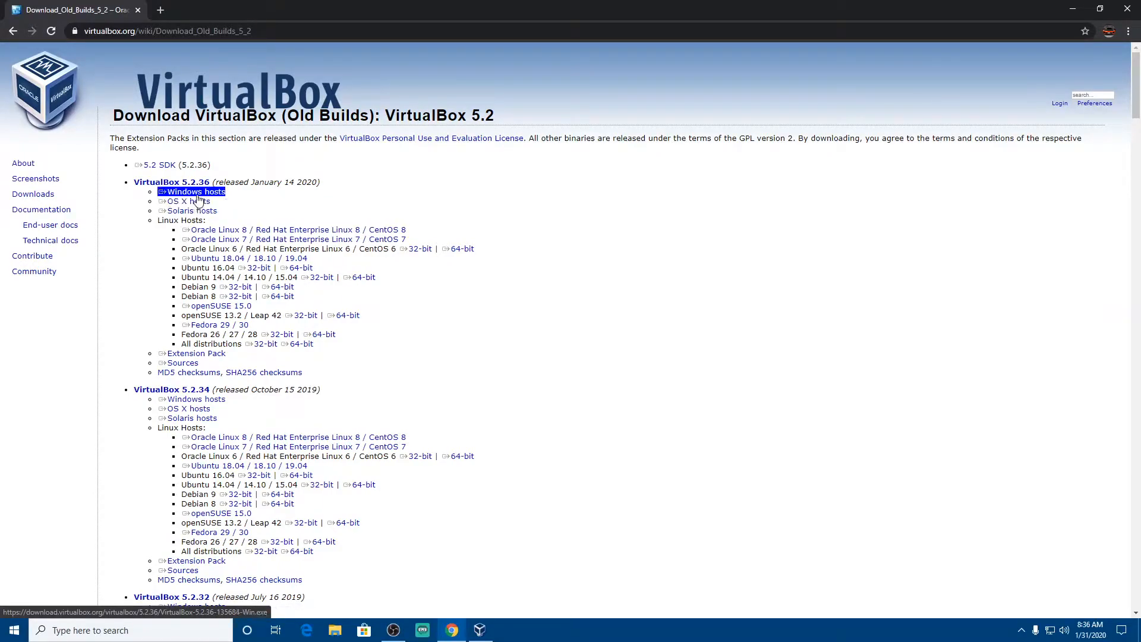
# Return to the VirtualBox downloads page and check the CPU's virtualization status in Task Manager
pyautogui.click(13, 31)
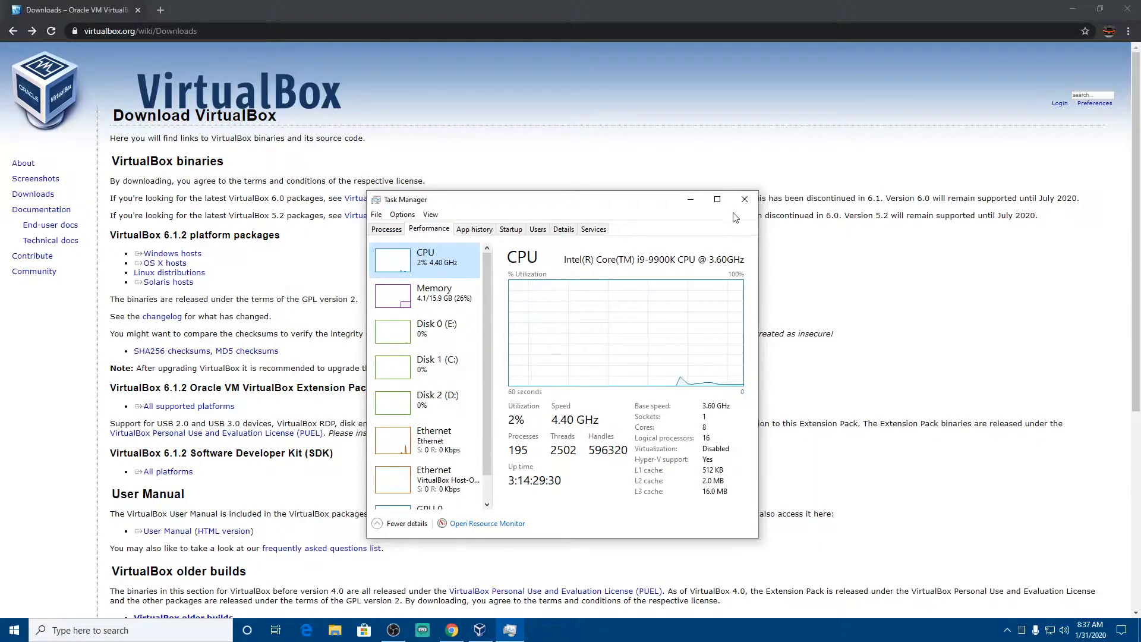
pyautogui.click(746, 200)
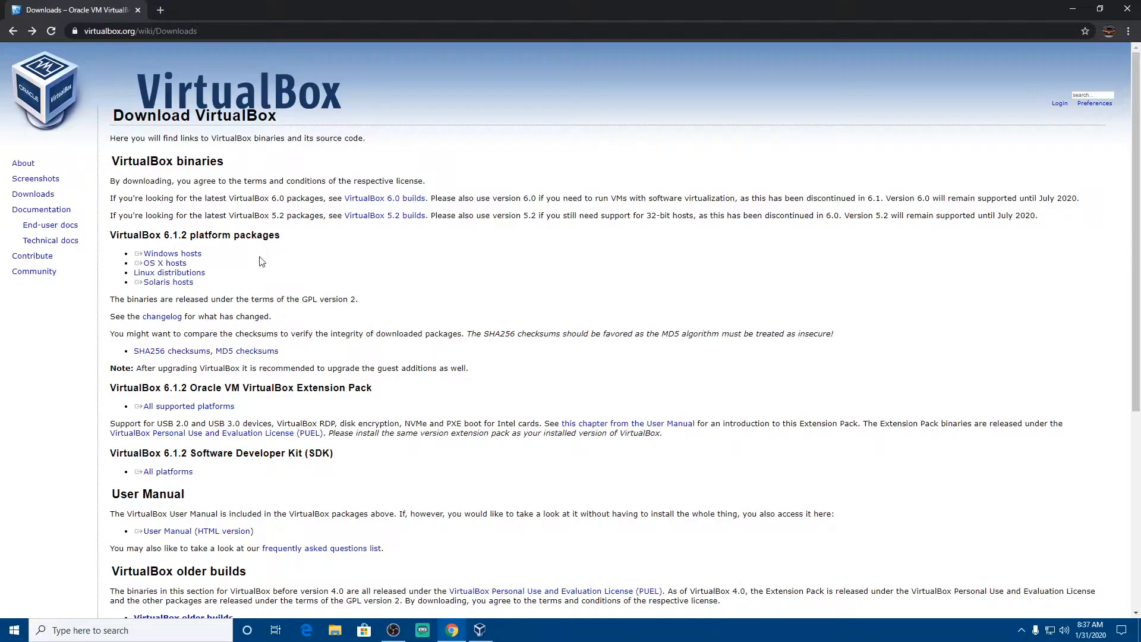
# Review the downloads page again, revisit the VirtualBox 5.2 builds page and go back
pyautogui.scroll(-5, 424, 274)
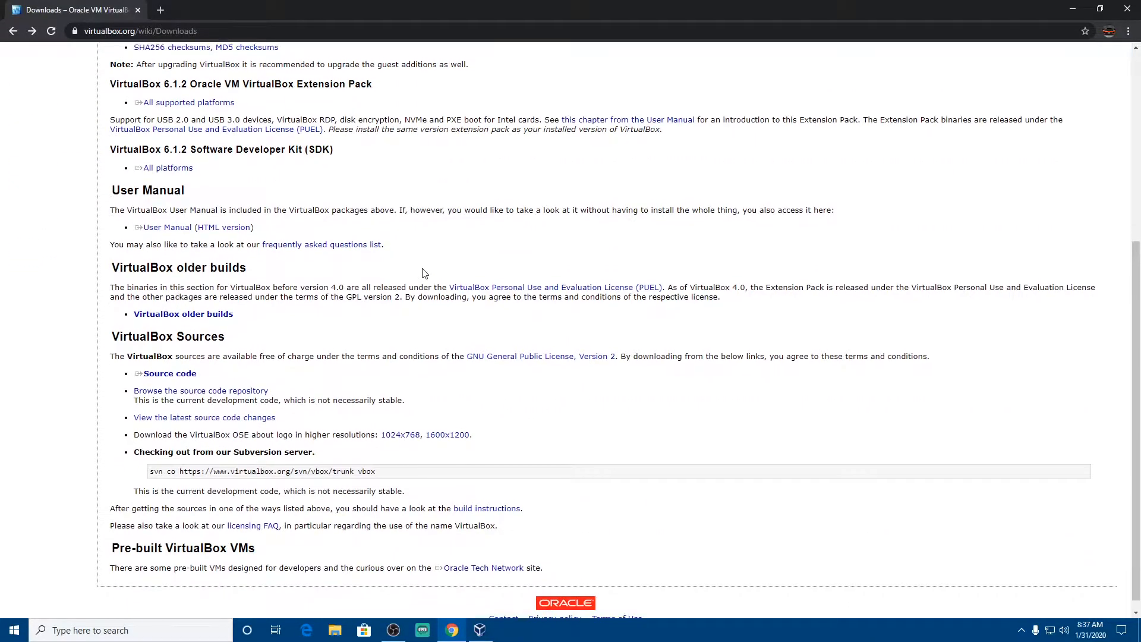
pyautogui.scroll(5, 420, 272)
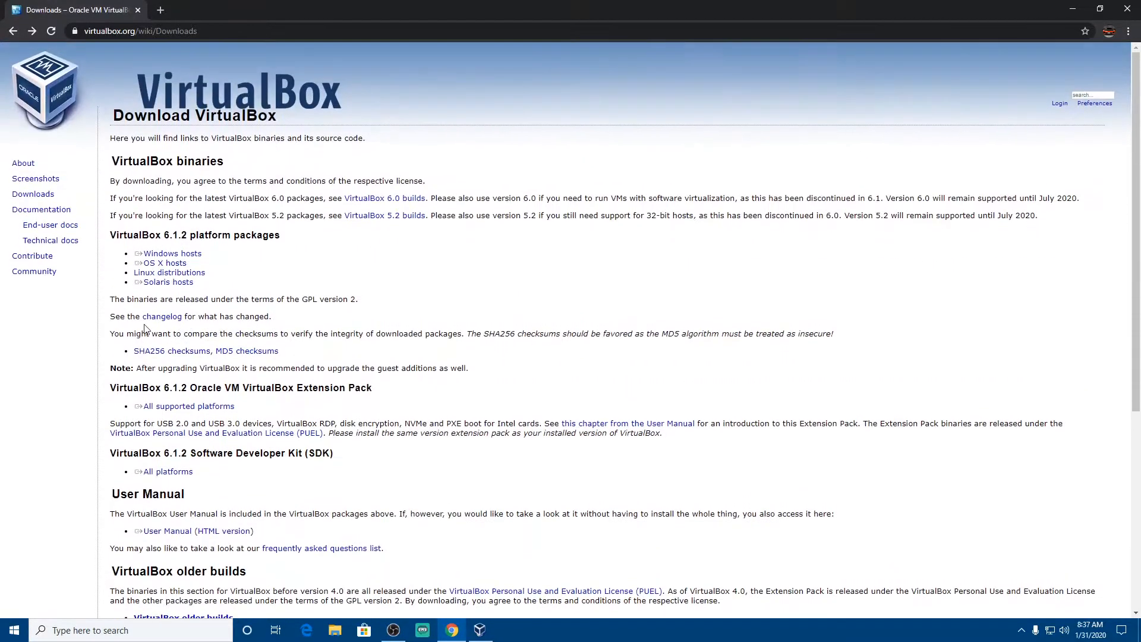
pyautogui.click(383, 215)
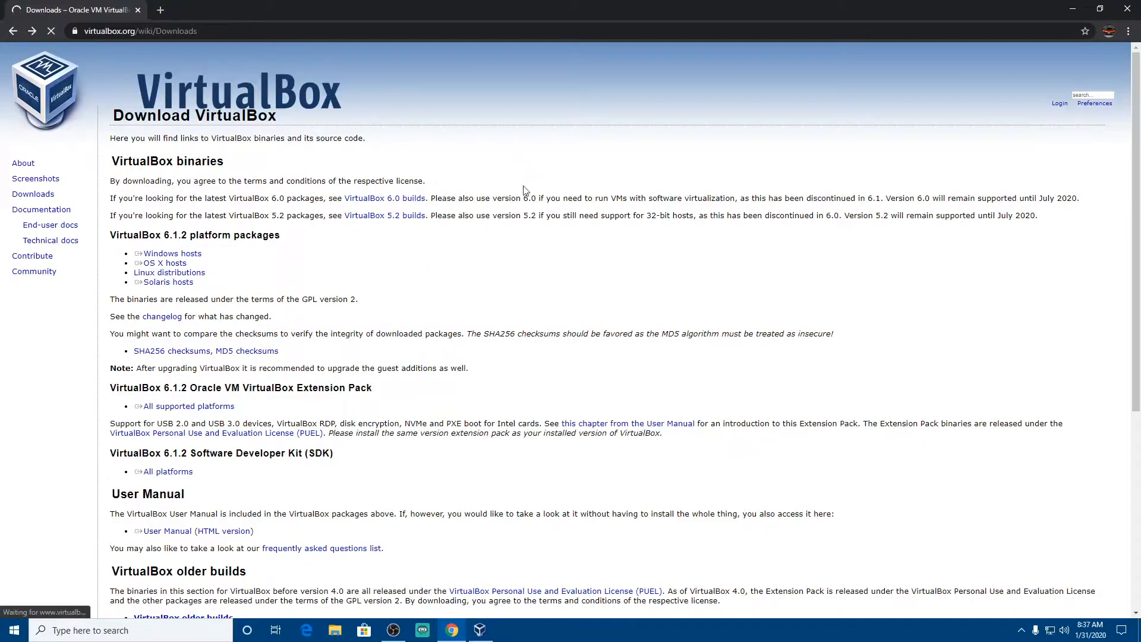
pyautogui.click(12, 31)
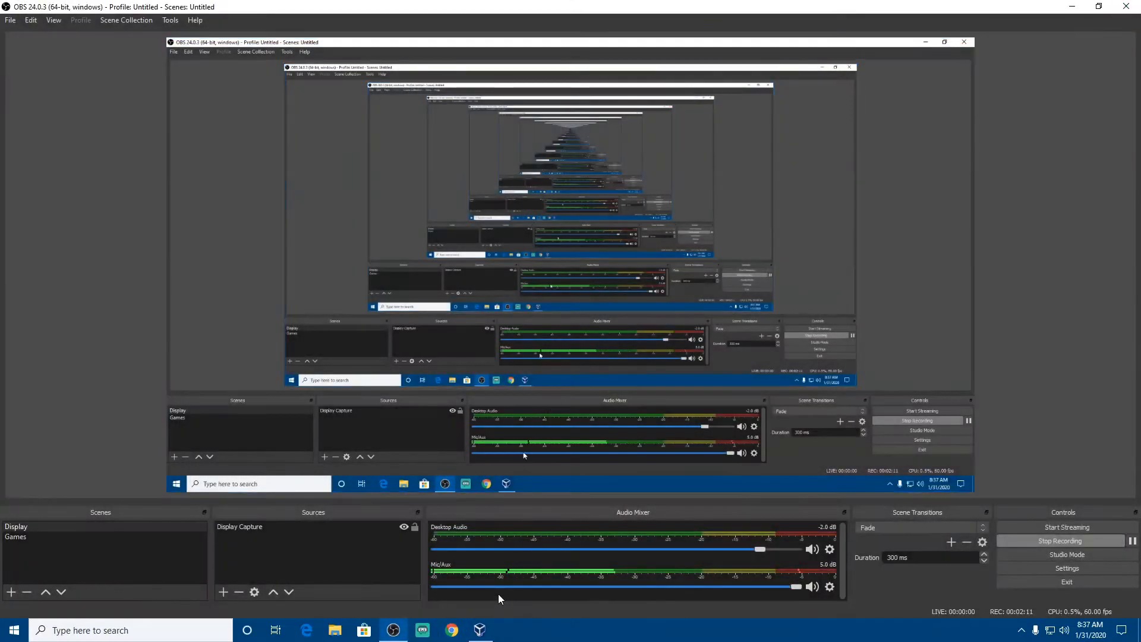
# Switch to Oracle VM VirtualBox Manager and start creating a new virtual machine
pyautogui.click(479, 630)
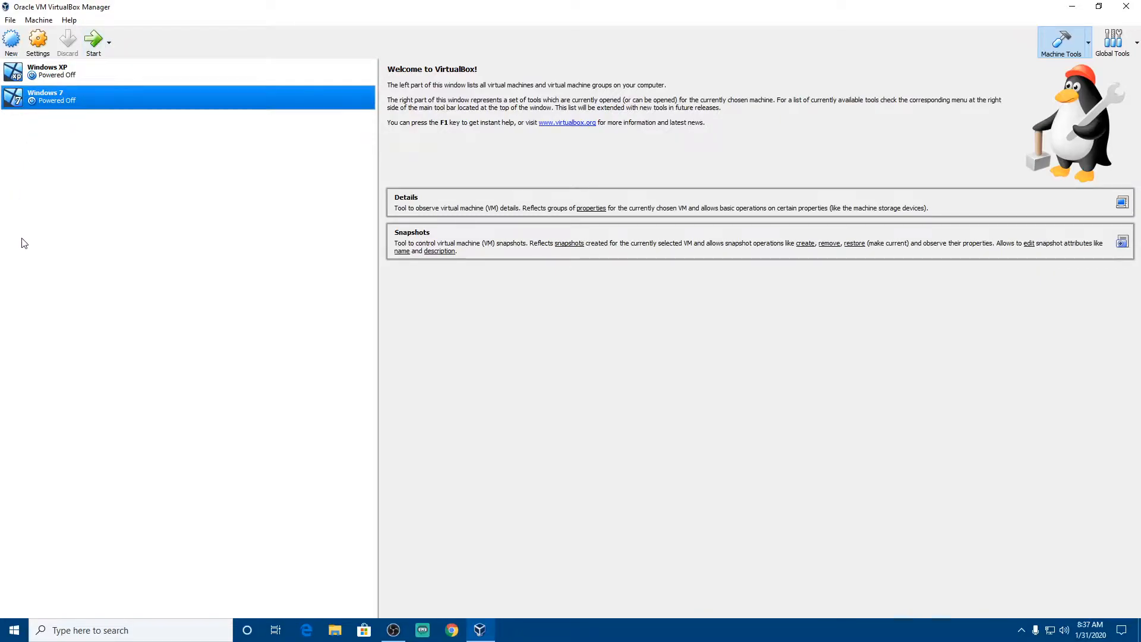
pyautogui.click(52, 76)
pyautogui.click(10, 42)
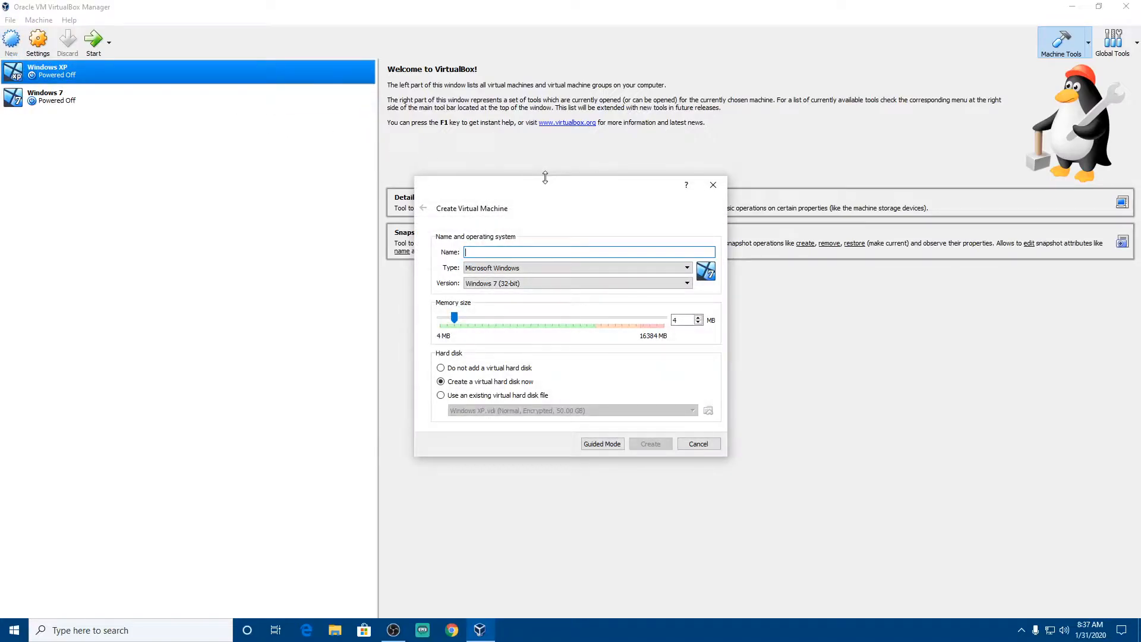
pyautogui.click(617, 444)
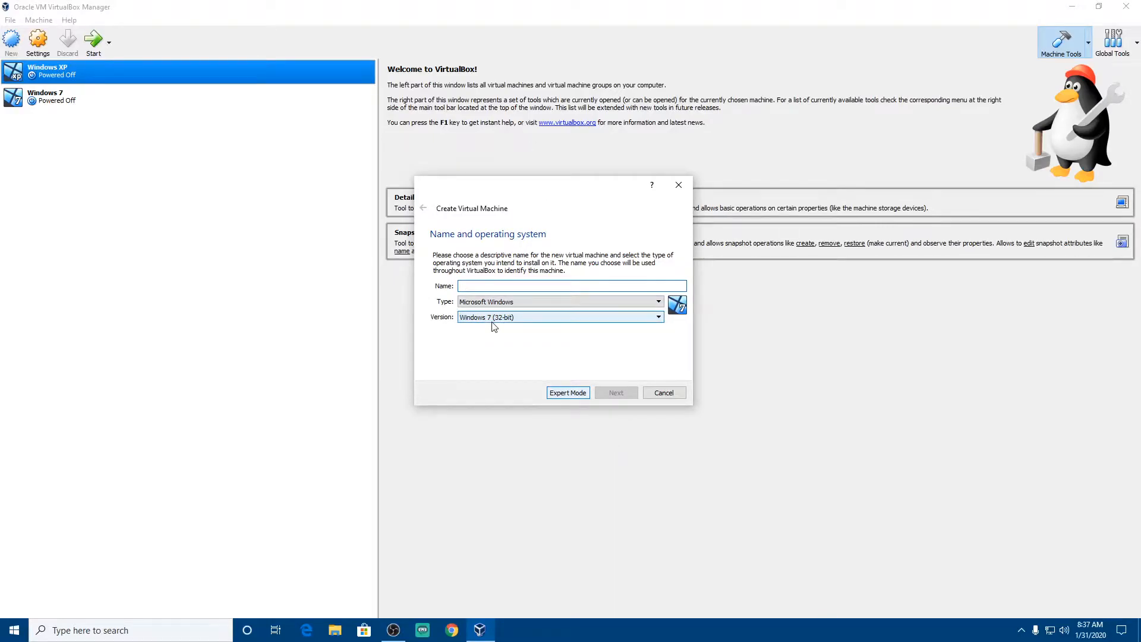
pyautogui.write('Wi')
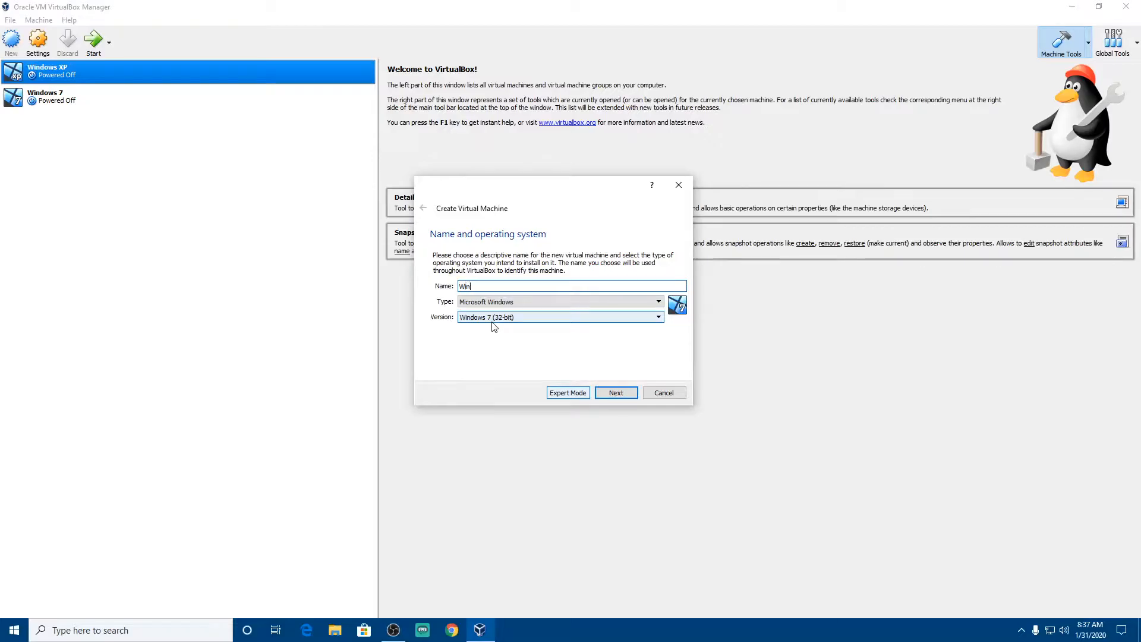
pyautogui.press('BackSpace')
pyautogui.write('d')
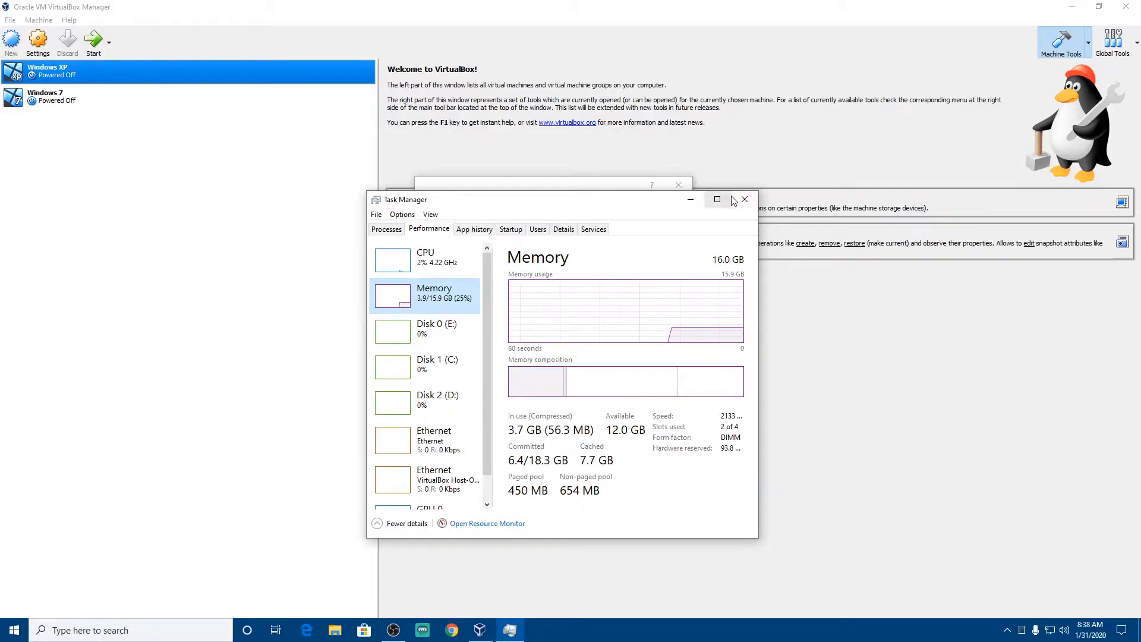
pyautogui.click(744, 199)
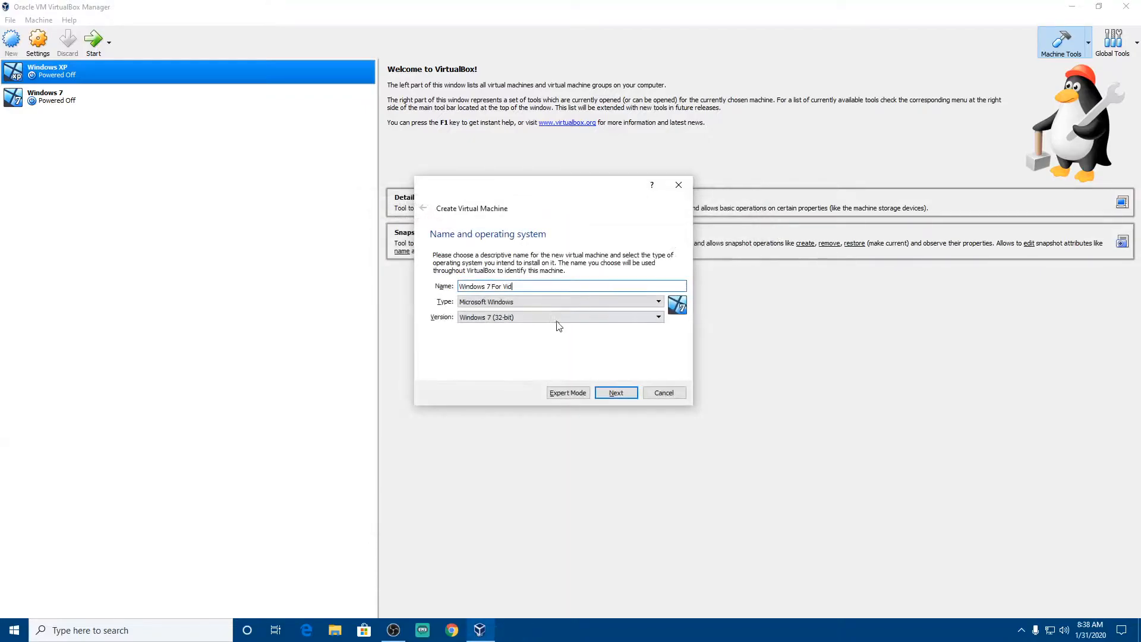
pyautogui.click(553, 397)
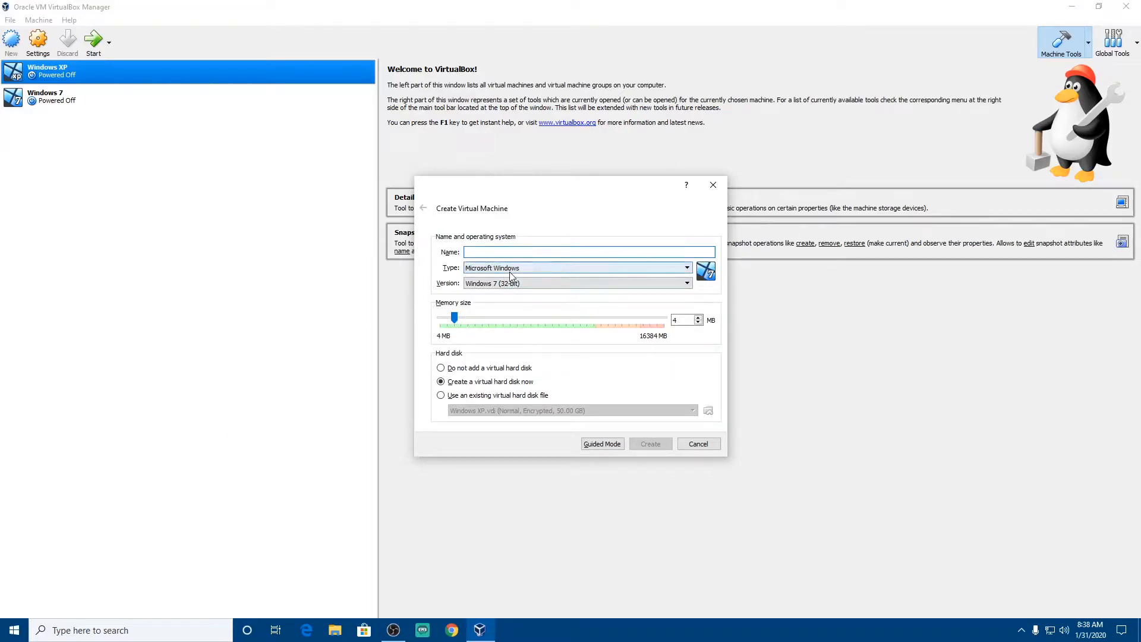
# Name the new virtual machine "Windows 7 For Vid" with type Microsoft Windows and version Windows 7 (32-bit)
pyautogui.write('Windows 7 For Vid')
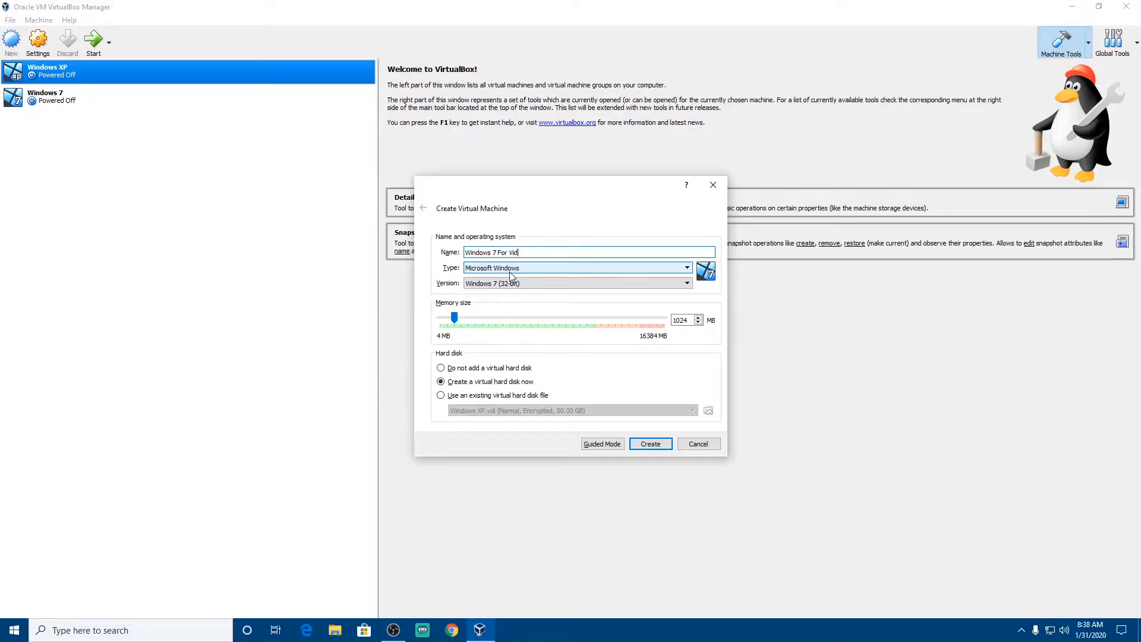
pyautogui.click(527, 283)
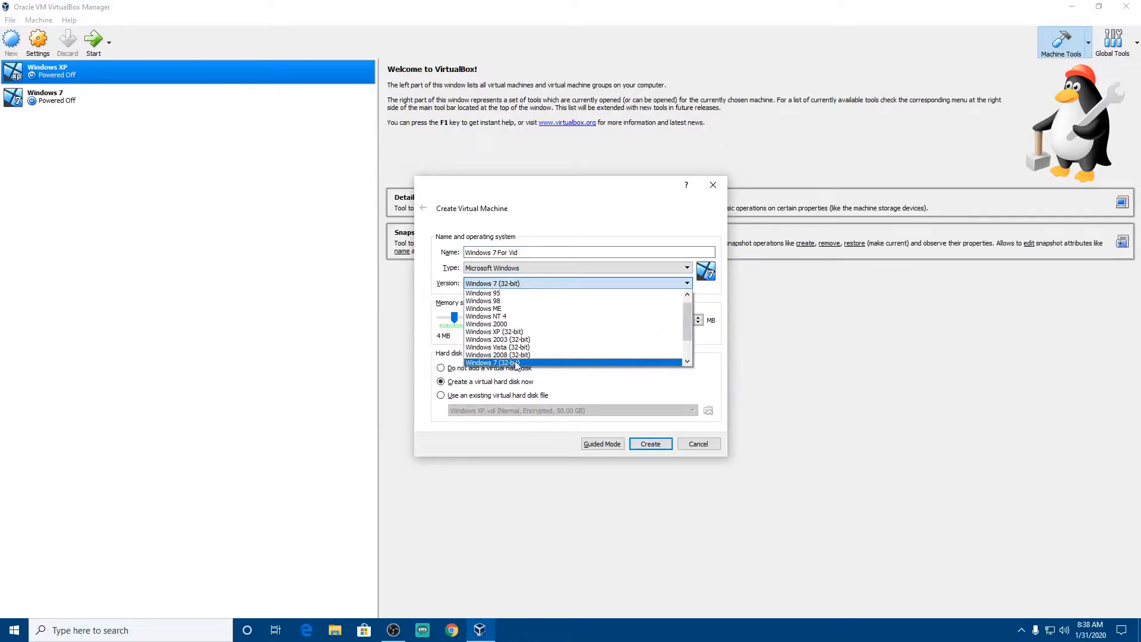
pyautogui.click(545, 376)
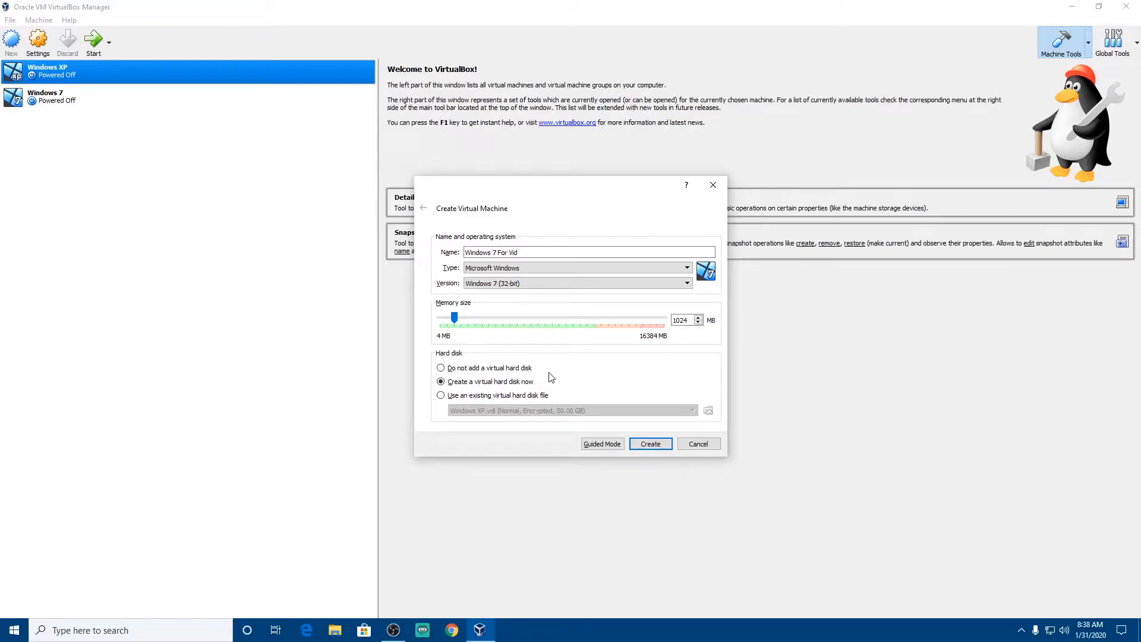
pyautogui.click(557, 284)
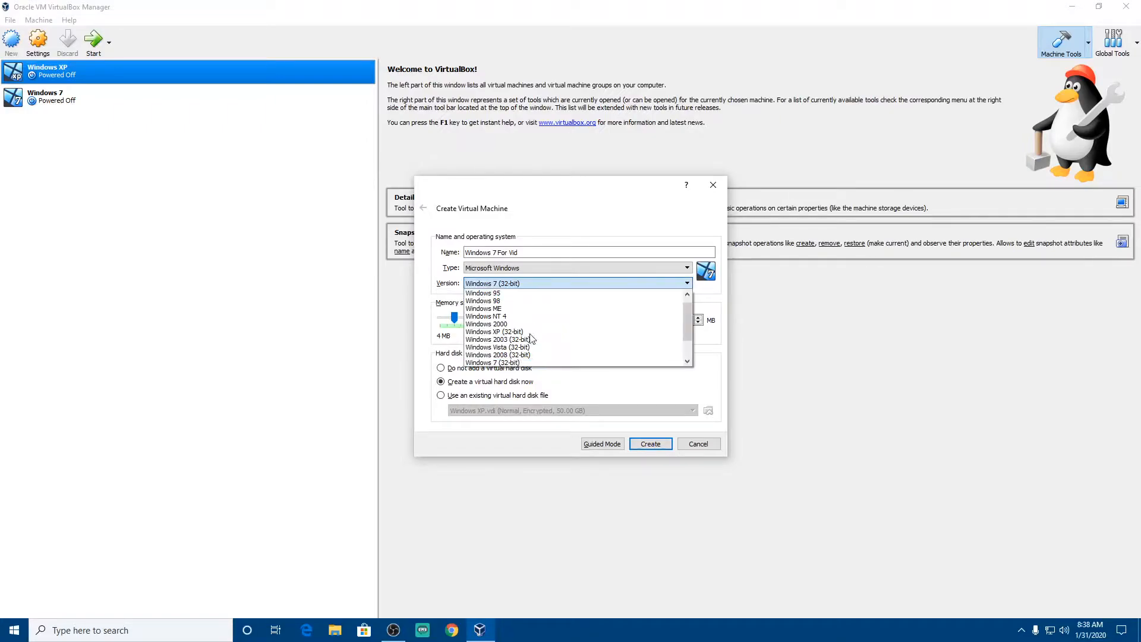
pyautogui.scroll(1, 529, 364)
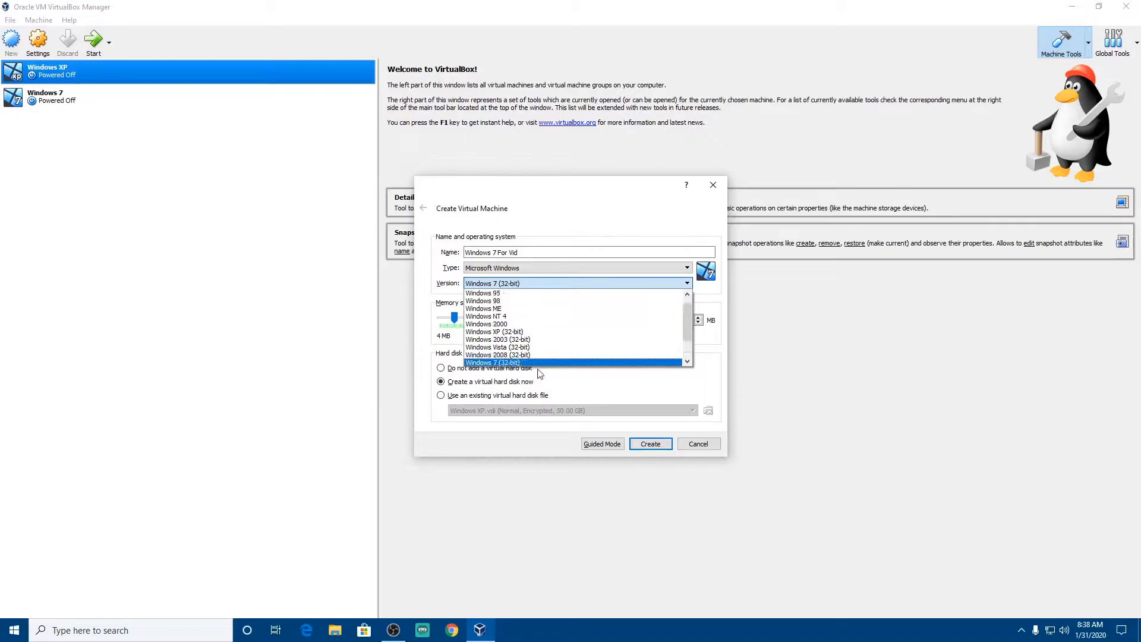
pyautogui.click(533, 281)
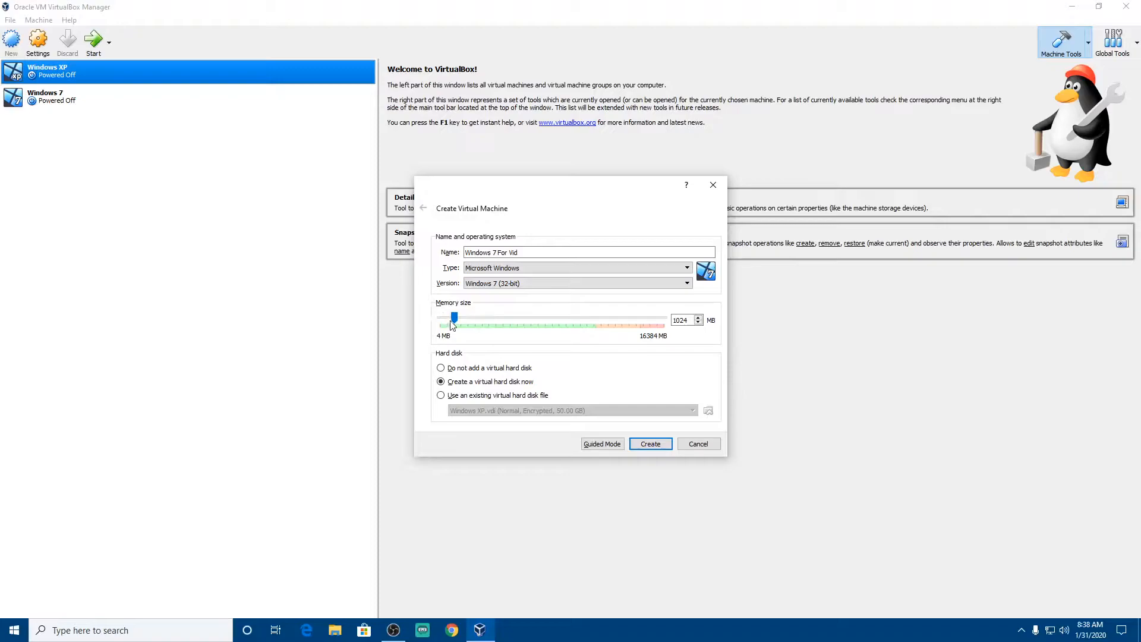
# Set the virtual machine's memory size to 2048 MB and proceed to creating its virtual hard disk
pyautogui.moveTo(453, 318); pyautogui.dragTo(482, 317)
pyautogui.click(698, 323)
pyautogui.click(698, 316)
pyautogui.click(698, 317)
pyautogui.click(698, 317)
pyautogui.click(697, 316)
pyautogui.moveTo(484, 321); pyautogui.dragTo(473, 325)
pyautogui.click(639, 446)
# Create a 20.00 GB fixed-size VDI virtual hard disk at E:\VM's\Windows 7 For Vid.vdi
pyautogui.click(545, 255)
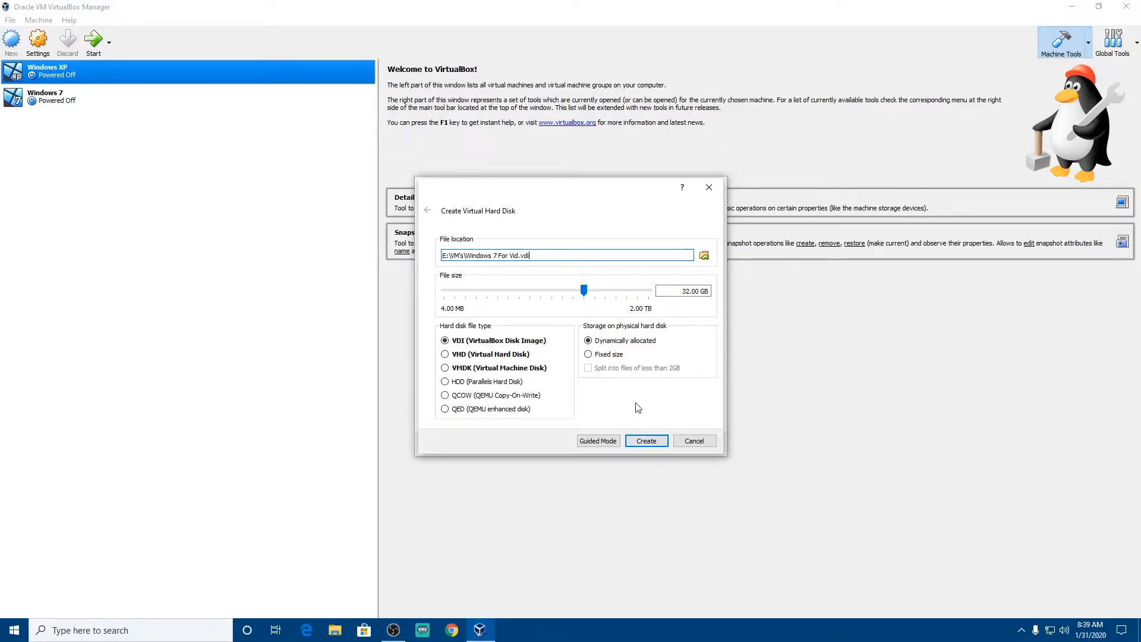
pyautogui.moveTo(591, 292)
pyautogui.mouseDown()
pyautogui.moveTo(571, 295)
pyautogui.moveTo(581, 294)
pyautogui.mouseUp()
pyautogui.click(691, 292)
pyautogui.press('BackSpace')
pyautogui.write('0')
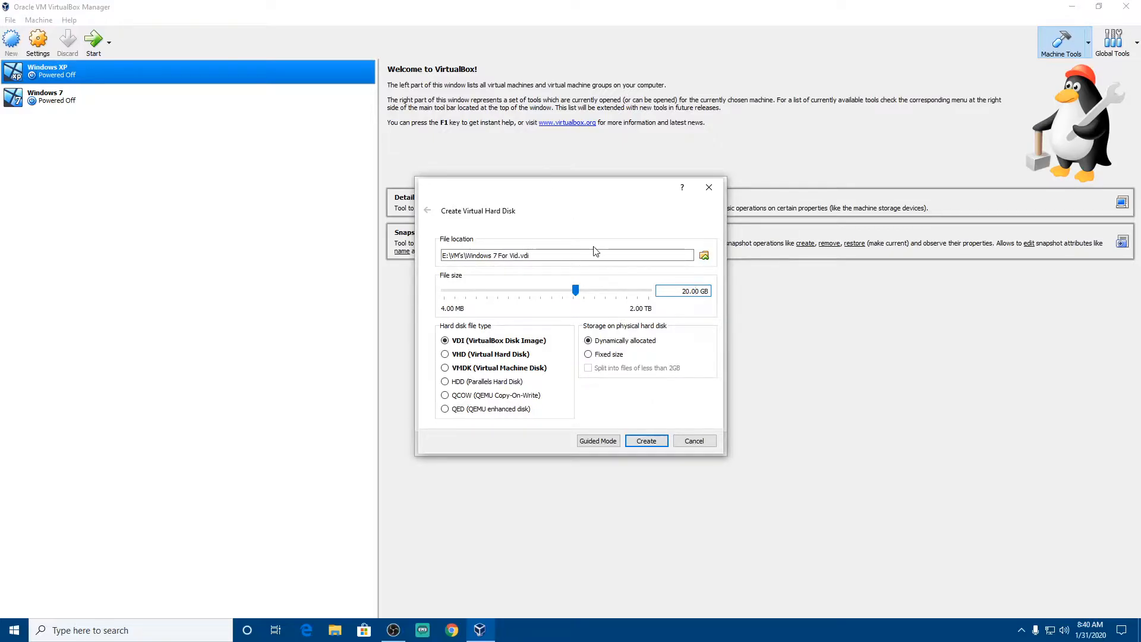
pyautogui.moveTo(577, 296)
pyautogui.click(593, 354)
pyautogui.click(645, 440)
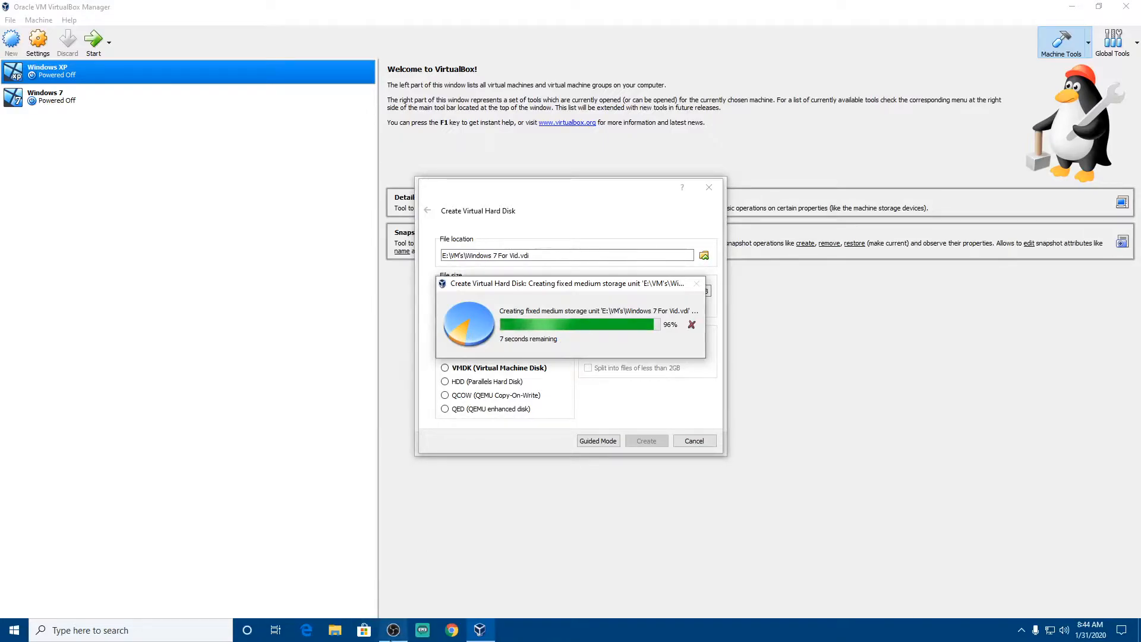
pyautogui.moveTo(393, 631)
pyautogui.moveTo(399, 594)
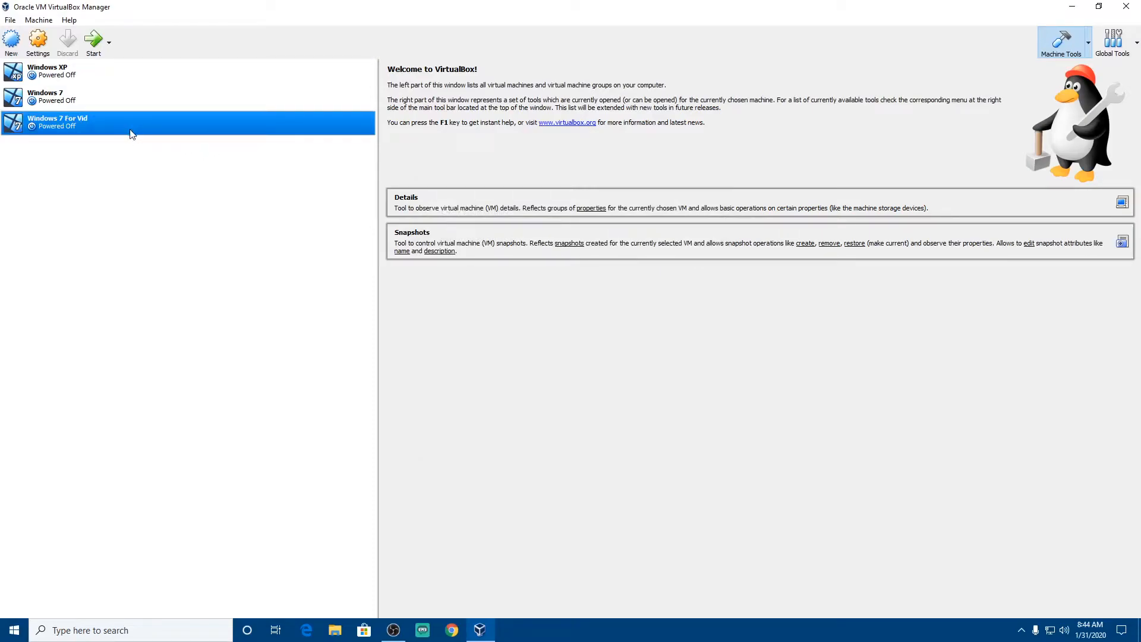
# Select the Windows 7 For Vid virtual machine and show its details
pyautogui.click(68, 97)
pyautogui.click(66, 121)
pyautogui.click(1088, 43)
pyautogui.click(1075, 67)
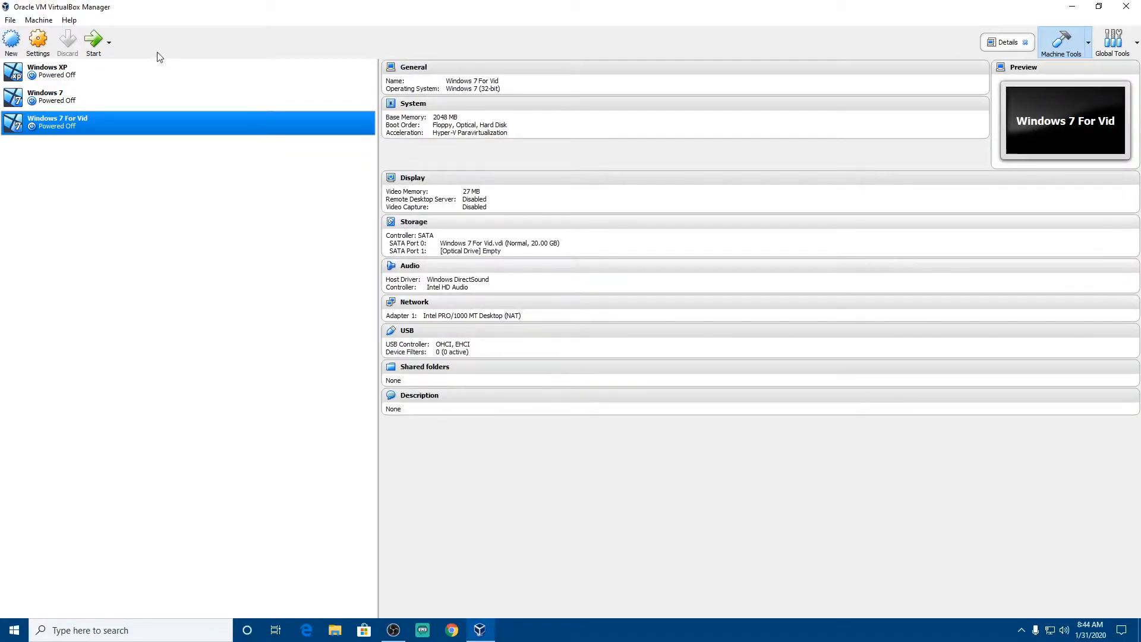
# Open the settings of Windows 7 For Vid and look over the Storage, Display, System and General categories
pyautogui.click(38, 42)
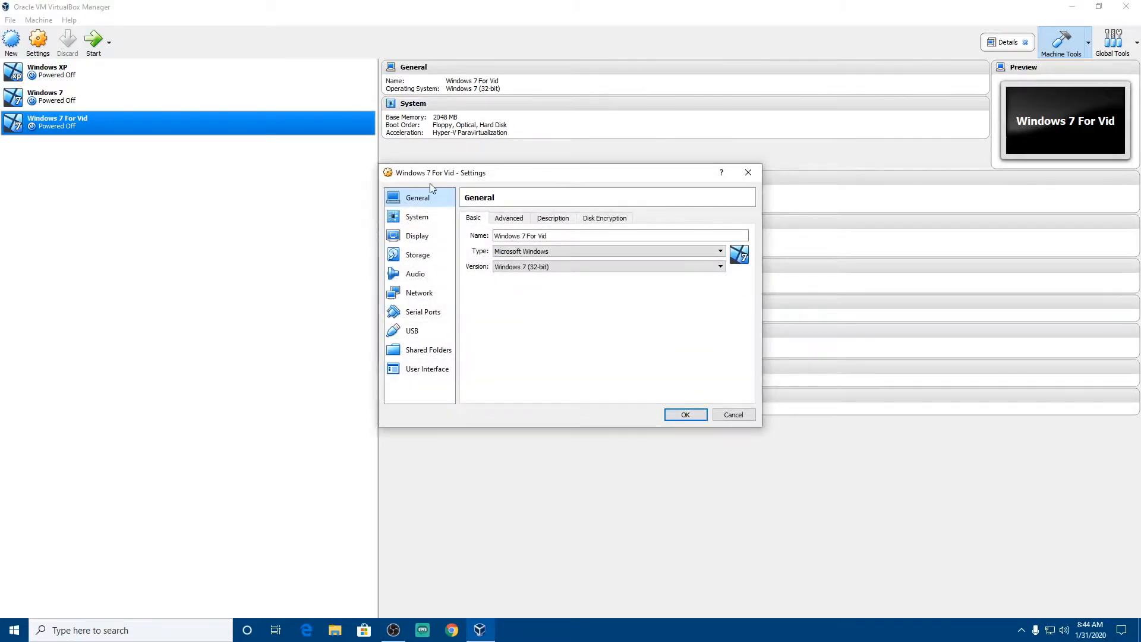
pyautogui.click(418, 254)
pyautogui.click(418, 238)
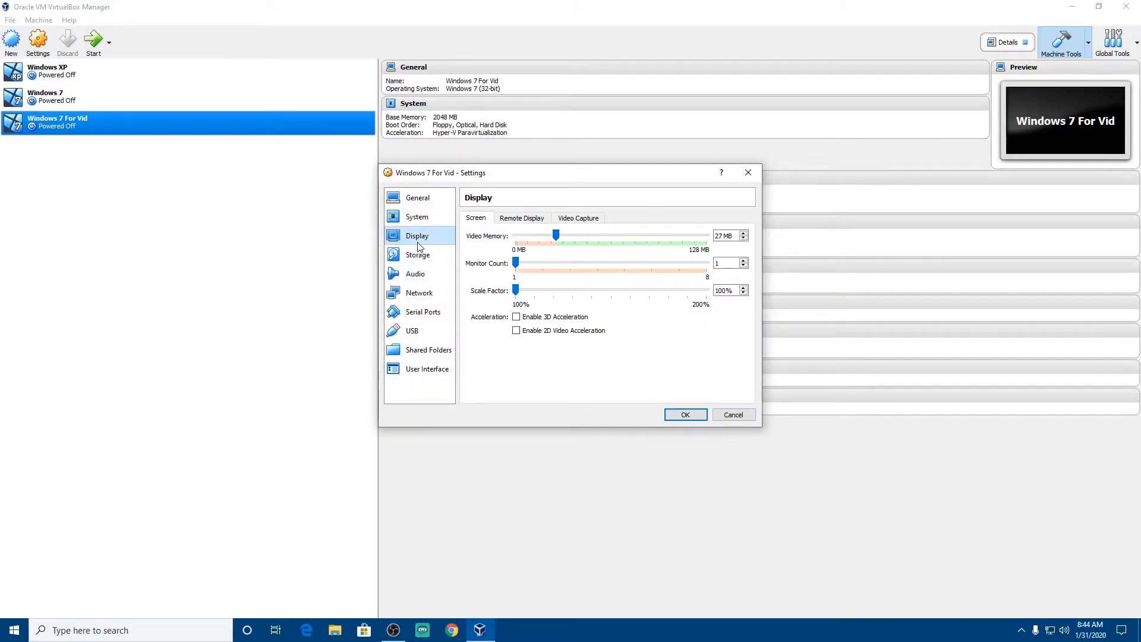
pyautogui.click(420, 253)
pyautogui.click(425, 238)
pyautogui.click(424, 217)
pyautogui.click(427, 203)
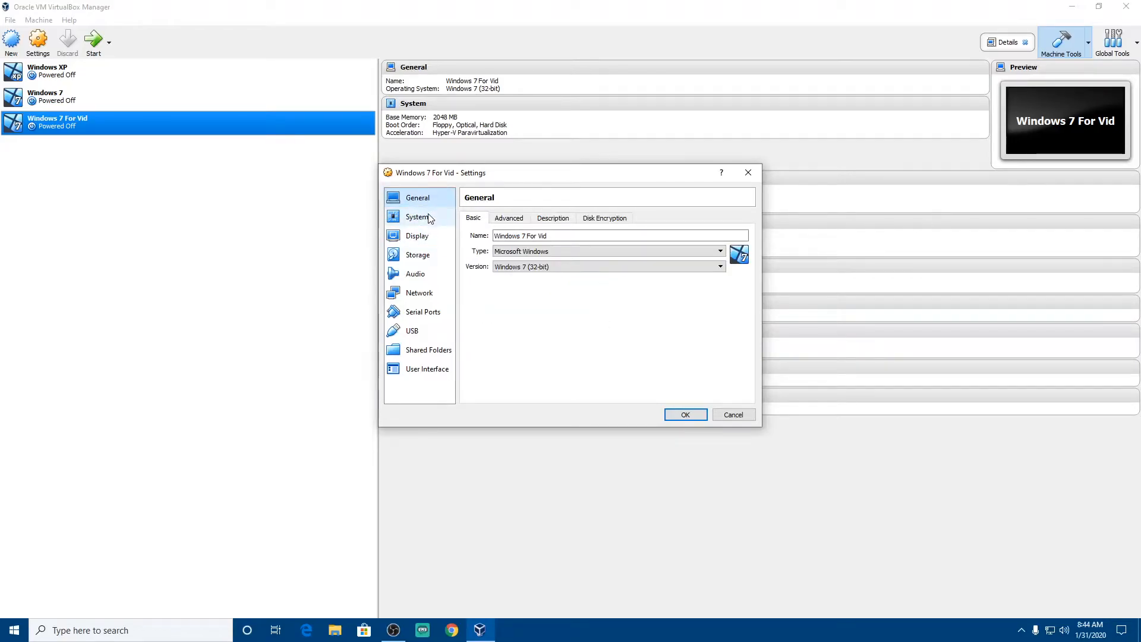
# Disable Floppy and enable Network as boot devices in the motherboard settings
pyautogui.click(416, 217)
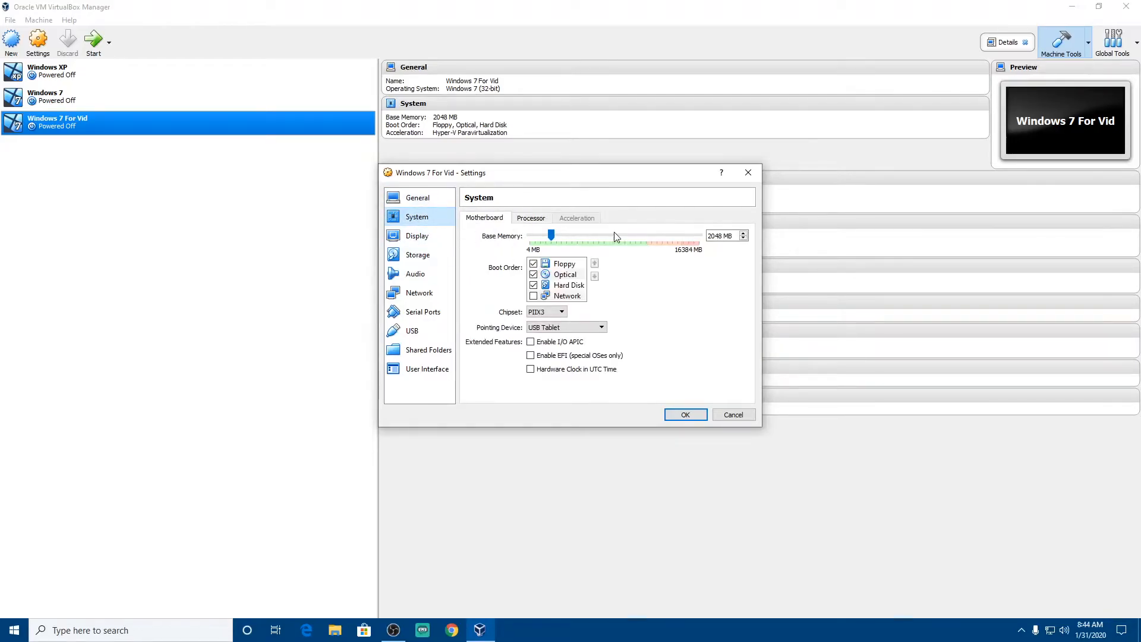
pyautogui.click(533, 264)
pyautogui.click(533, 296)
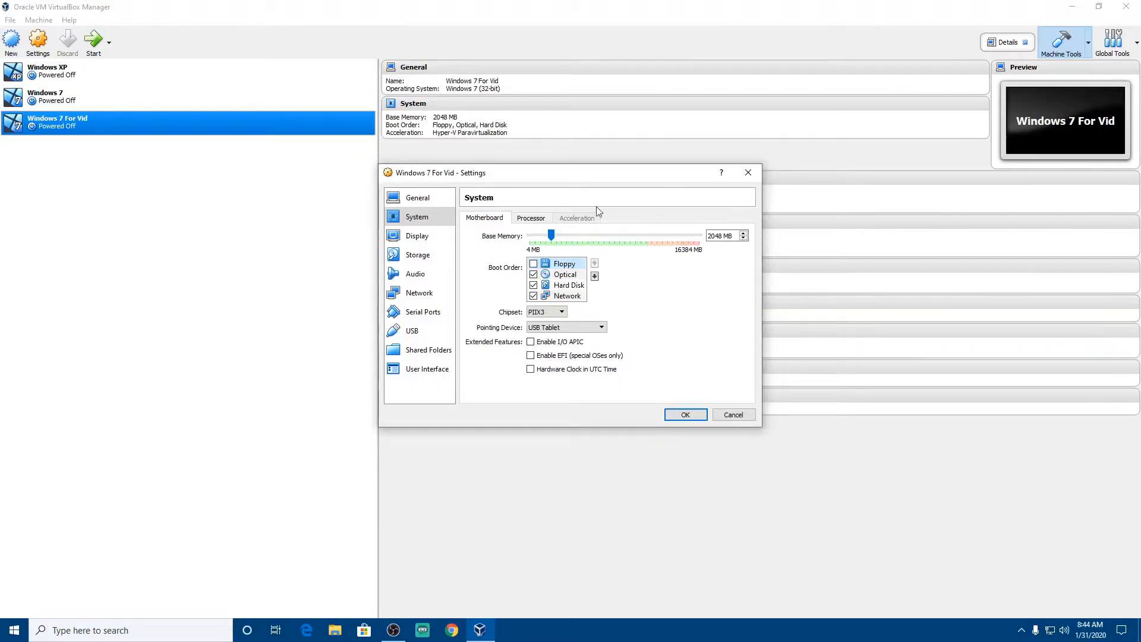
# Rearrange the boot order to Hard Disk, Optical, Network, Floppy
pyautogui.click(562, 277)
pyautogui.click(560, 284)
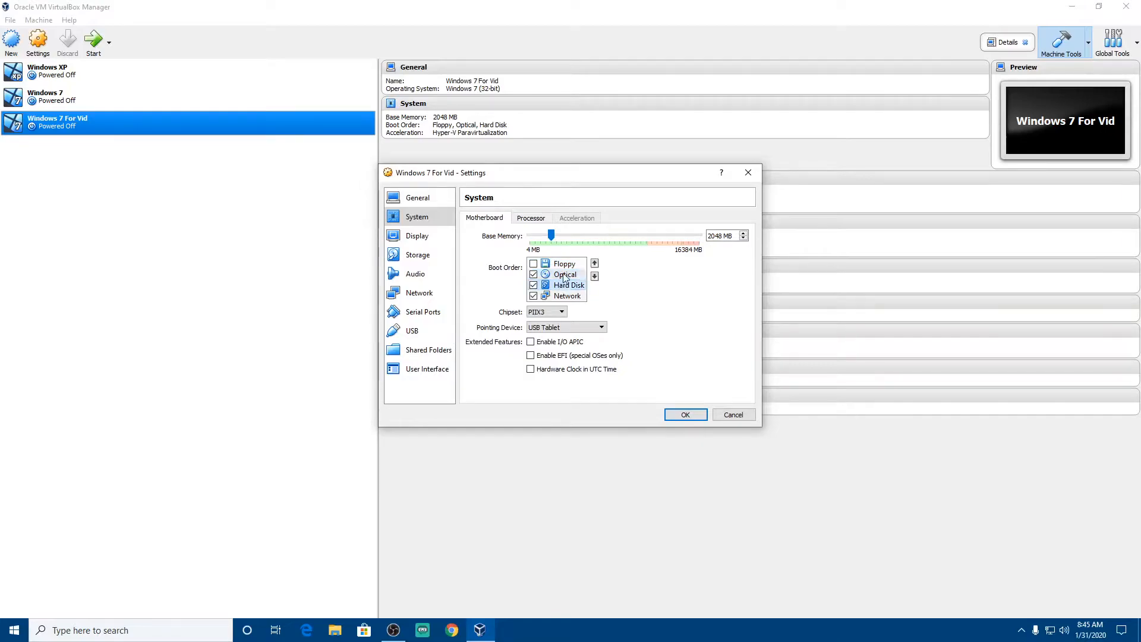
pyautogui.doubleClick(596, 264)
pyautogui.click(564, 285)
pyautogui.click(595, 263)
pyautogui.click(567, 295)
pyautogui.click(594, 264)
pyautogui.click(559, 265)
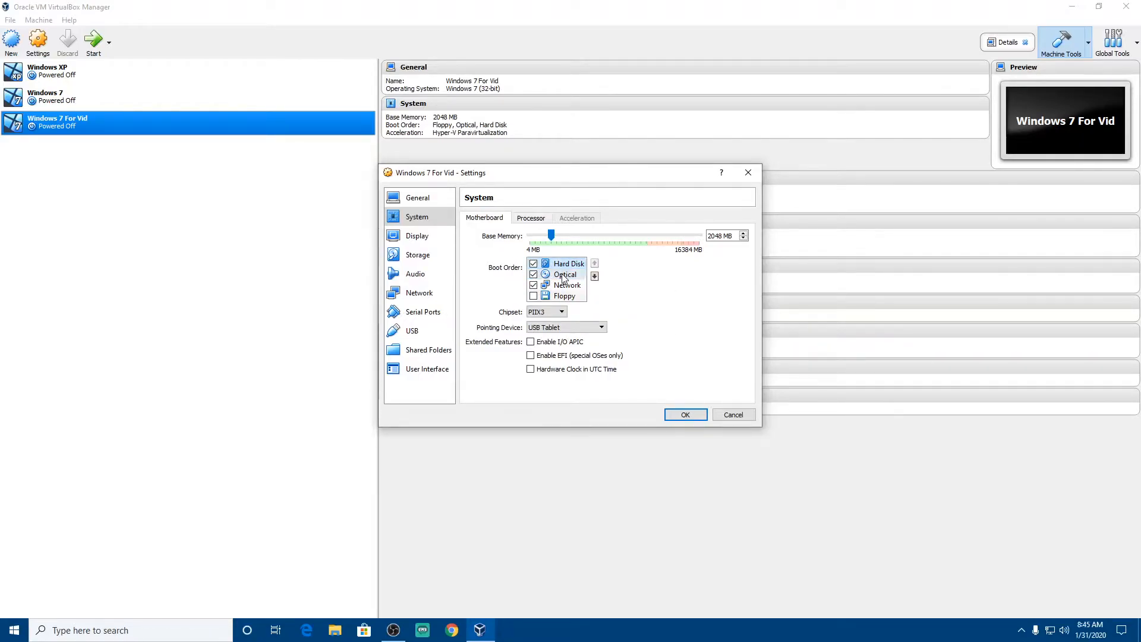
pyautogui.click(565, 275)
pyautogui.click(567, 285)
# Check the virtual machine's processor options, return to the motherboard options and open the Display settings
pyautogui.click(530, 218)
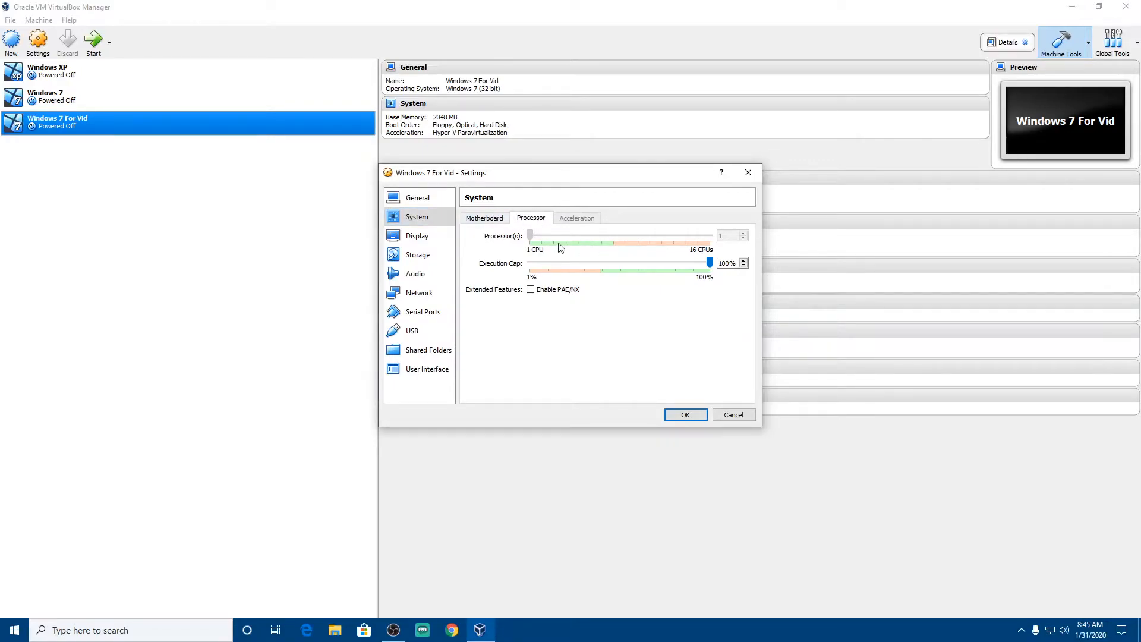
pyautogui.click(477, 218)
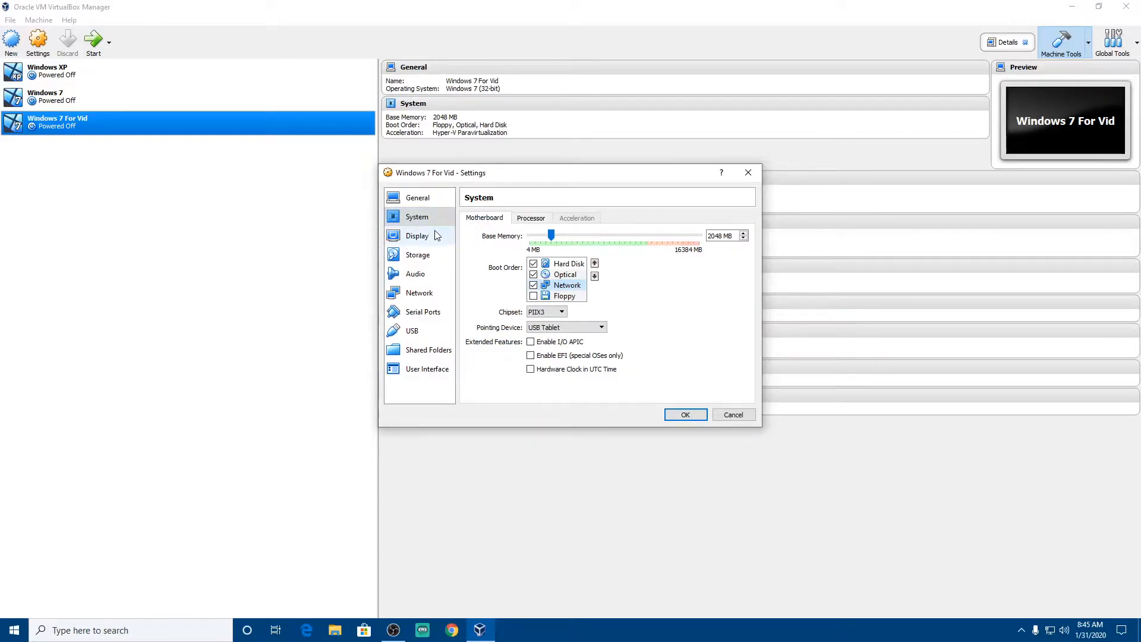
pyautogui.click(417, 236)
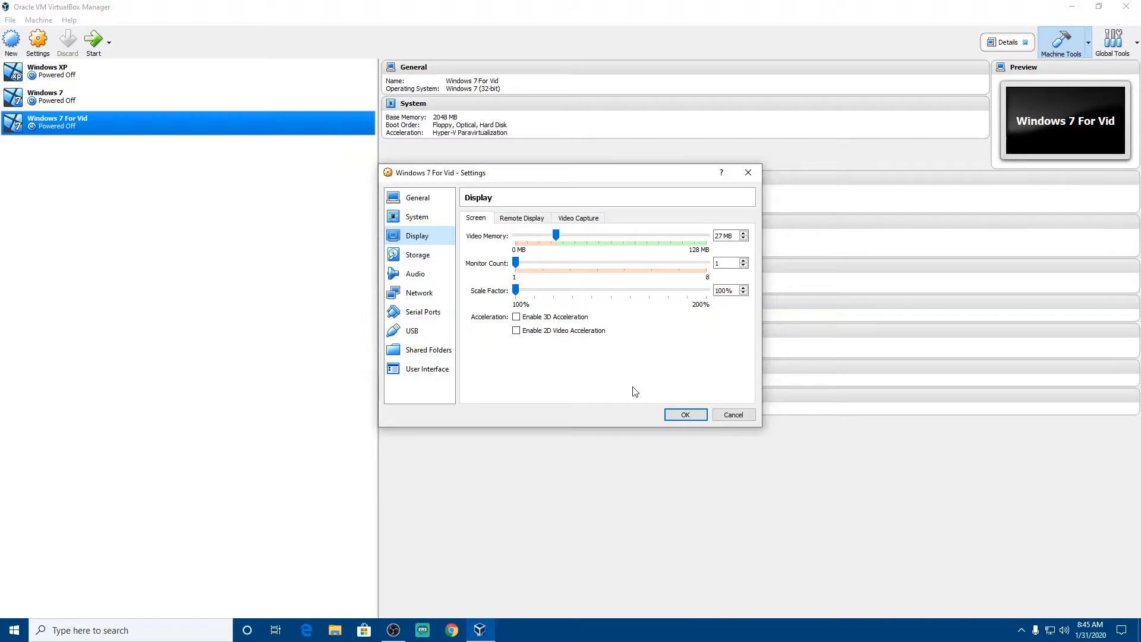
# Save the machine's changed settings and reopen the Display settings of Windows 7 For Vid
pyautogui.click(680, 414)
pyautogui.click(39, 43)
pyautogui.click(417, 236)
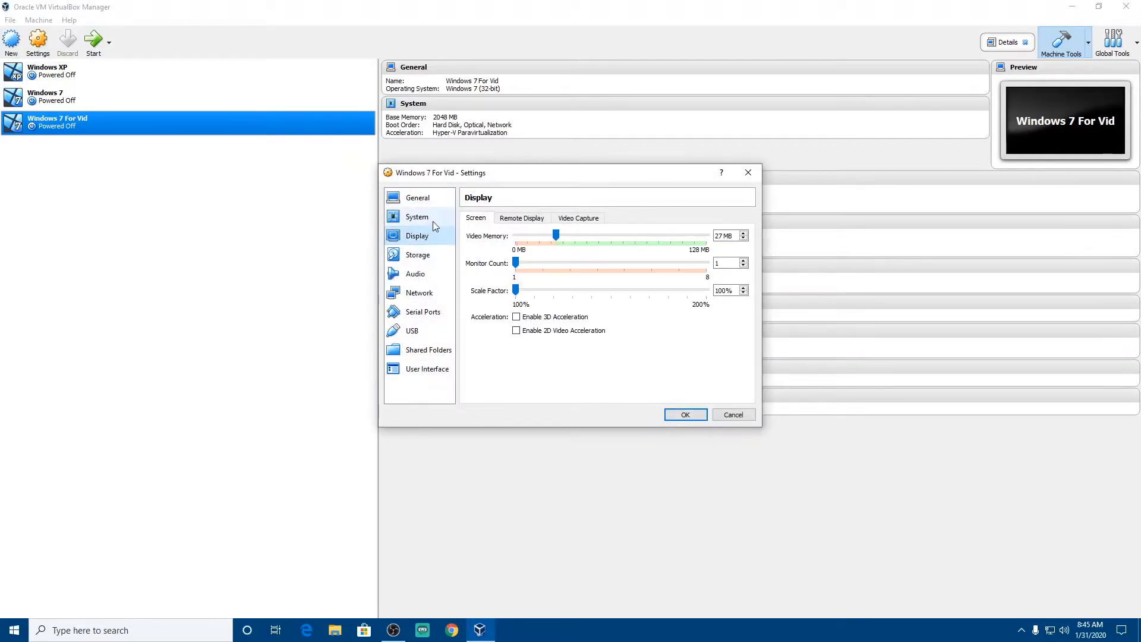
# Enable 3D acceleration and set the video memory to 256 MB in the Display settings
pyautogui.click(517, 319)
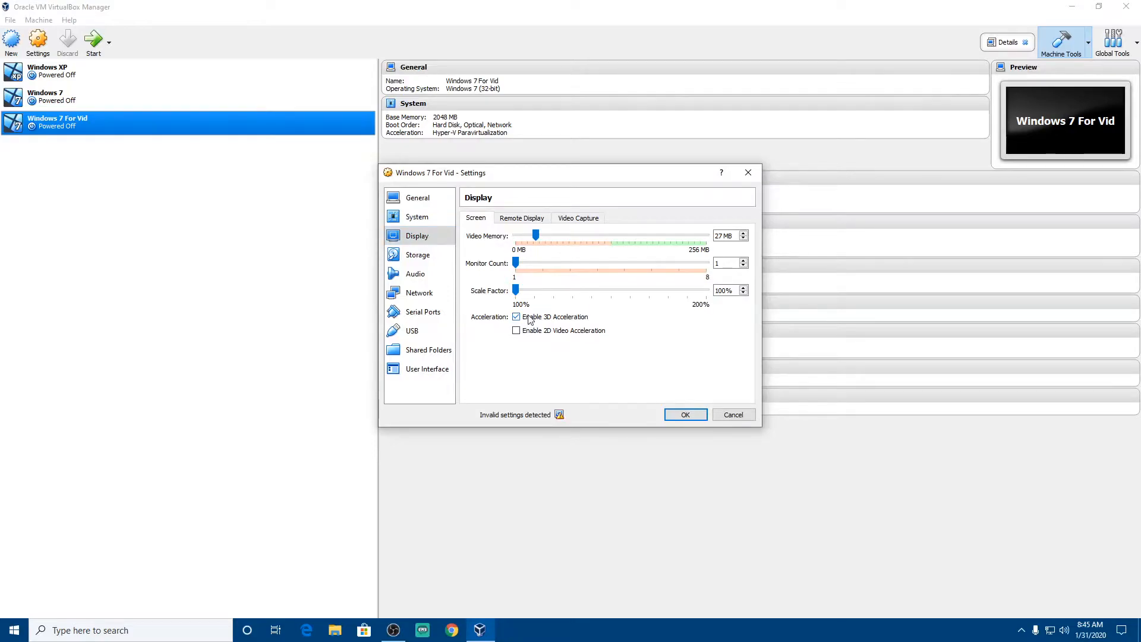
pyautogui.moveTo(559, 415)
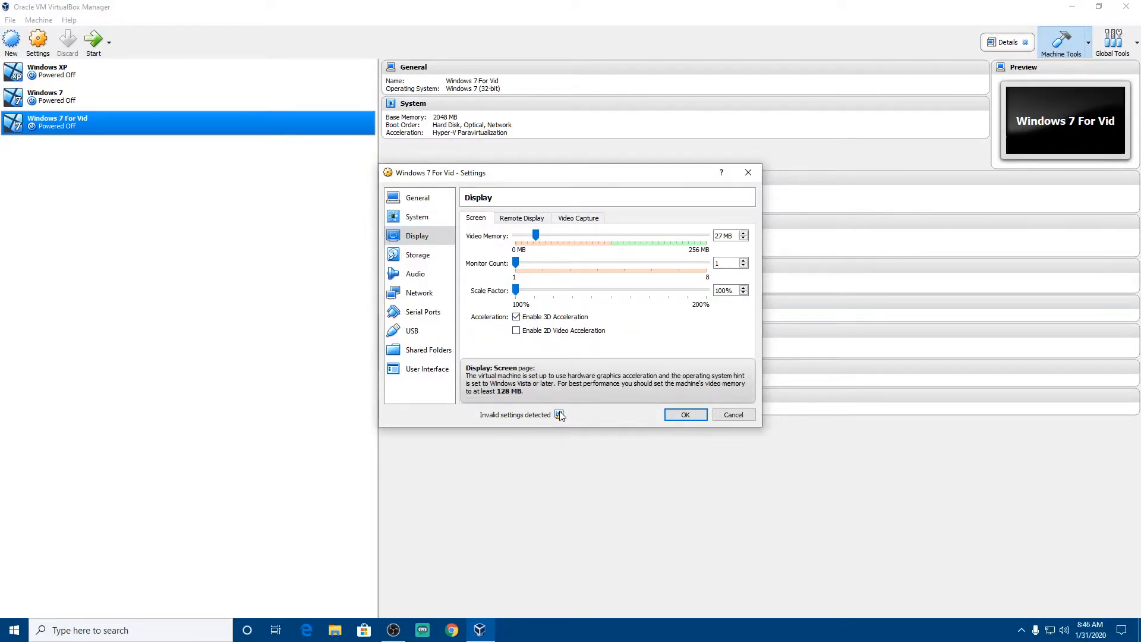
pyautogui.moveTo(535, 235); pyautogui.dragTo(551, 258)
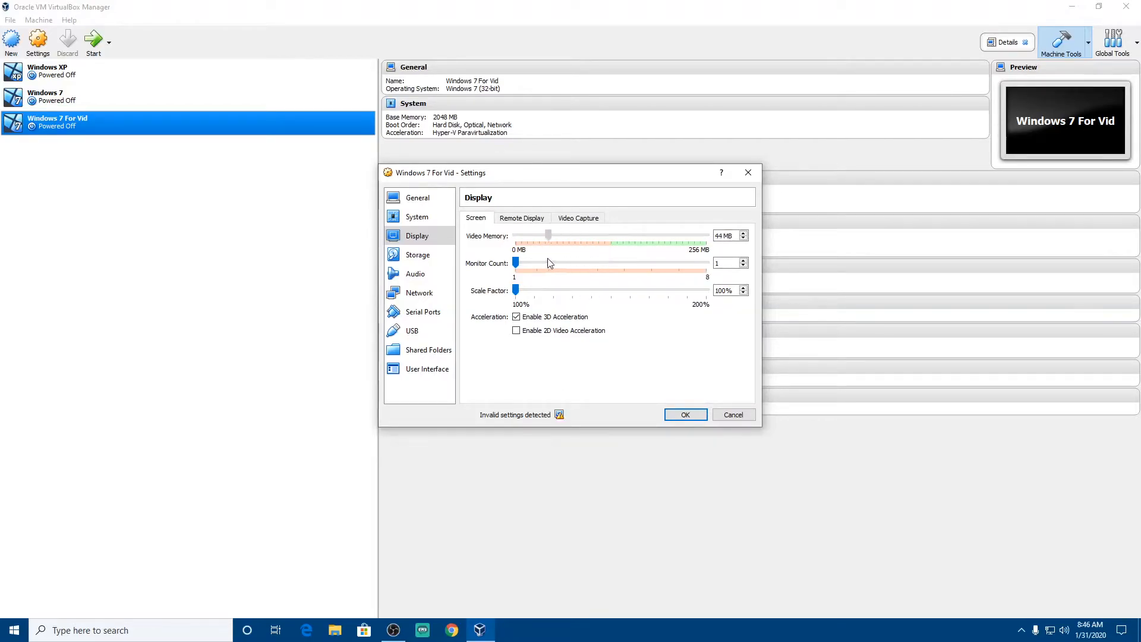
pyautogui.click(516, 317)
pyautogui.click(516, 316)
pyautogui.moveTo(536, 234); pyautogui.dragTo(597, 235)
pyautogui.click(517, 317)
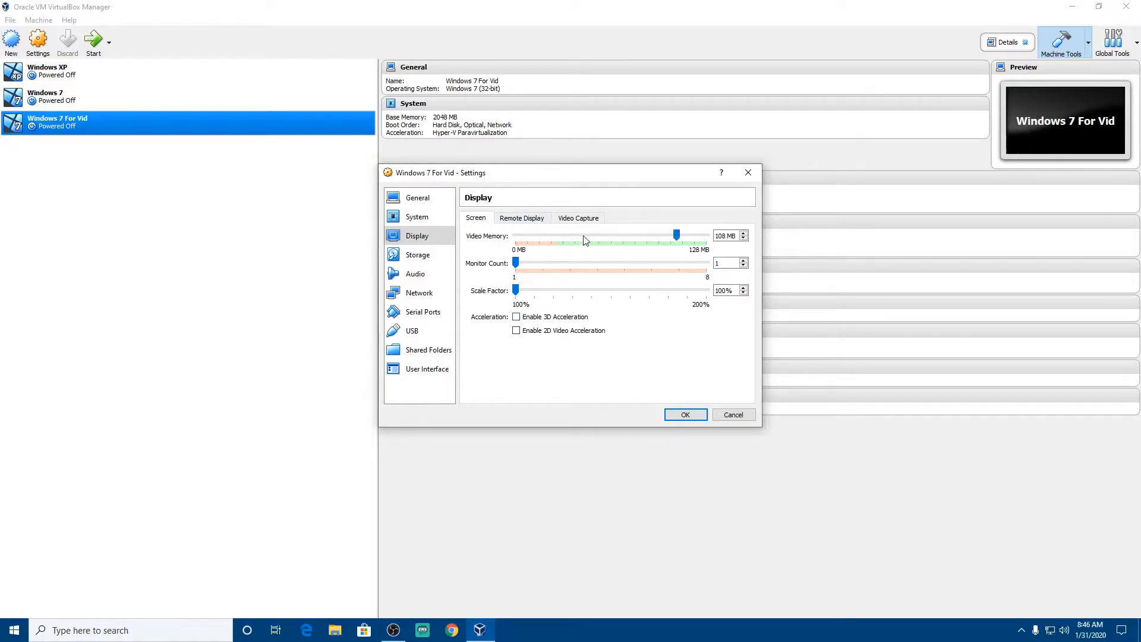
pyautogui.moveTo(674, 241); pyautogui.dragTo(784, 254)
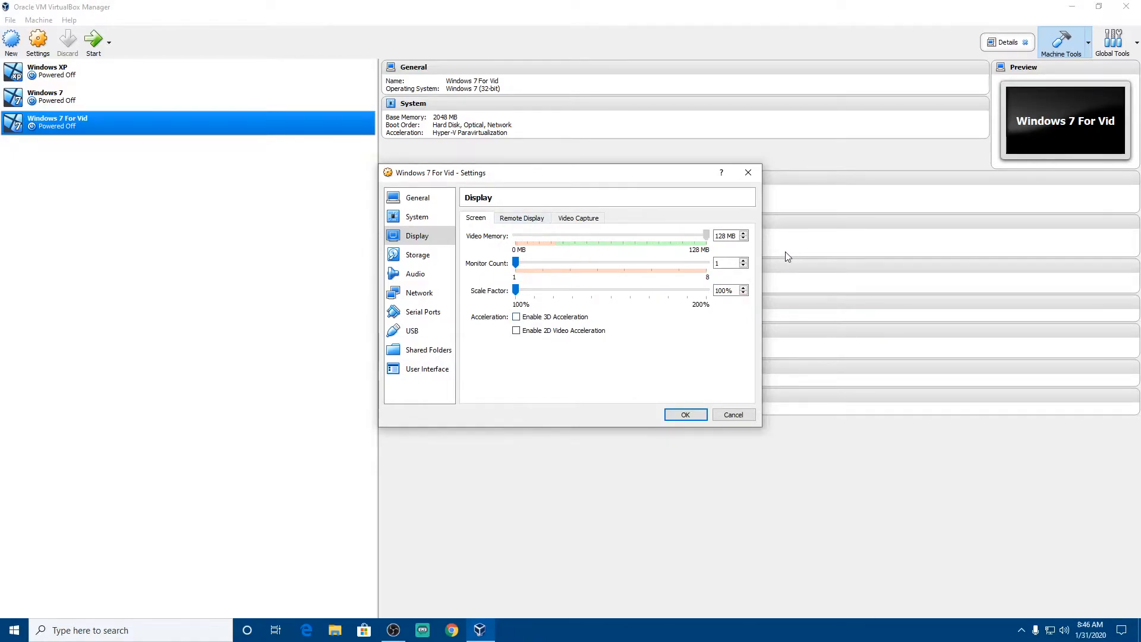
pyautogui.click(516, 317)
pyautogui.moveTo(611, 236); pyautogui.dragTo(708, 237)
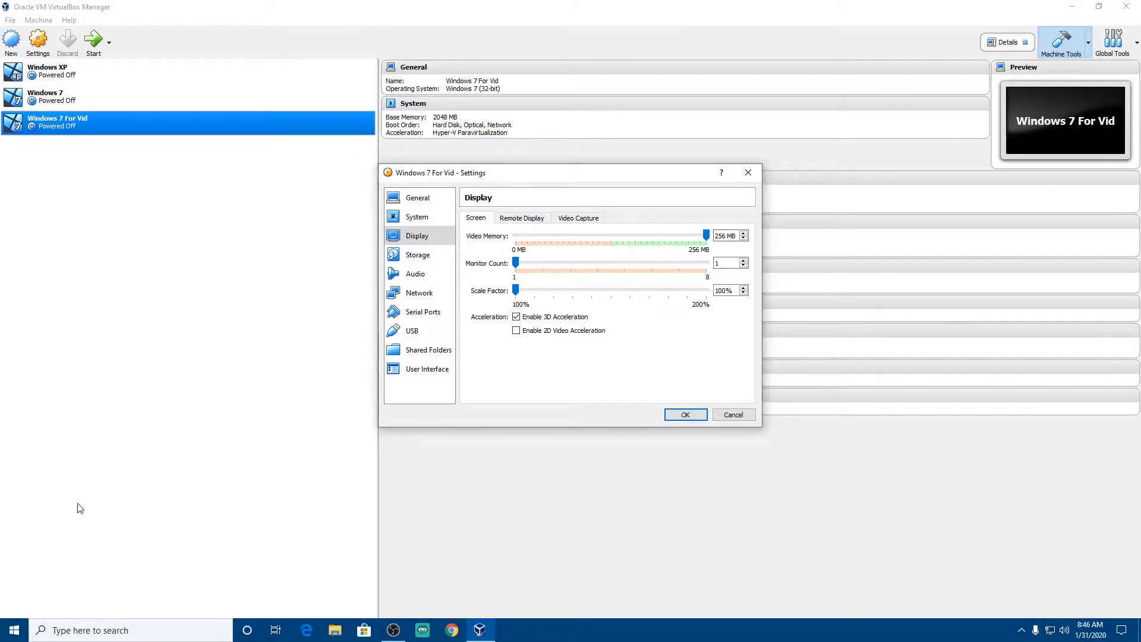
# Load en_windows_7_ultimate_x86_dvd_x15-65921.iso into the empty optical drive on the SATA controller
pyautogui.click(418, 255)
pyautogui.click(519, 262)
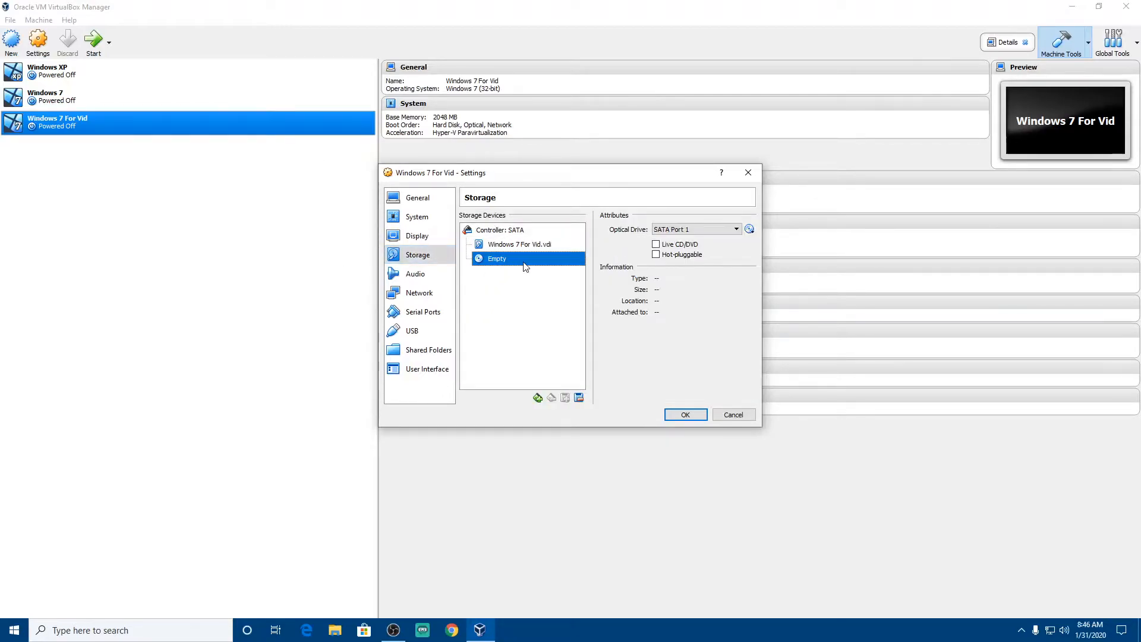
pyautogui.click(749, 229)
pyautogui.click(694, 294)
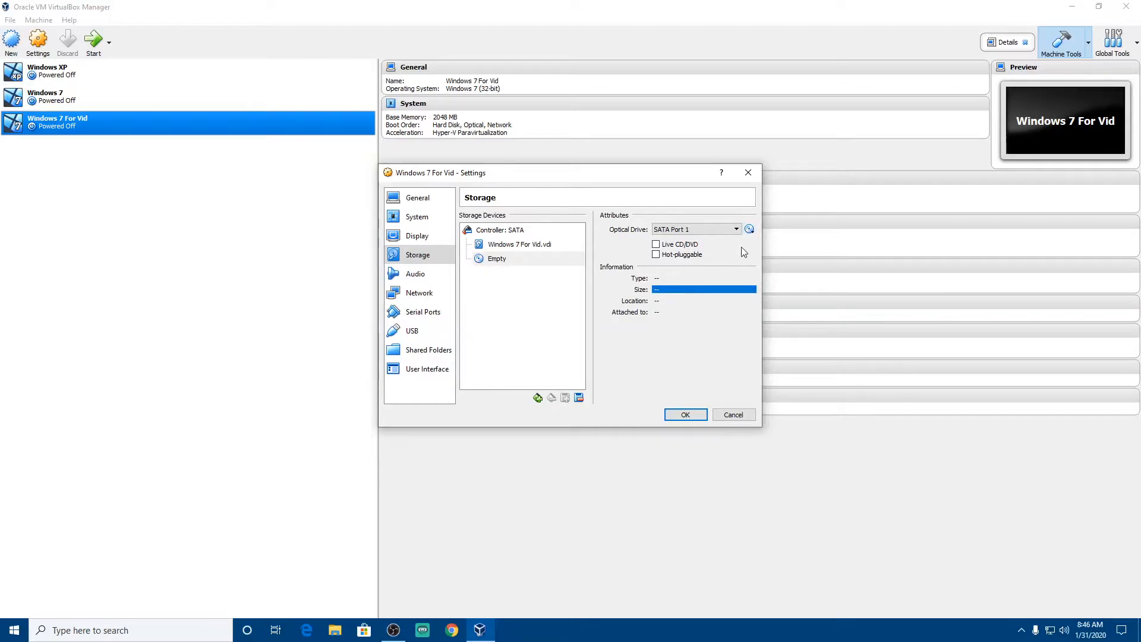
pyautogui.click(749, 229)
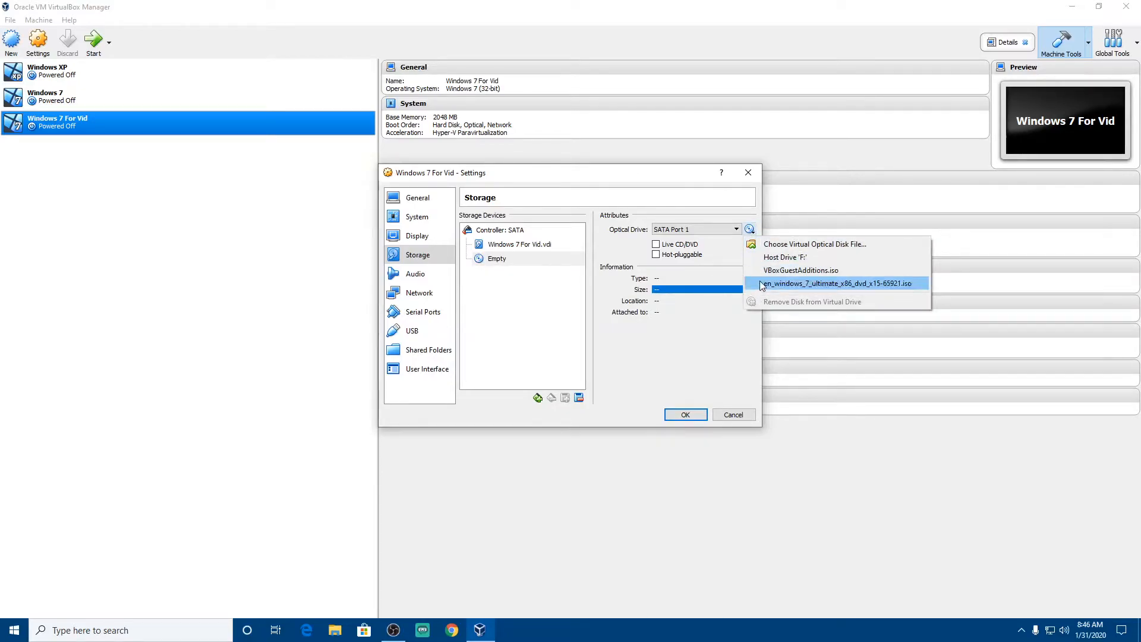
pyautogui.click(695, 367)
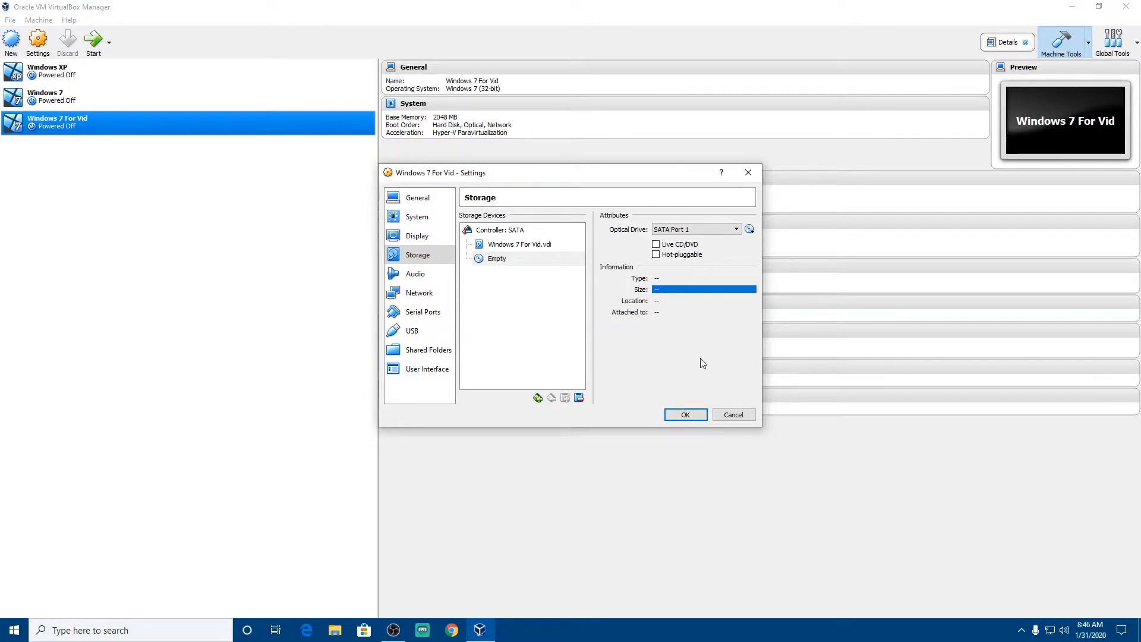
pyautogui.click(749, 229)
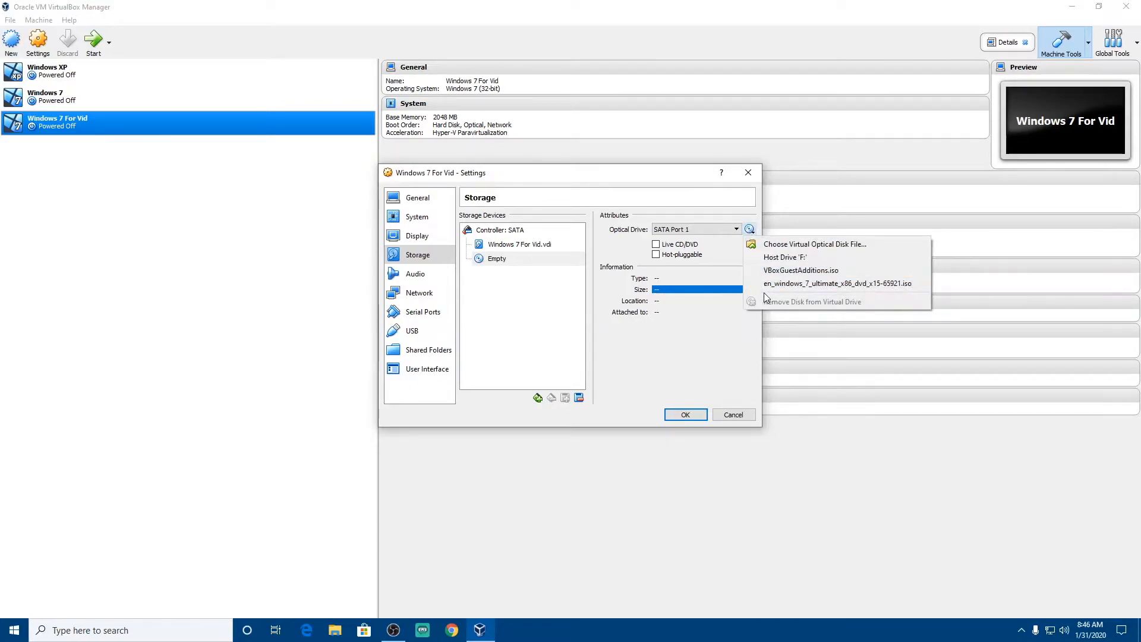
pyautogui.click(821, 283)
# Check the Display, System, Storage, Serial Ports and USB settings of the virtual machine
pyautogui.click(417, 236)
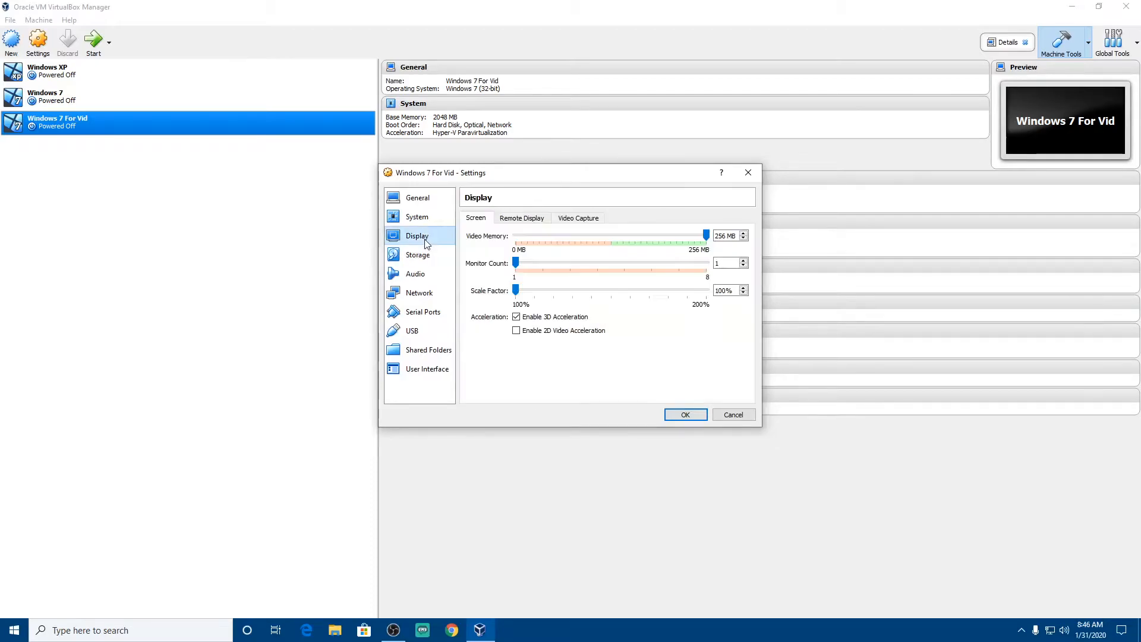
pyautogui.click(419, 219)
pyautogui.click(420, 233)
pyautogui.click(420, 257)
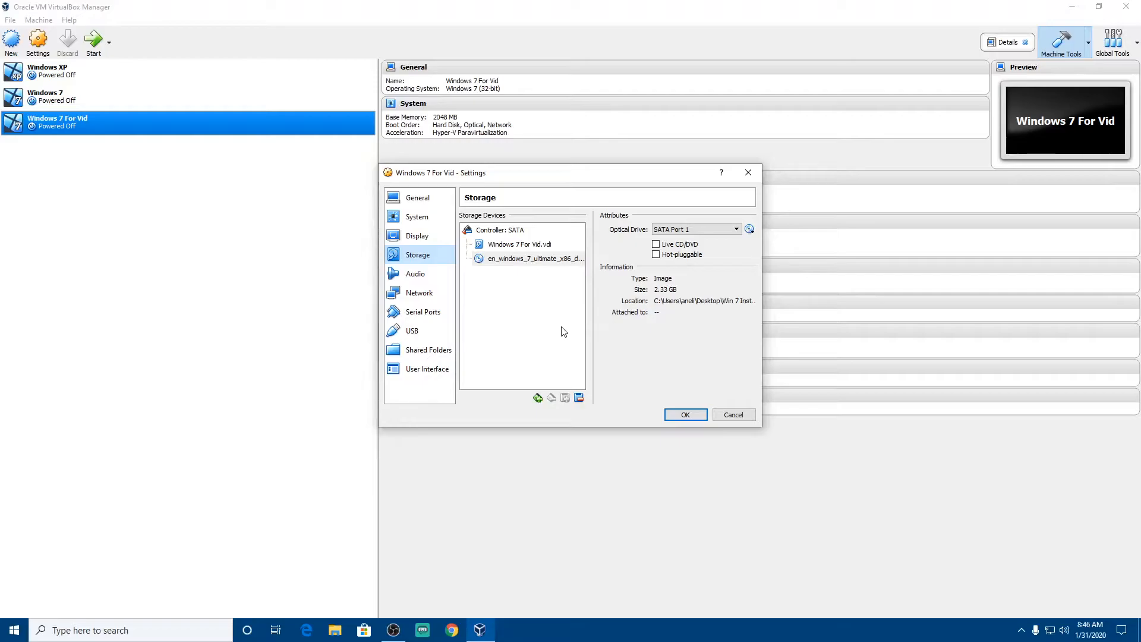
pyautogui.click(419, 313)
pyautogui.click(416, 333)
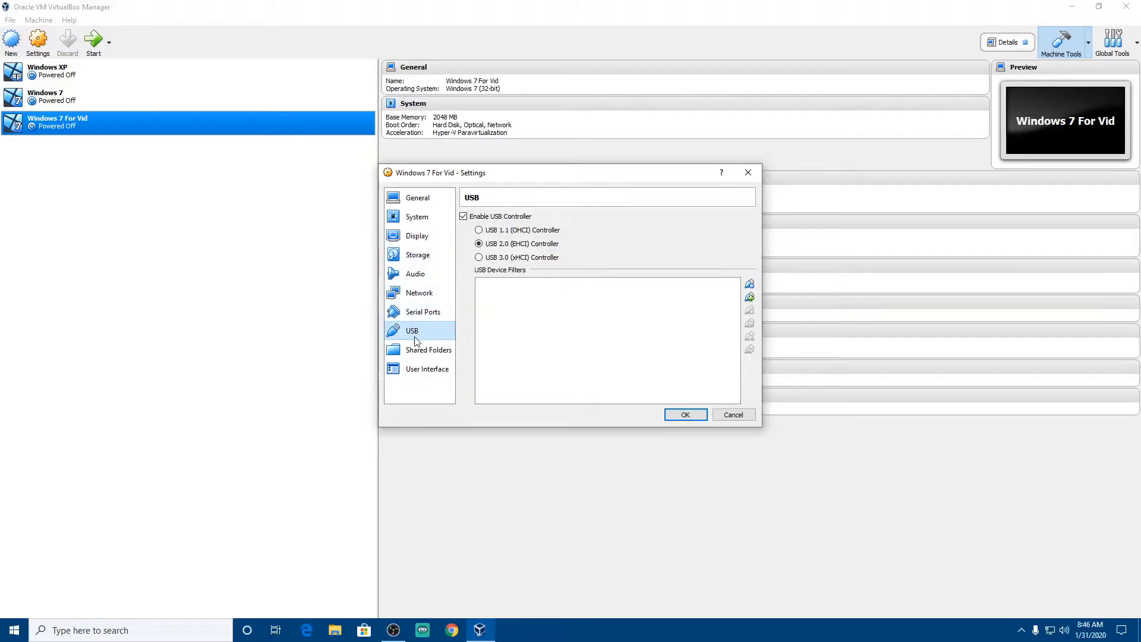
# Look over the General settings, including the advanced, description and disk encryption options
pyautogui.click(415, 199)
pyautogui.click(417, 220)
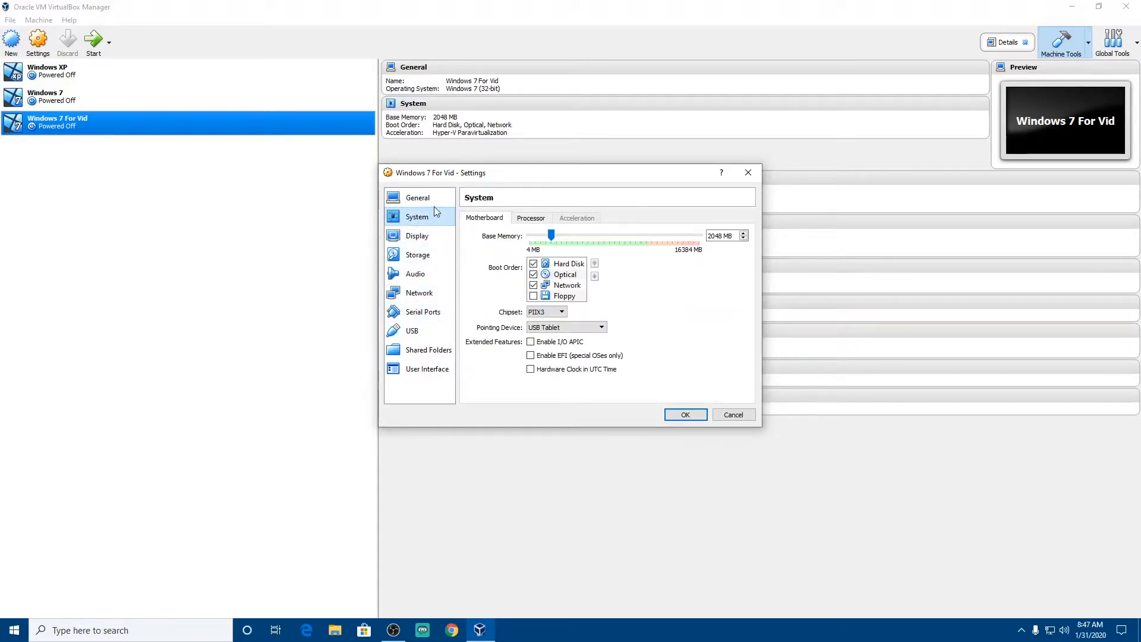
pyautogui.click(417, 198)
pyautogui.click(551, 218)
pyautogui.click(510, 218)
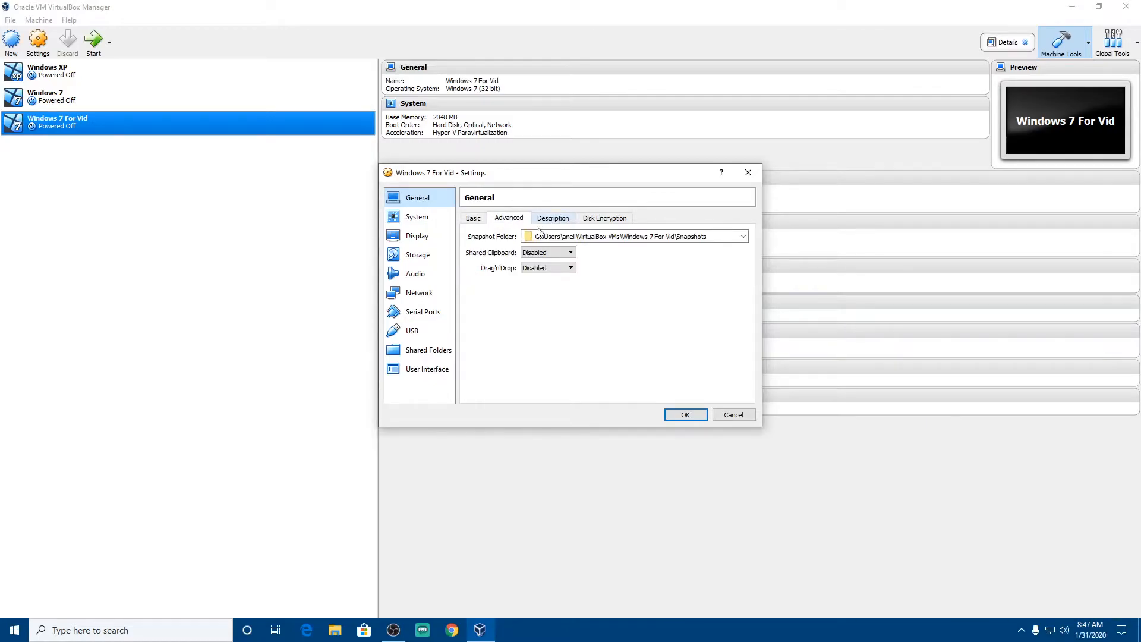
pyautogui.click(555, 218)
pyautogui.click(601, 218)
pyautogui.click(473, 218)
# Review the System, Storage, Display, Audio, Network, Serial Ports and USB settings and save the machine's configuration
pyautogui.click(417, 217)
pyautogui.click(424, 253)
pyautogui.click(417, 236)
pyautogui.click(417, 217)
pyautogui.click(416, 235)
pyautogui.click(420, 273)
pyautogui.click(425, 293)
pyautogui.click(430, 313)
pyautogui.click(431, 334)
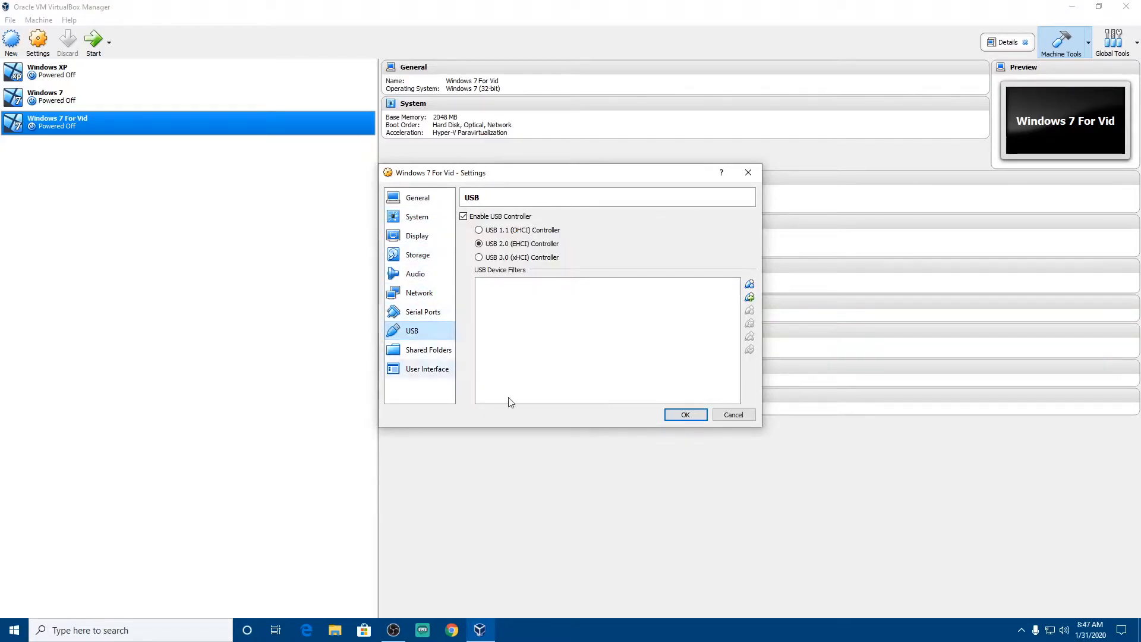
pyautogui.click(687, 417)
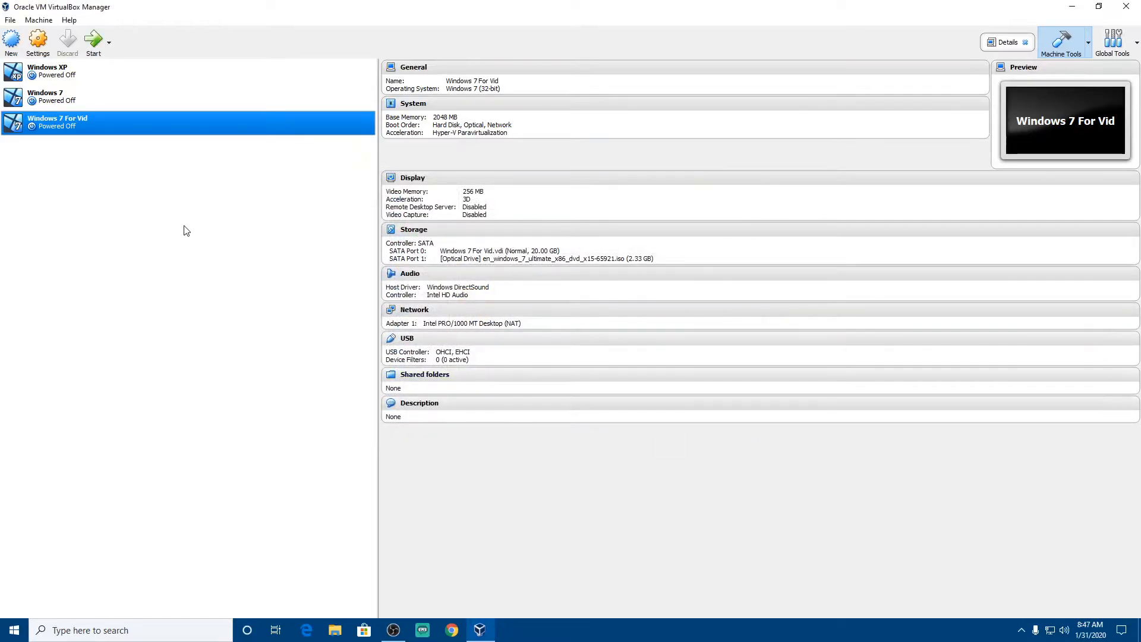
# Reopen the settings of Windows 7 For Vid, check the USB options and close them without changes
pyautogui.click(10, 19)
pyautogui.click(55, 204)
pyautogui.click(38, 40)
pyautogui.click(413, 333)
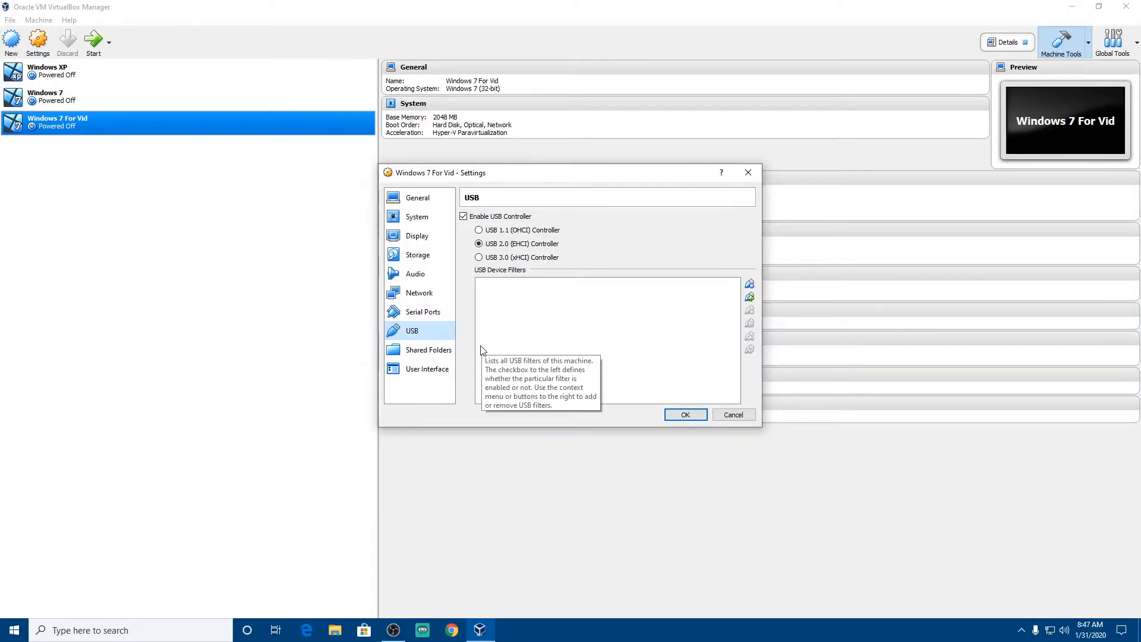
pyautogui.click(732, 415)
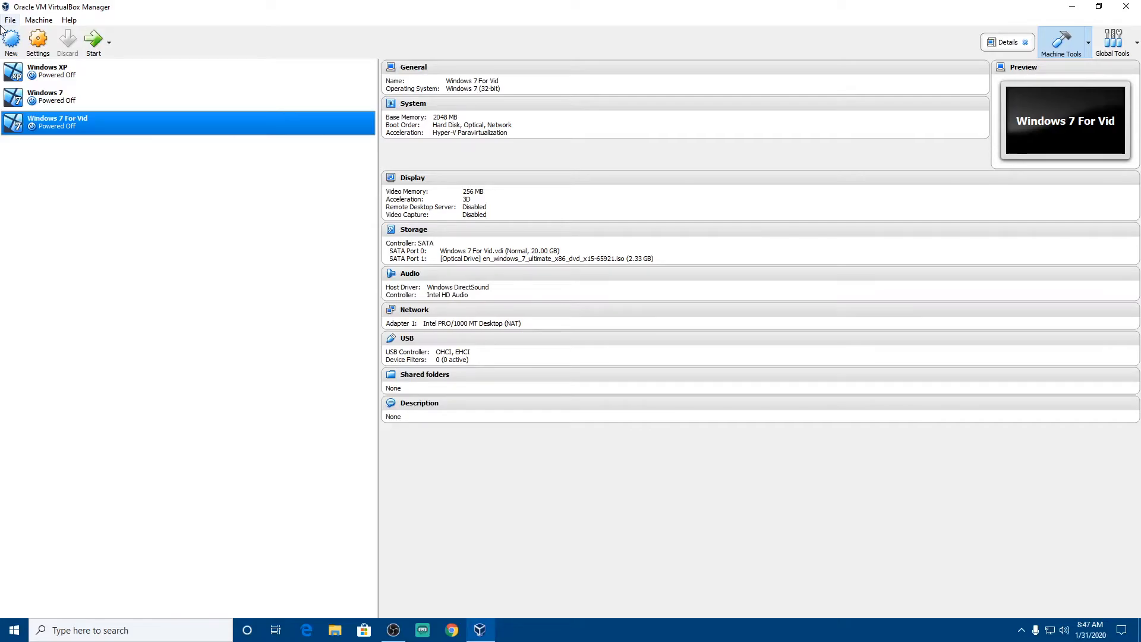
pyautogui.click(38, 39)
pyautogui.click(683, 415)
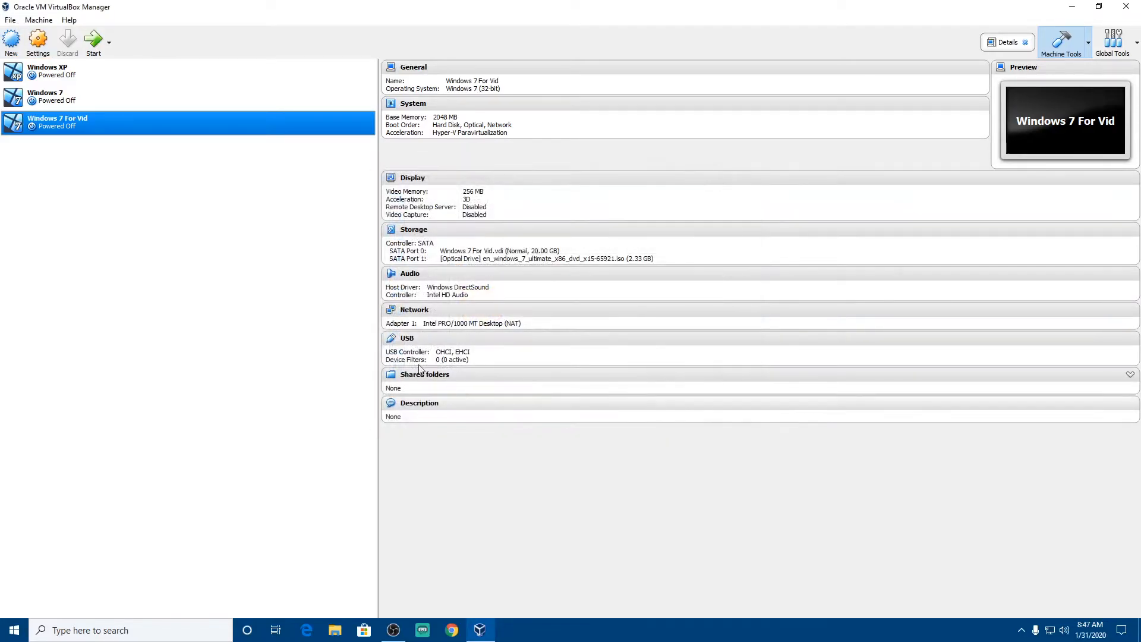
# Start the Windows 7 For Vid virtual machine and maximize its window
pyautogui.click(94, 107)
pyautogui.click(91, 119)
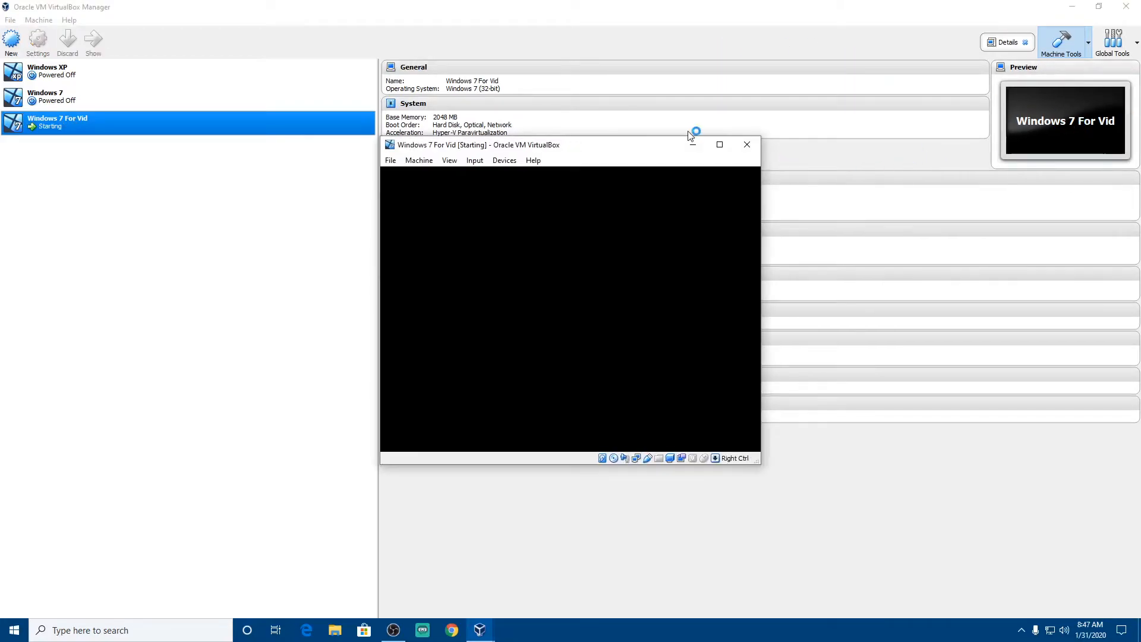
pyautogui.click(714, 144)
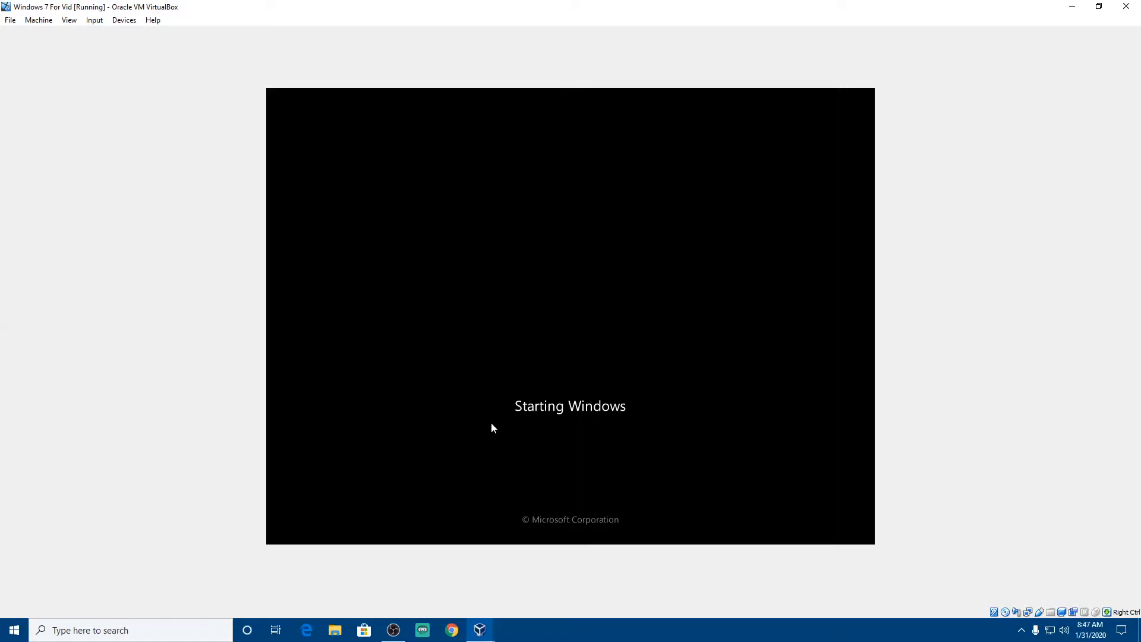
pyautogui.click(398, 630)
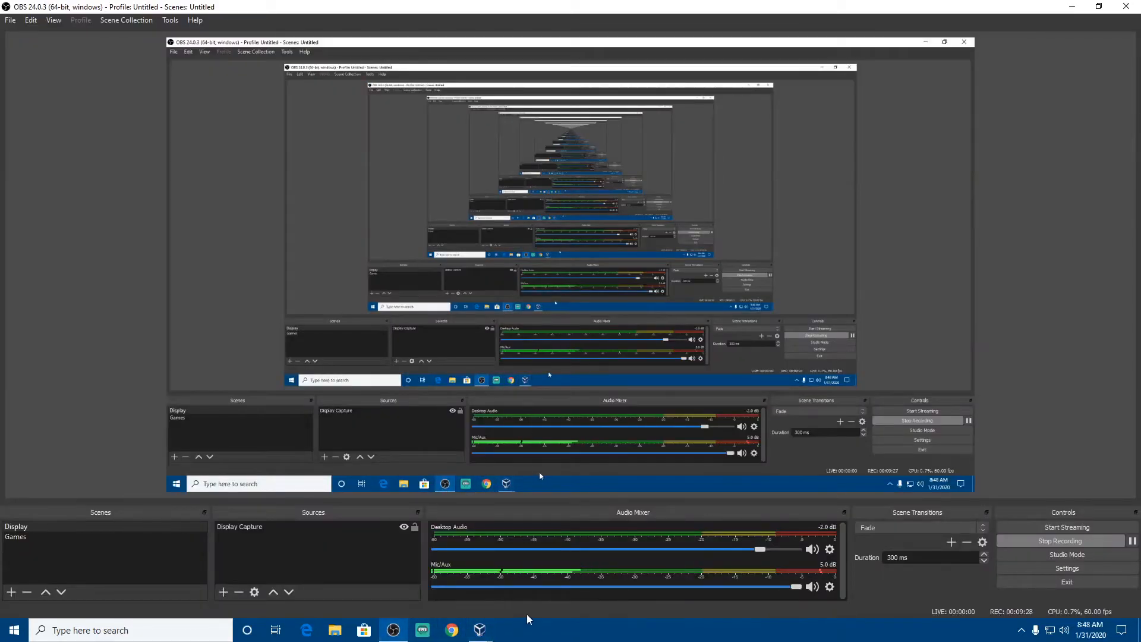
pyautogui.moveTo(482, 631)
pyautogui.click(511, 594)
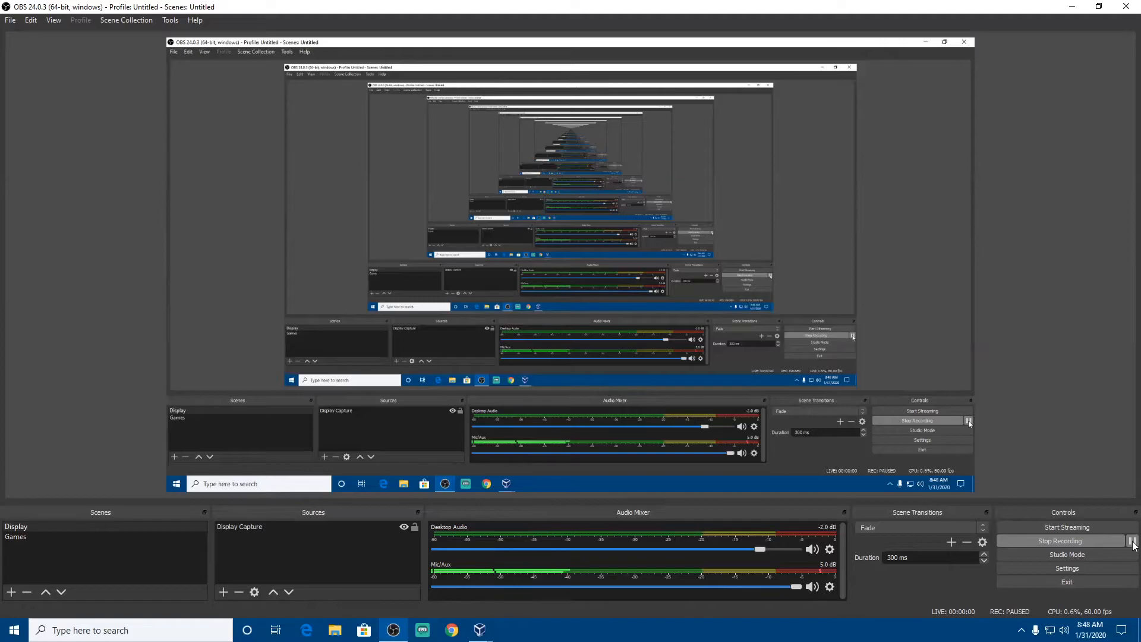
pyautogui.moveTo(483, 631)
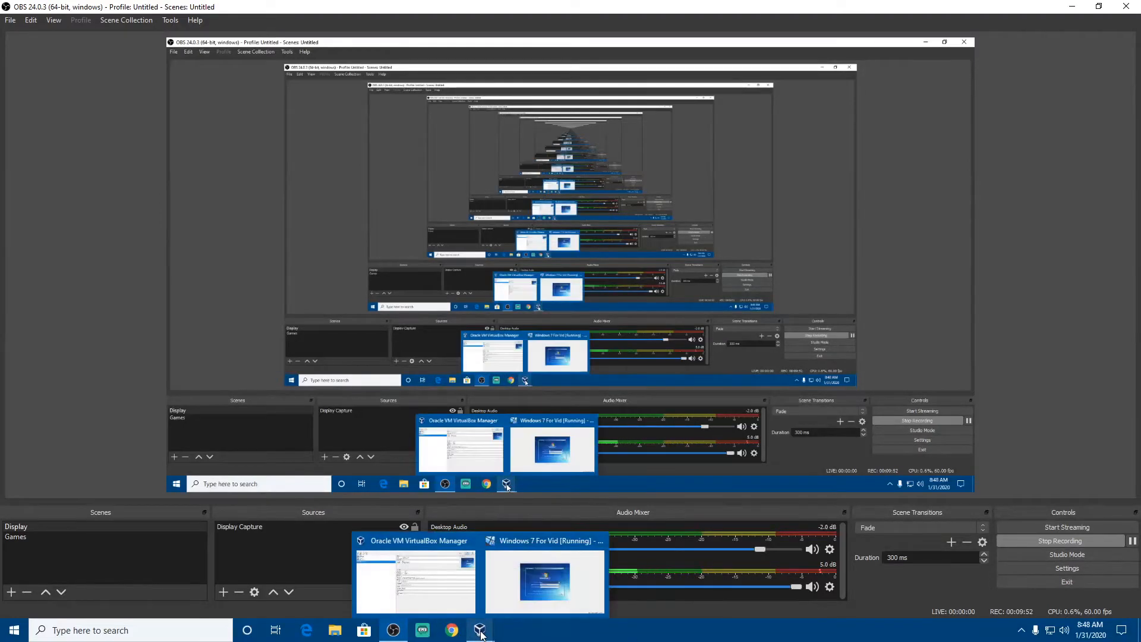
pyautogui.click(538, 574)
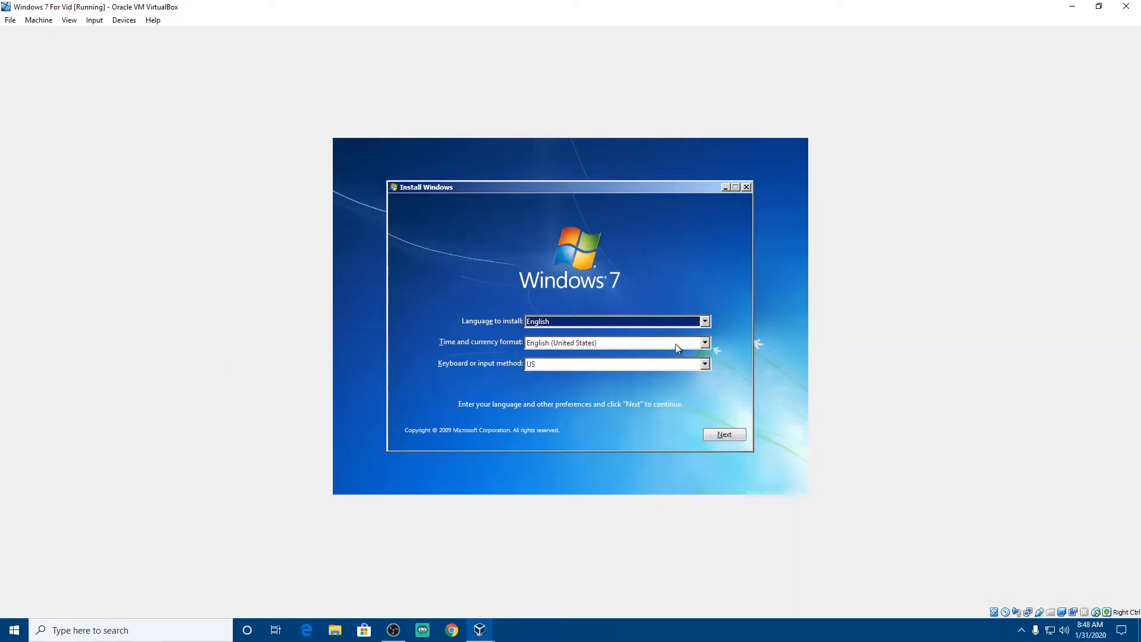
# Begin the Windows 7 installation with the preset language, time and keyboard options and accept the license terms
pyautogui.click(731, 440)
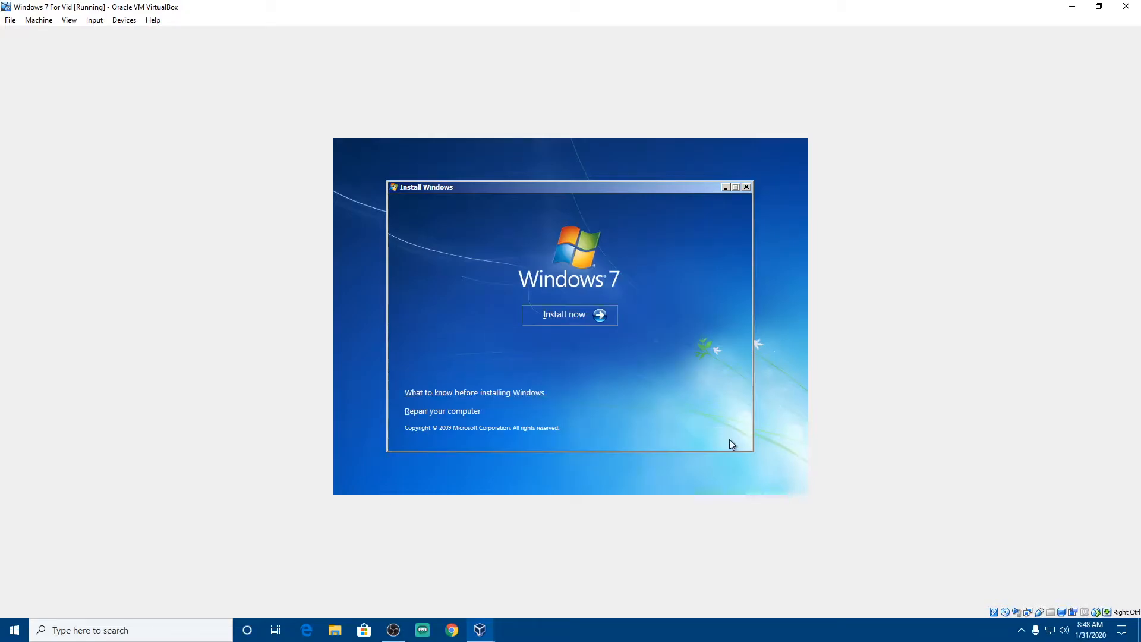
pyautogui.click(607, 322)
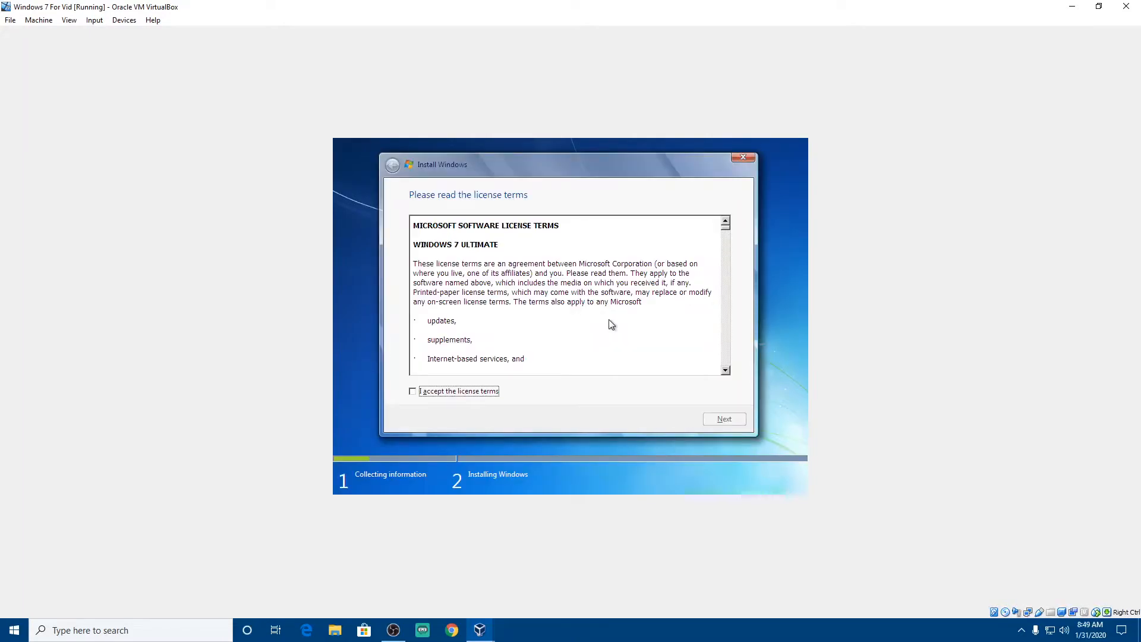
pyautogui.click(413, 392)
pyautogui.click(724, 419)
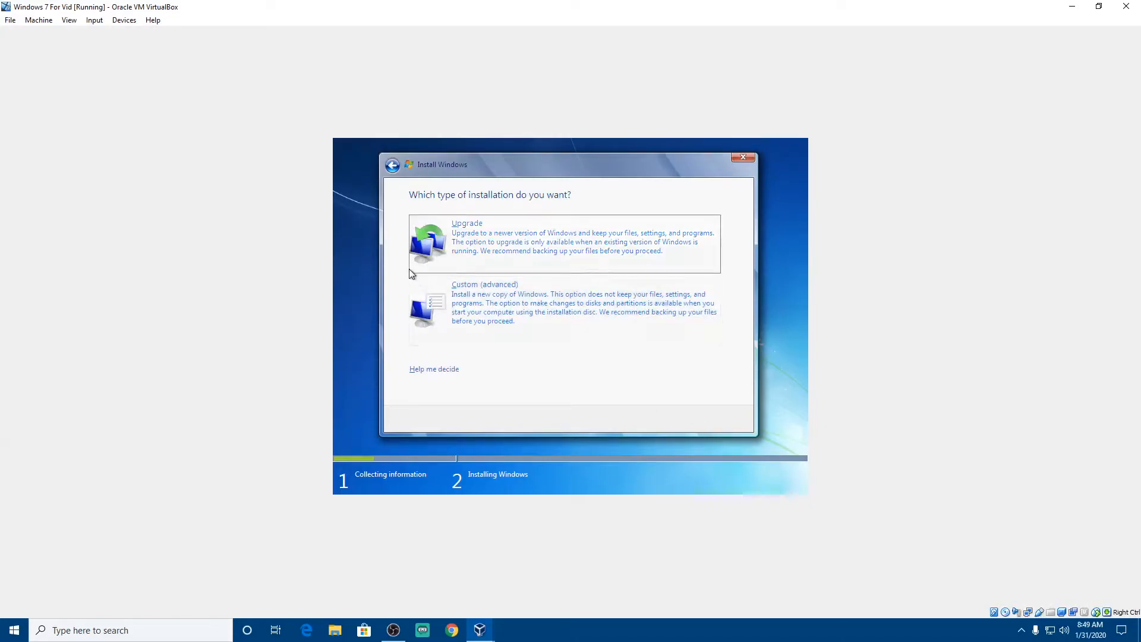
# Choose a custom installation and install Windows on Disk 0 Unallocated Space
pyautogui.click(494, 329)
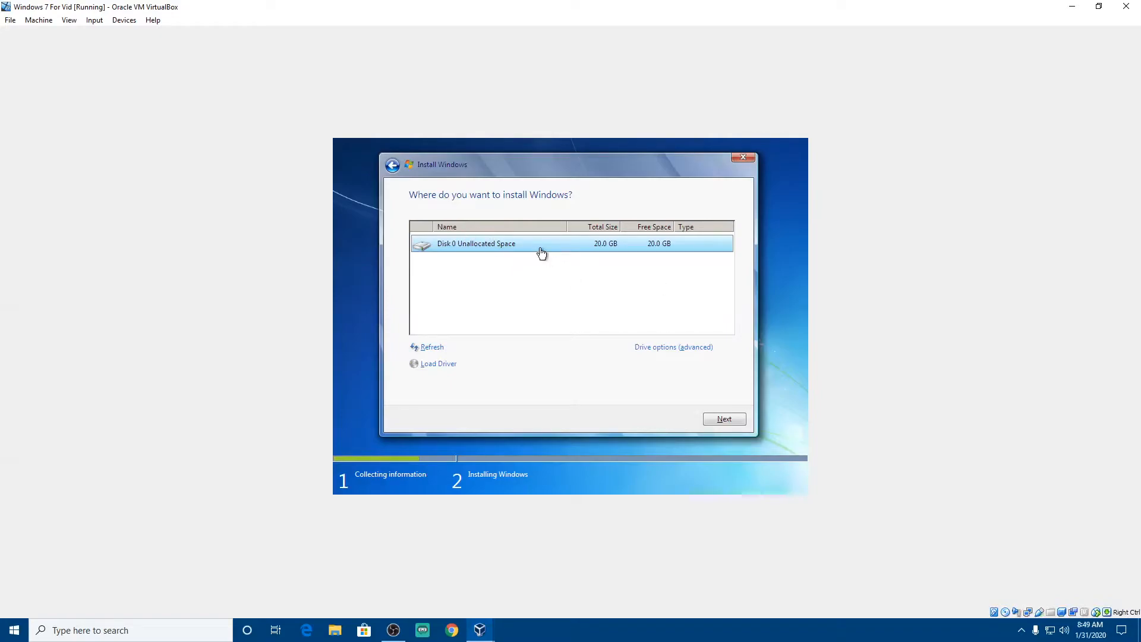
pyautogui.click(718, 419)
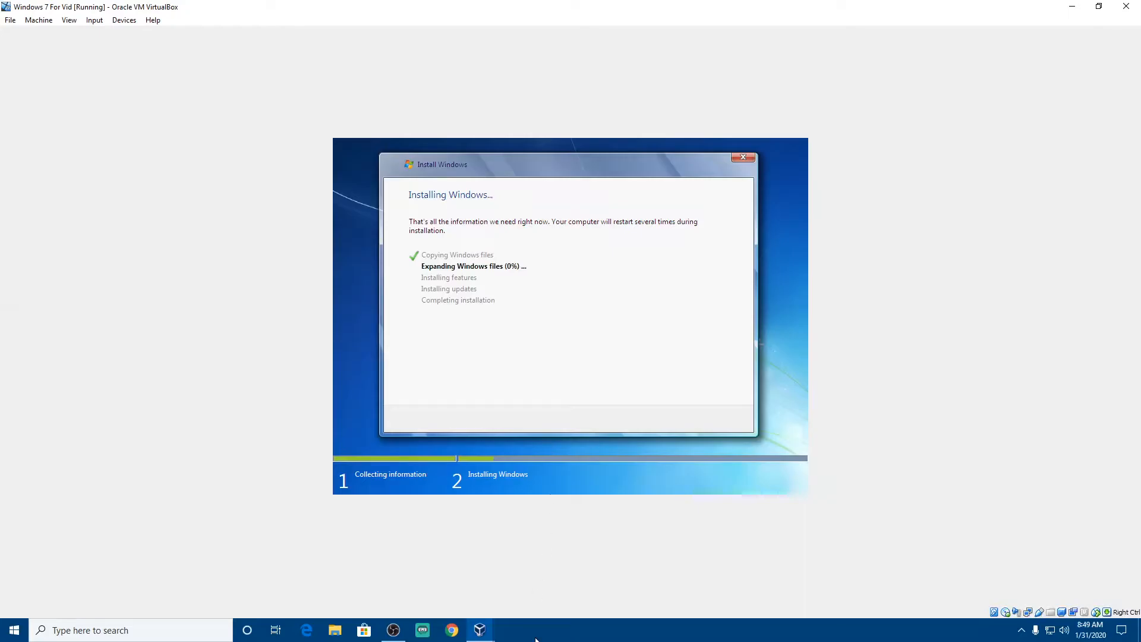
pyautogui.click(392, 629)
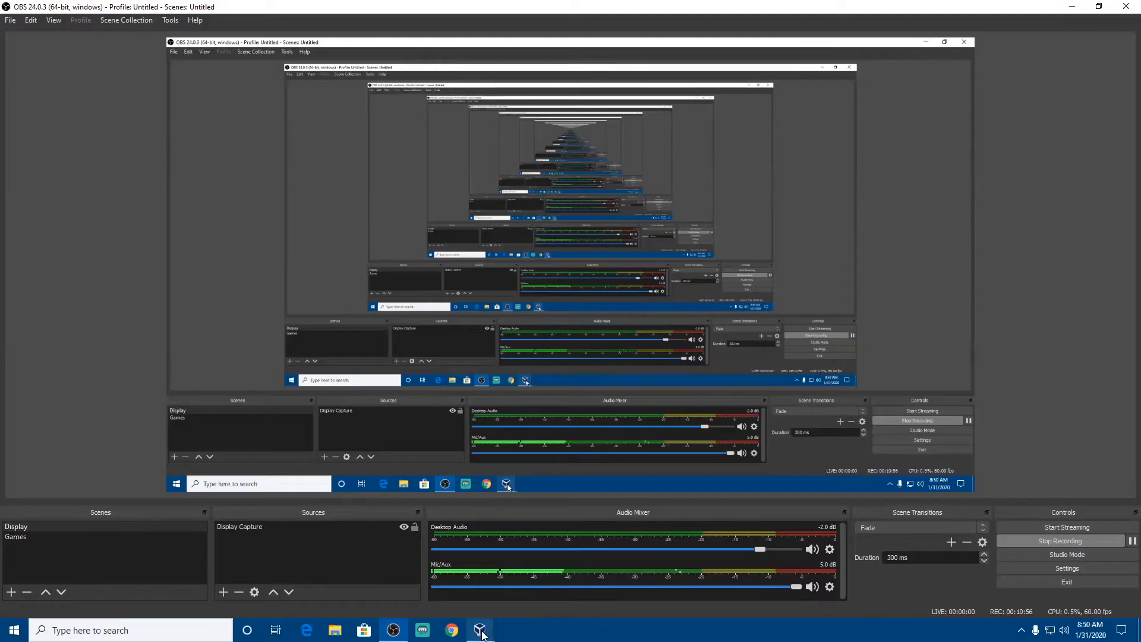
pyautogui.moveTo(481, 634)
pyautogui.click(553, 570)
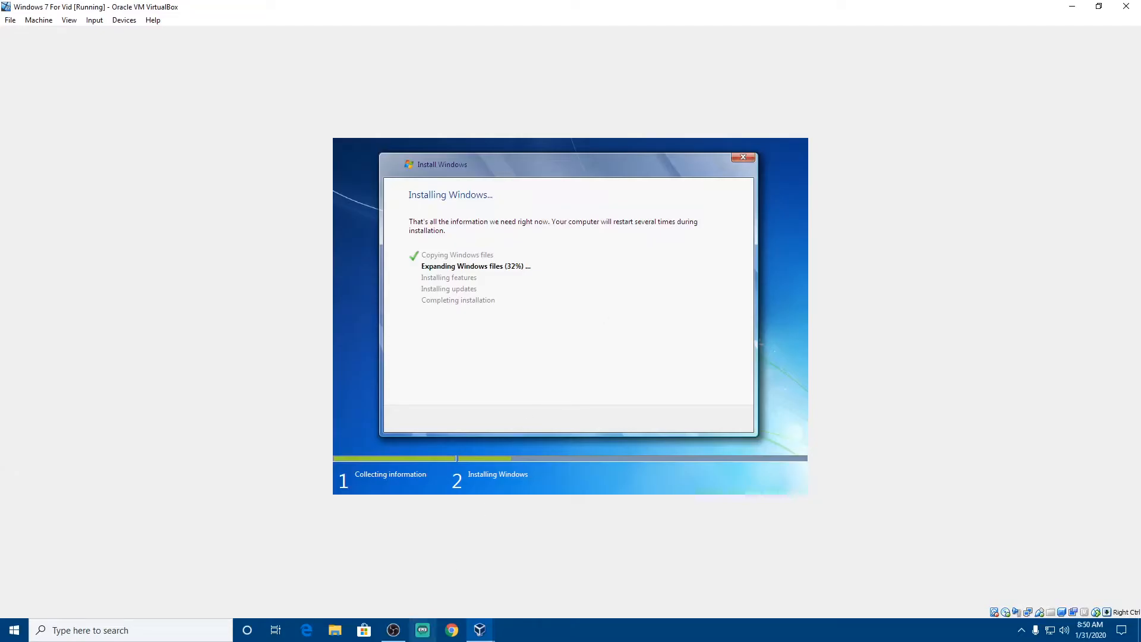
pyautogui.click(392, 630)
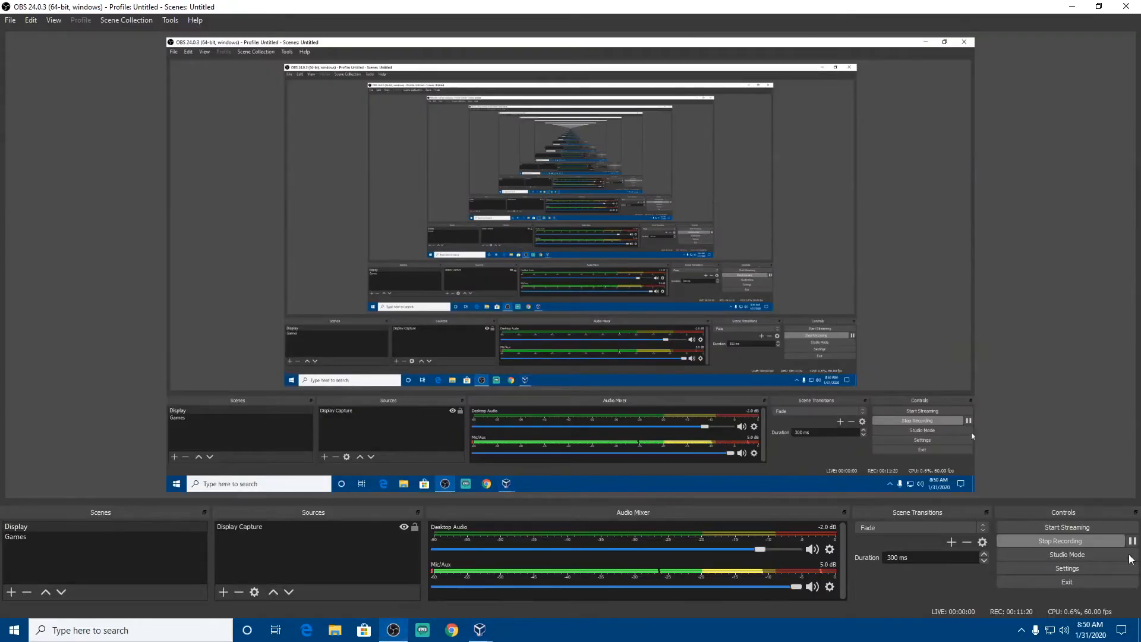
pyautogui.moveTo(481, 638)
pyautogui.click(544, 574)
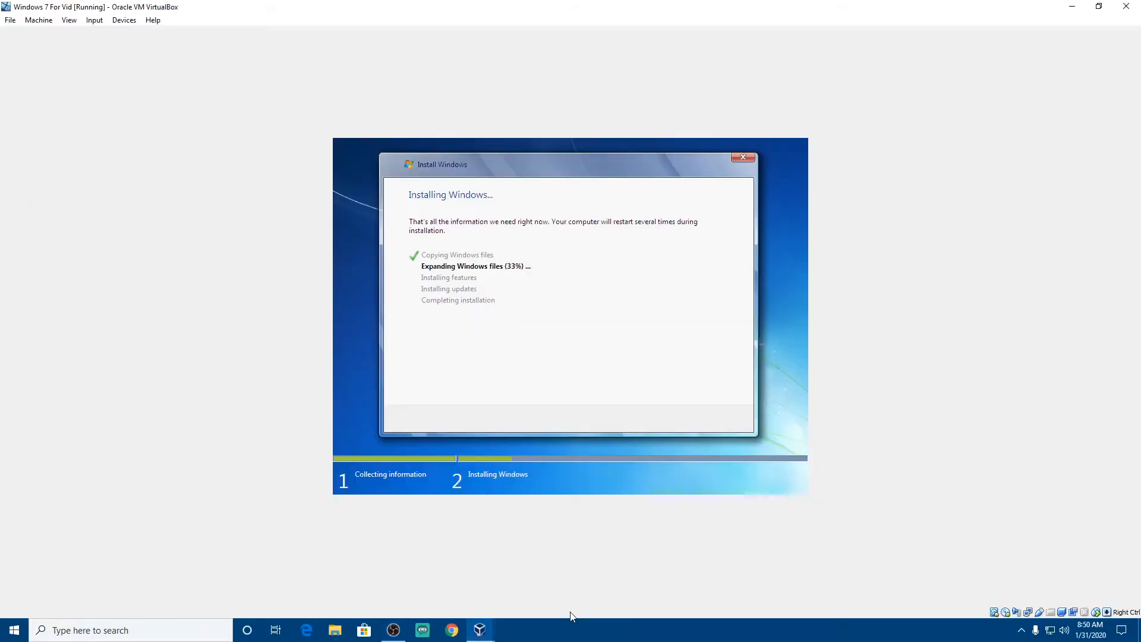
pyautogui.click(392, 630)
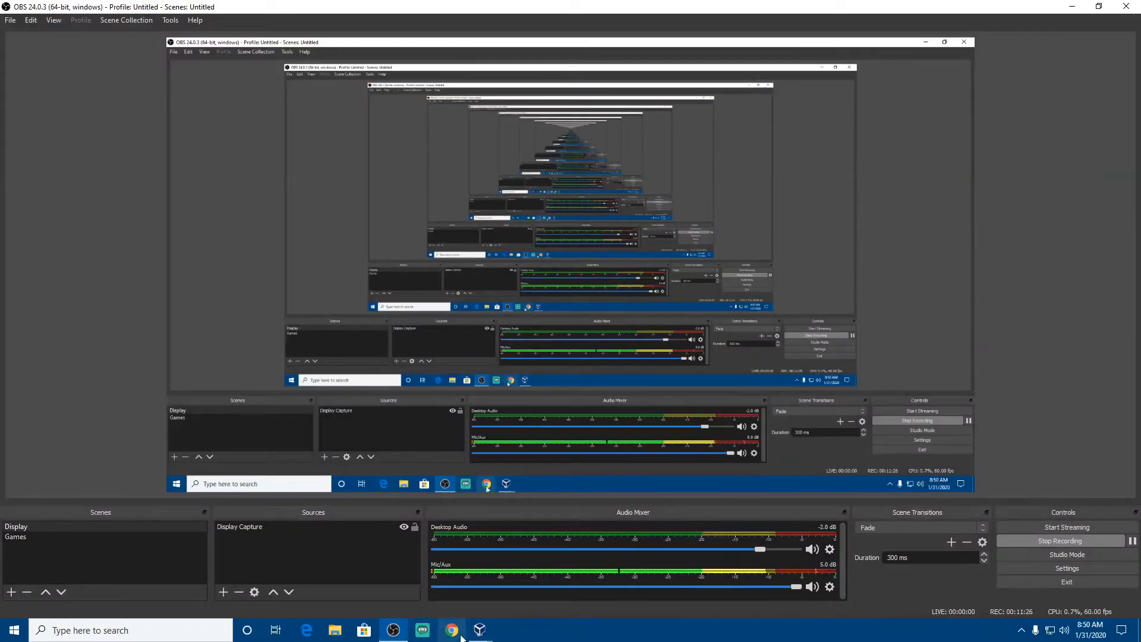
pyautogui.click(535, 609)
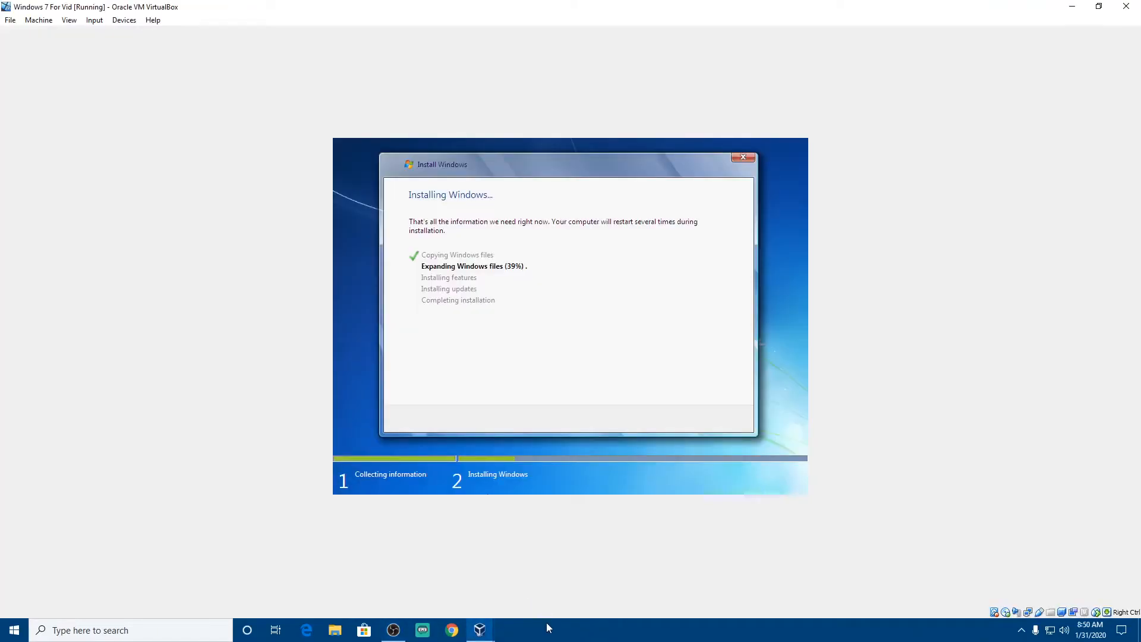
pyautogui.click(555, 289)
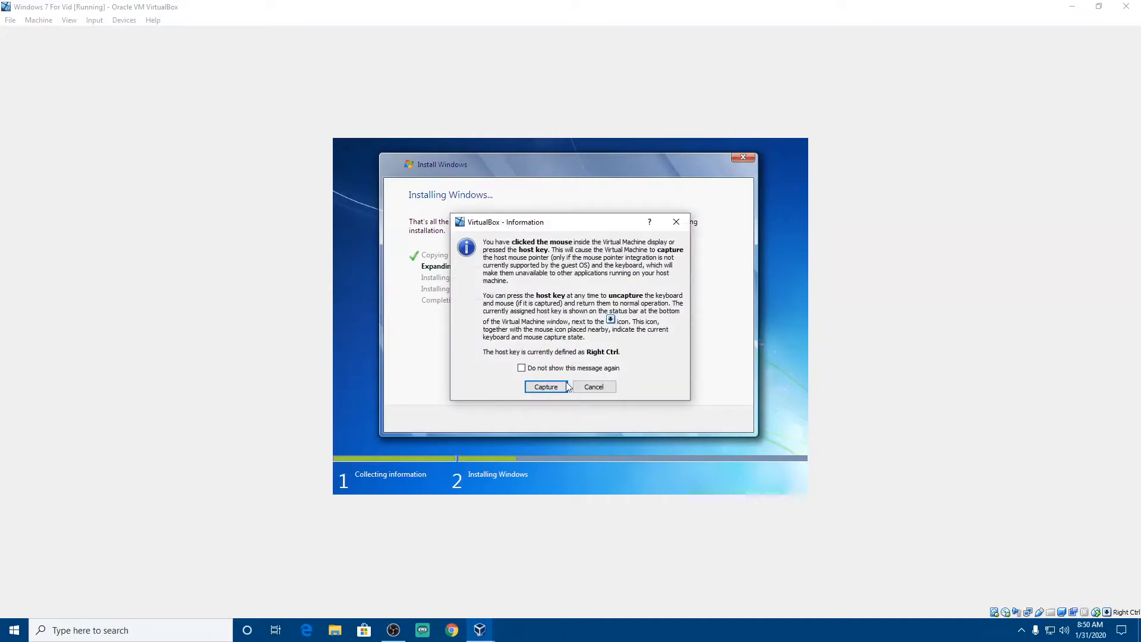
pyautogui.click(594, 387)
pyautogui.click(393, 630)
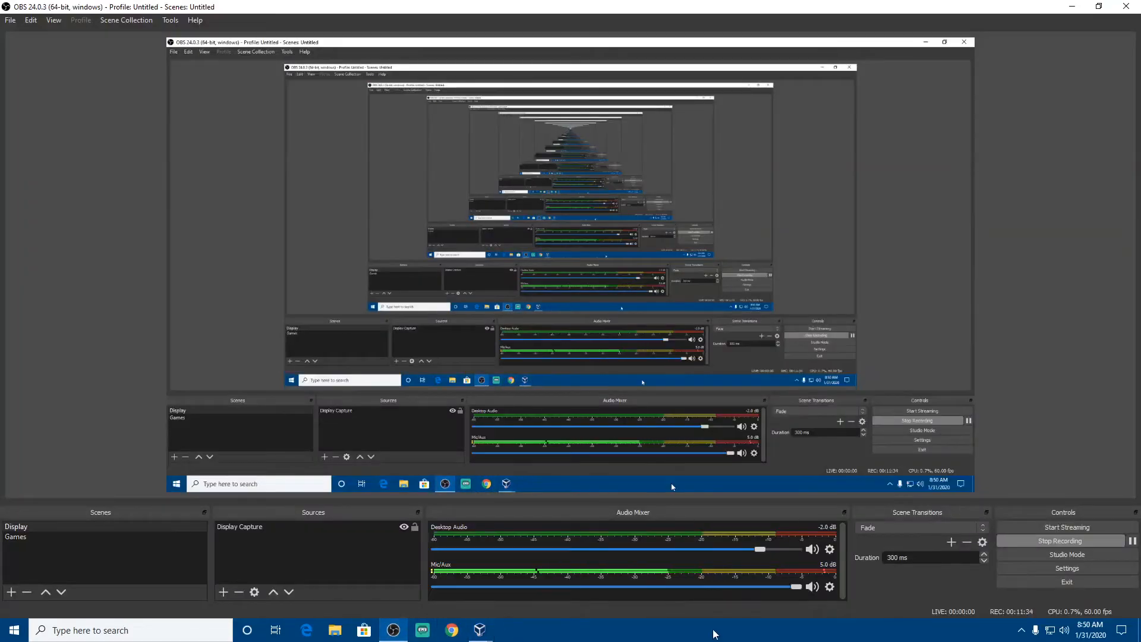
pyautogui.moveTo(484, 630)
pyautogui.click(518, 602)
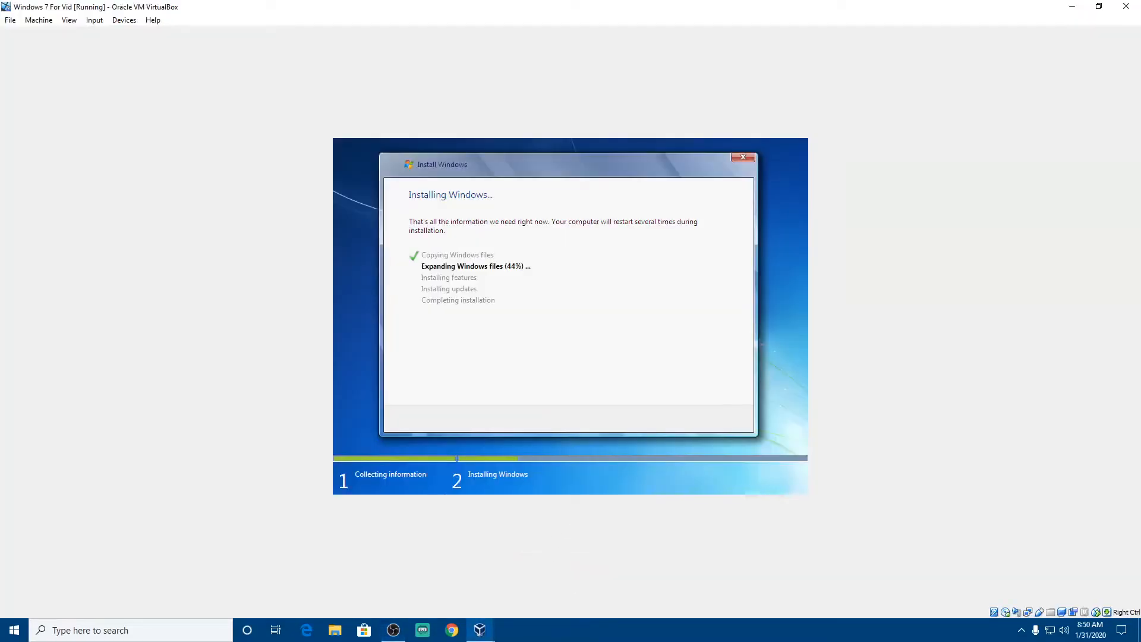
pyautogui.click(561, 406)
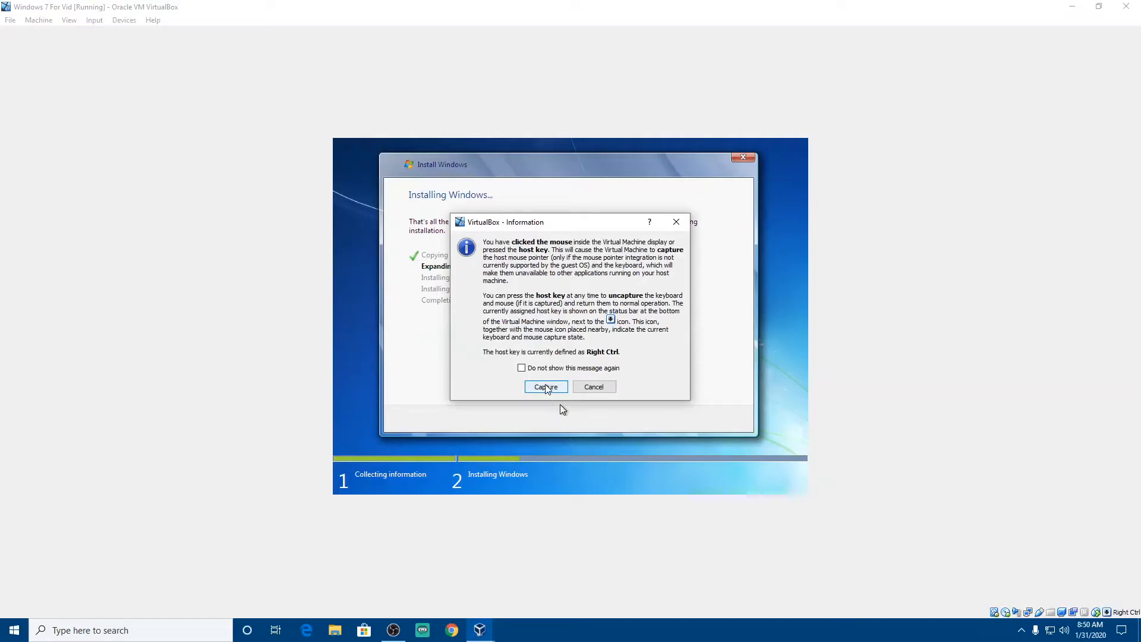
pyautogui.moveTo(393, 630)
pyautogui.click(415, 578)
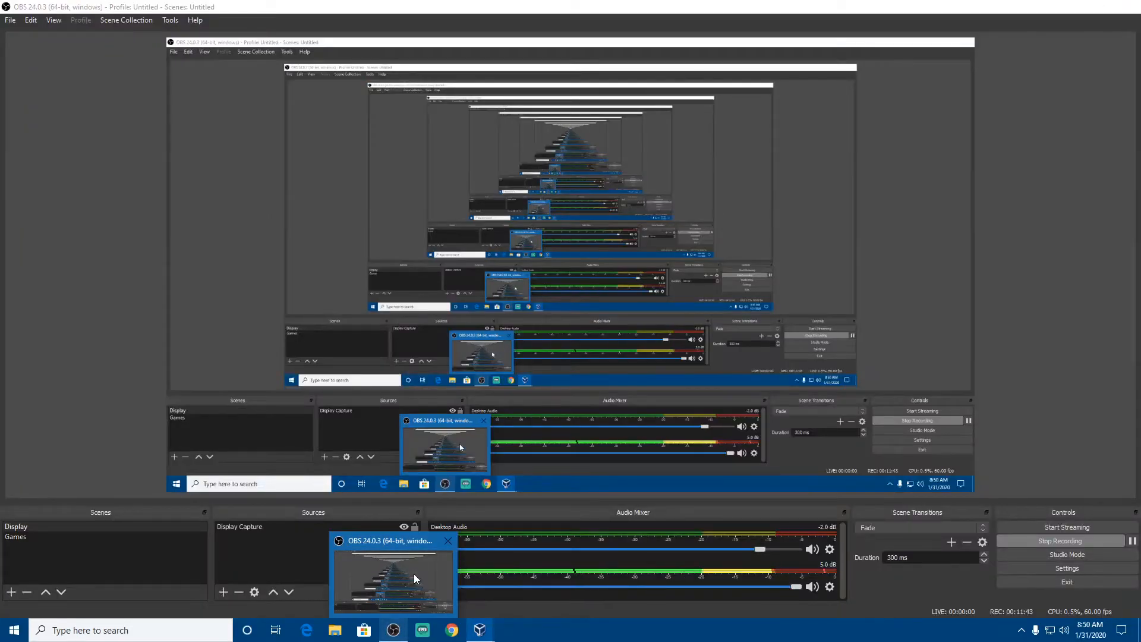
pyautogui.click(548, 388)
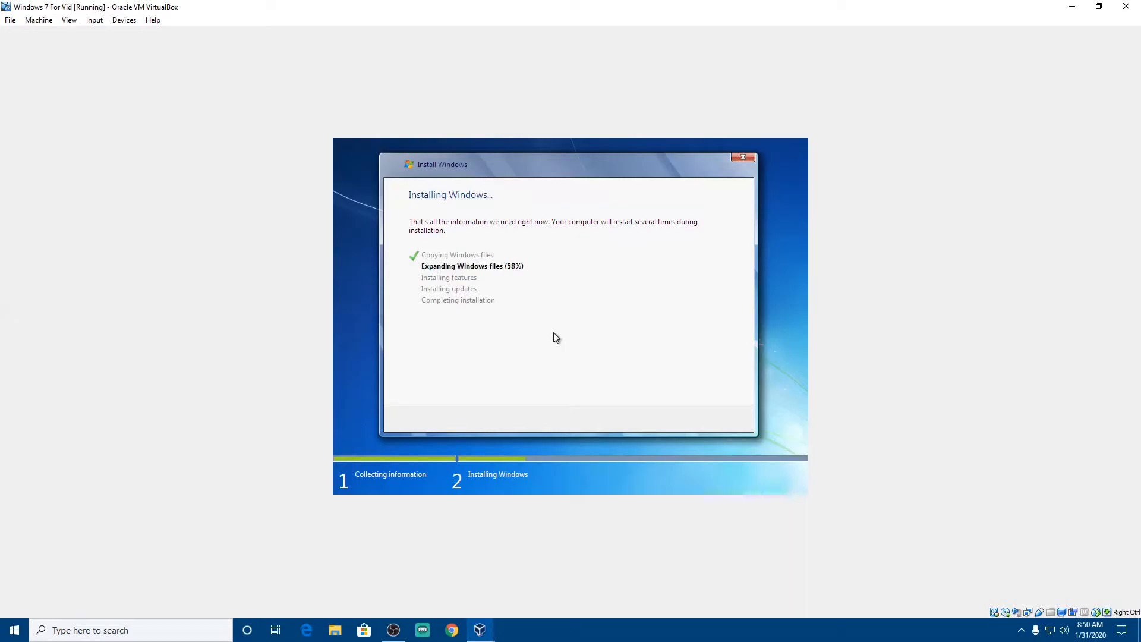
pyautogui.click(554, 334)
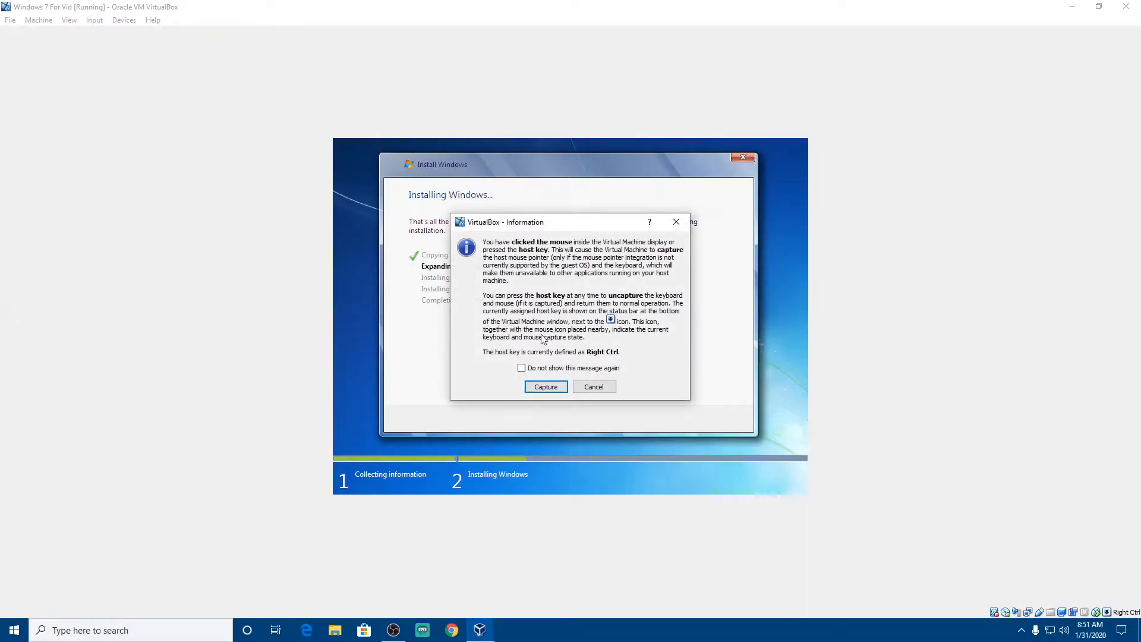
pyautogui.click(594, 386)
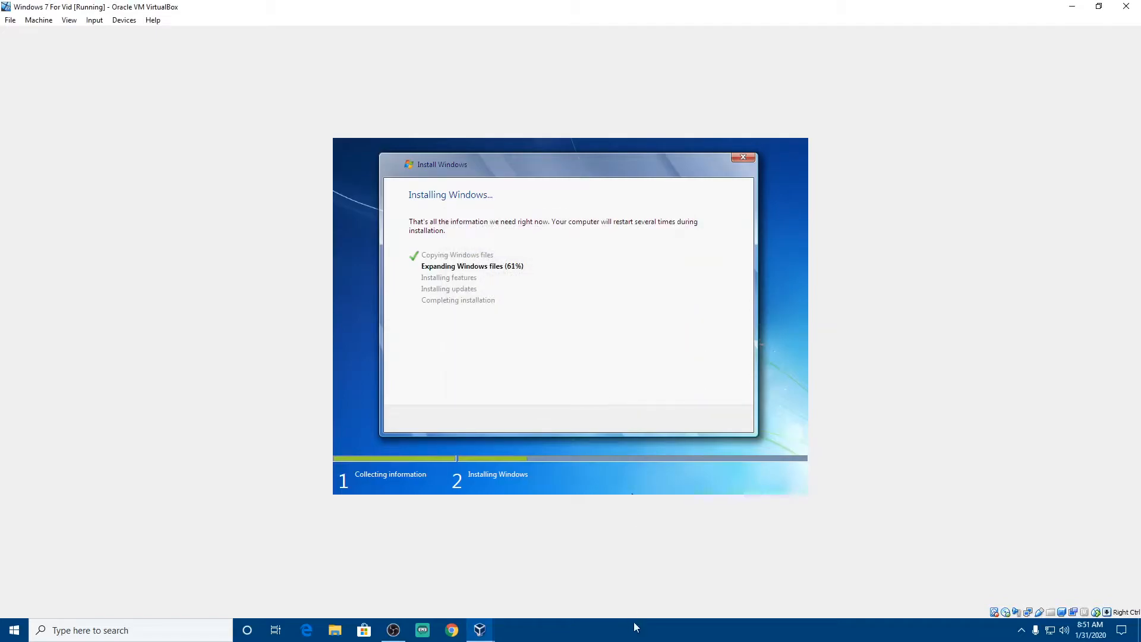
pyautogui.click(480, 630)
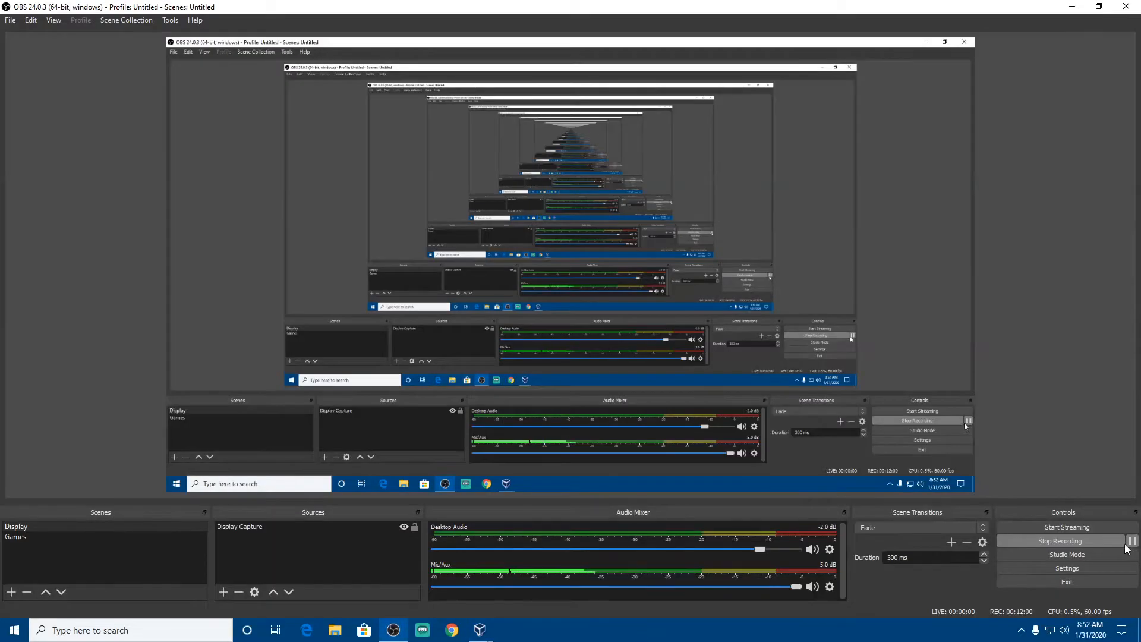
# Return to the virtual machine window and restart Windows immediately to continue the installation
pyautogui.moveTo(493, 634)
pyautogui.click(536, 601)
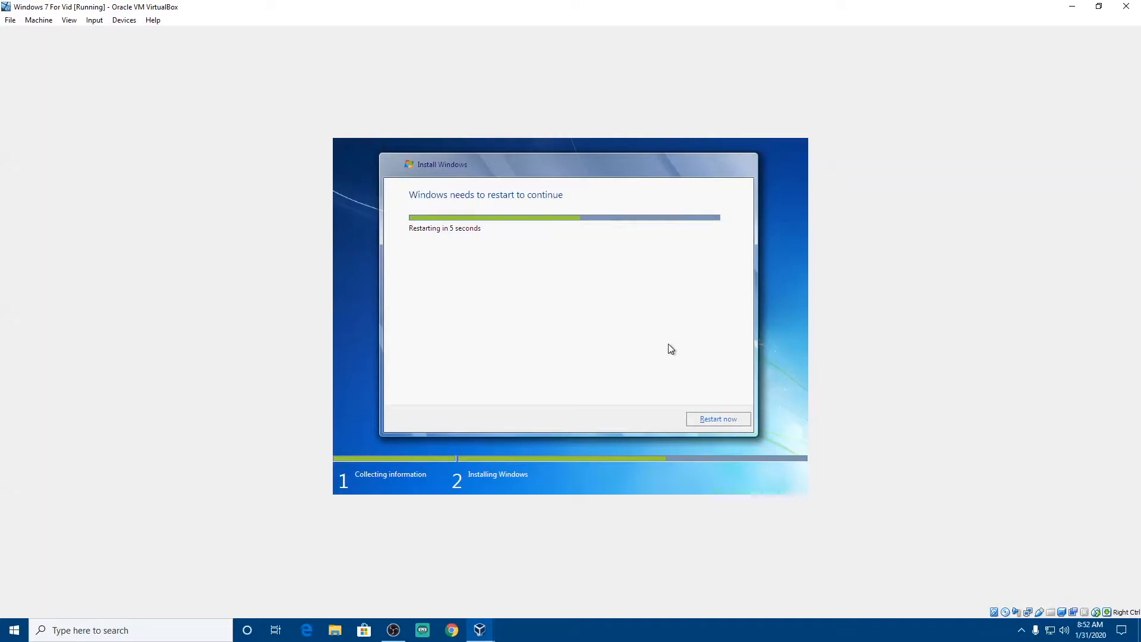
pyautogui.click(711, 420)
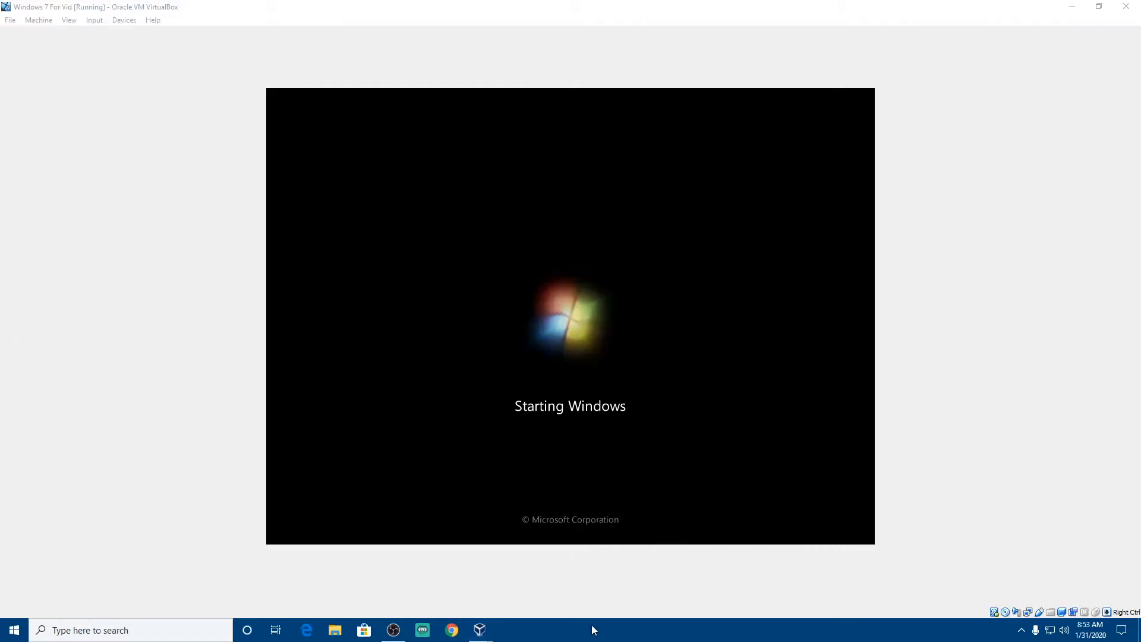
pyautogui.click(602, 458)
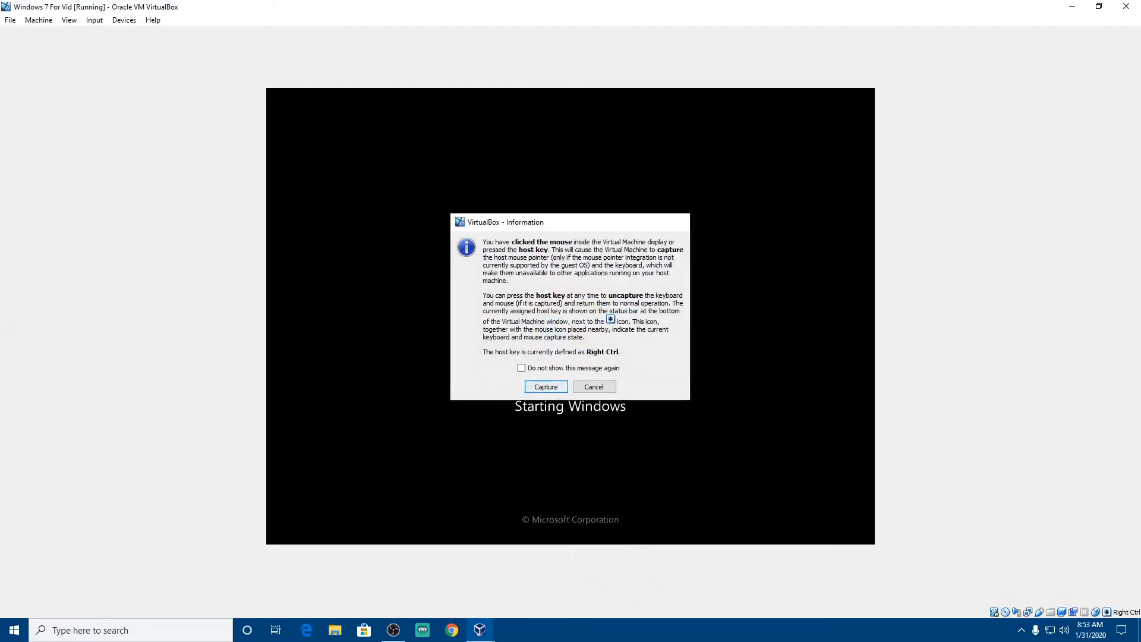
pyautogui.click(543, 385)
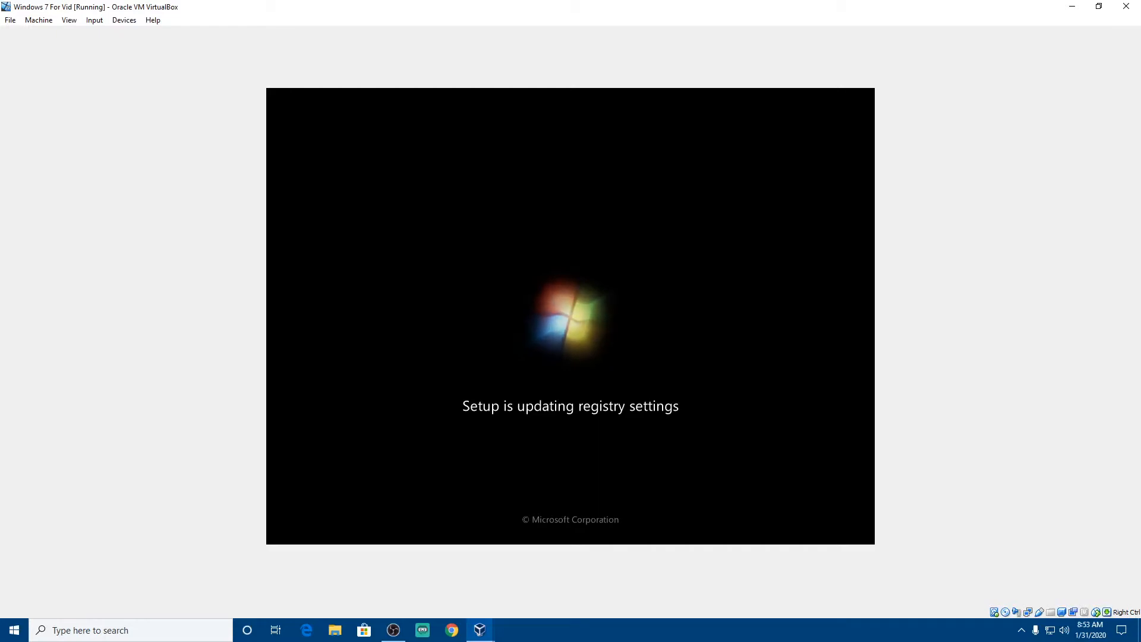
pyautogui.moveTo(394, 629)
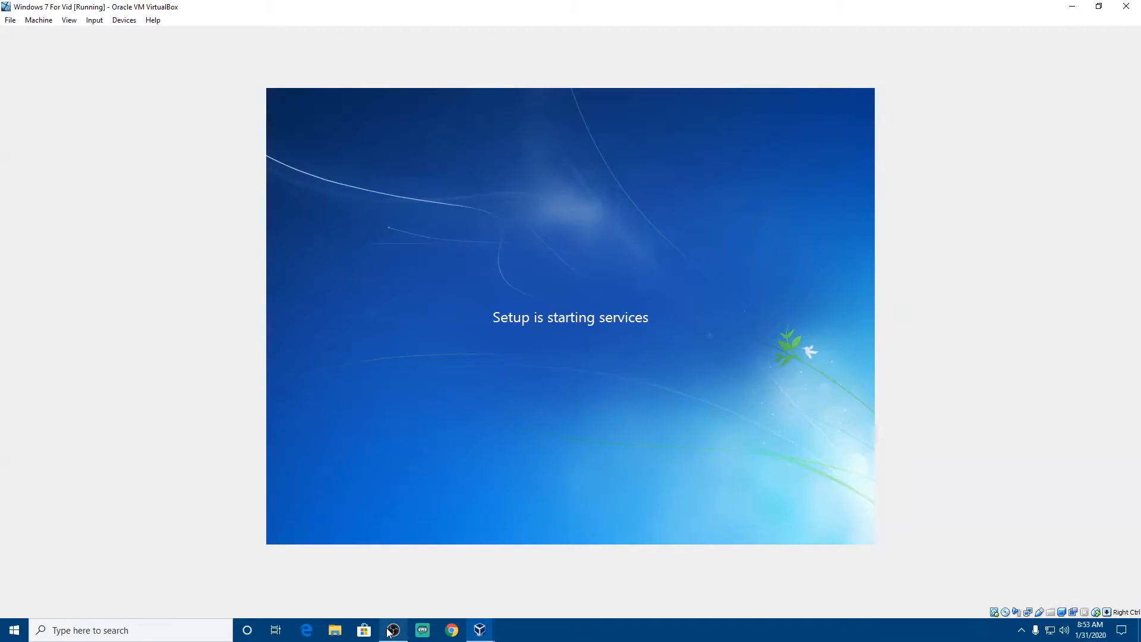
pyautogui.click(394, 598)
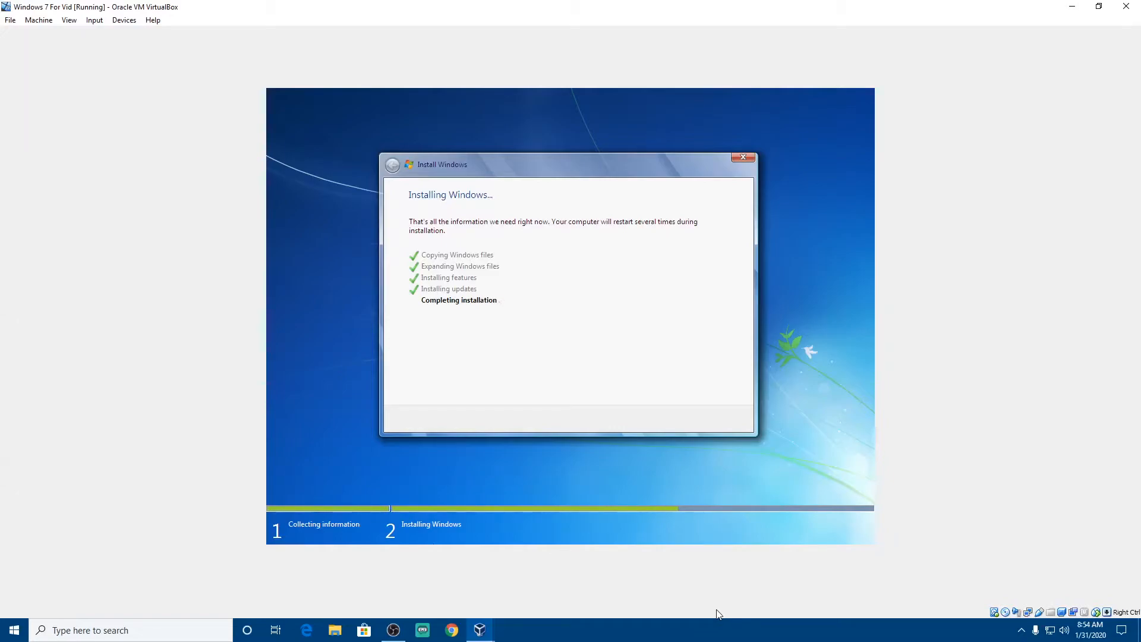
pyautogui.click(673, 440)
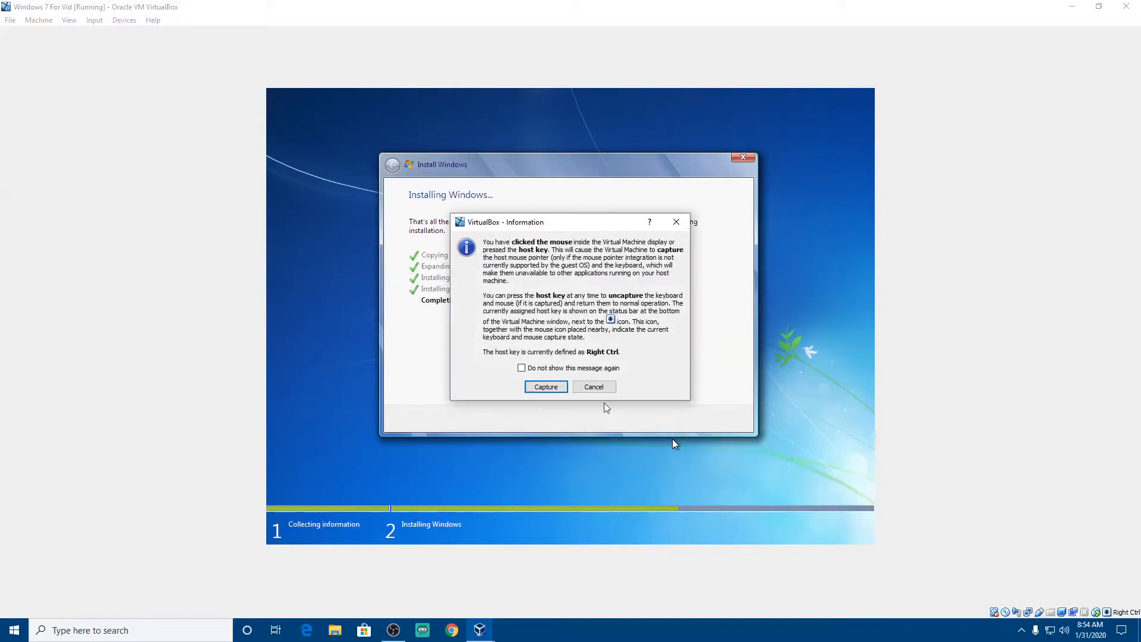
pyautogui.click(610, 386)
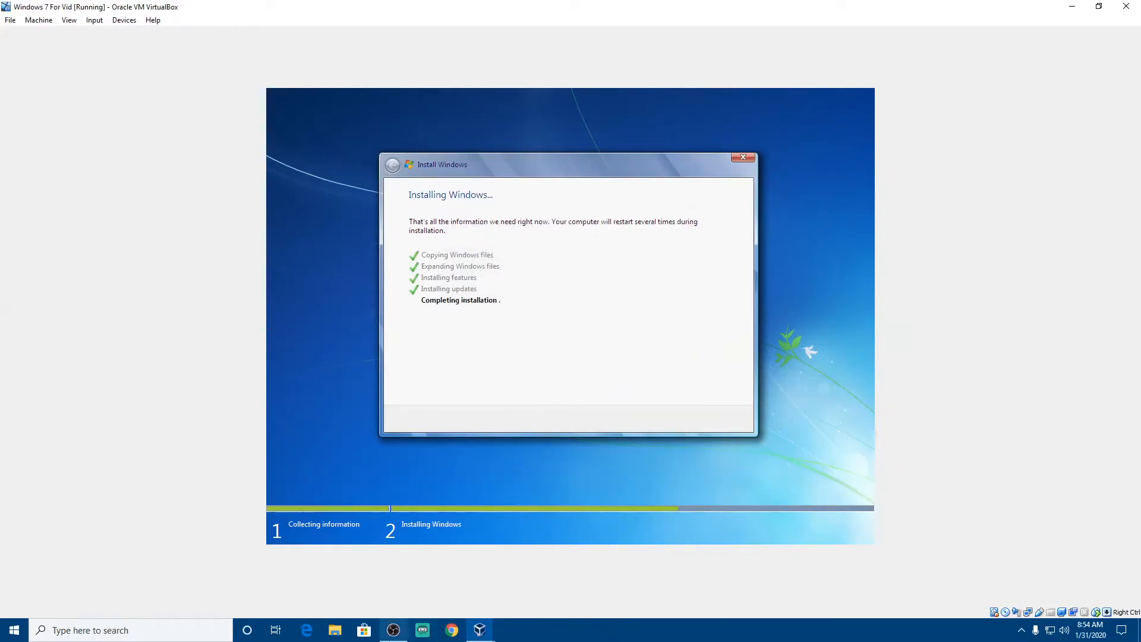
pyautogui.moveTo(393, 629)
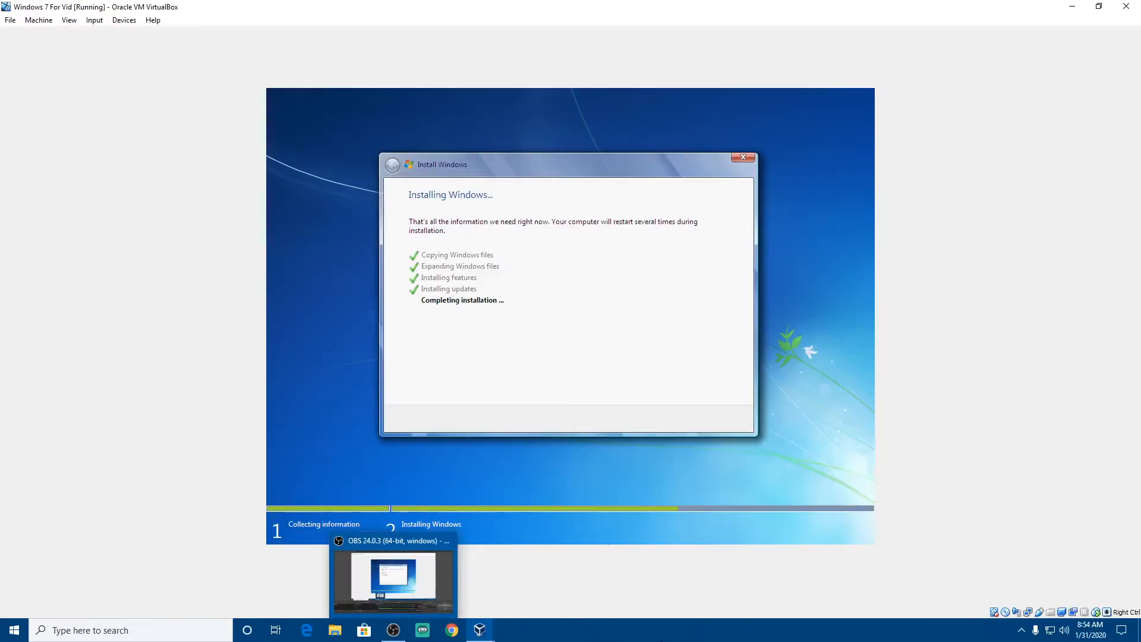
pyautogui.click(662, 639)
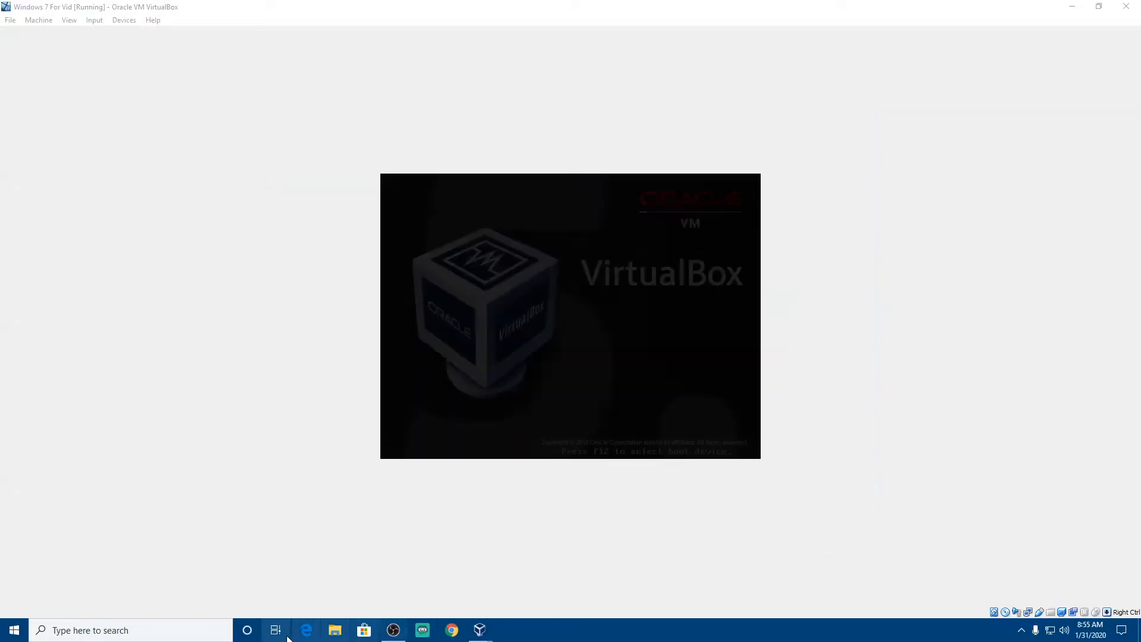
pyautogui.moveTo(391, 635)
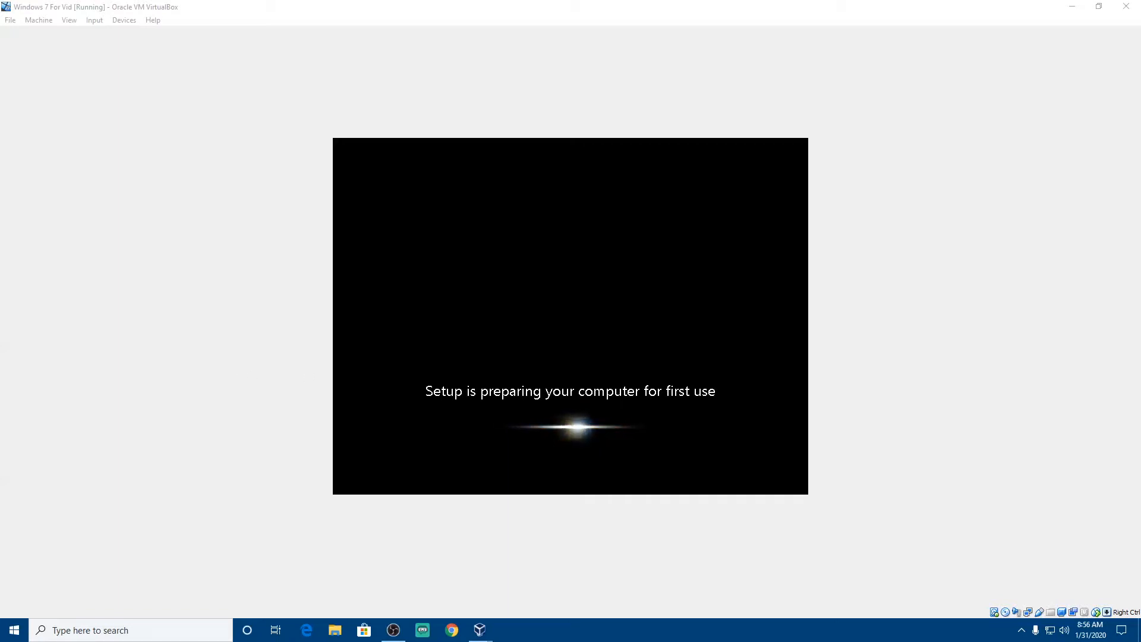
pyautogui.click(609, 484)
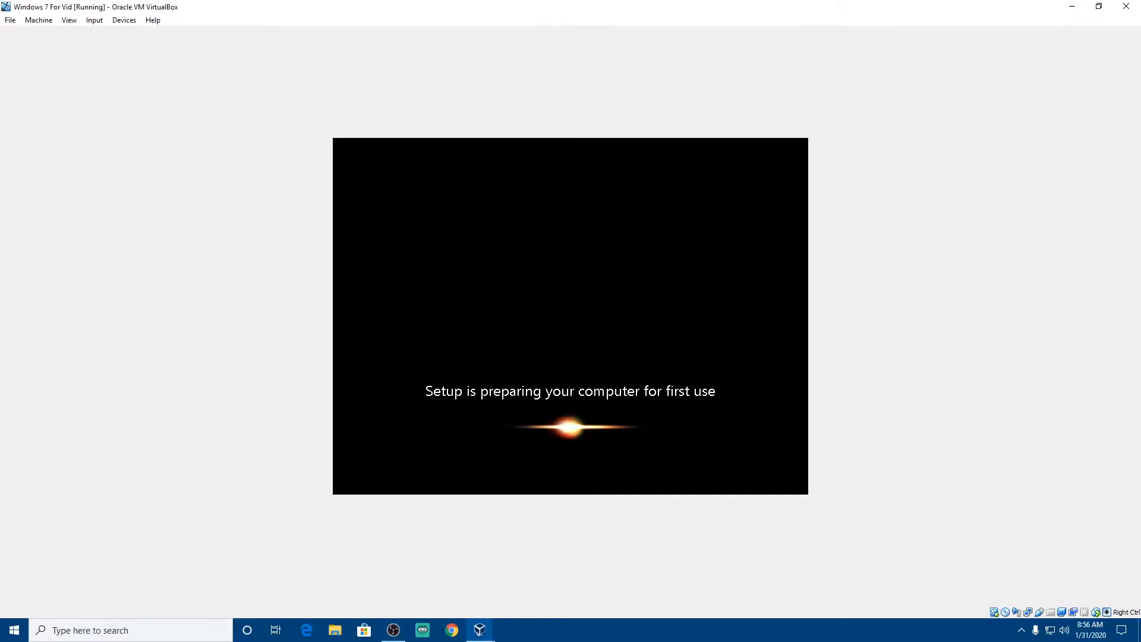
pyautogui.click(593, 420)
pyautogui.click(593, 387)
pyautogui.press('Control_R')
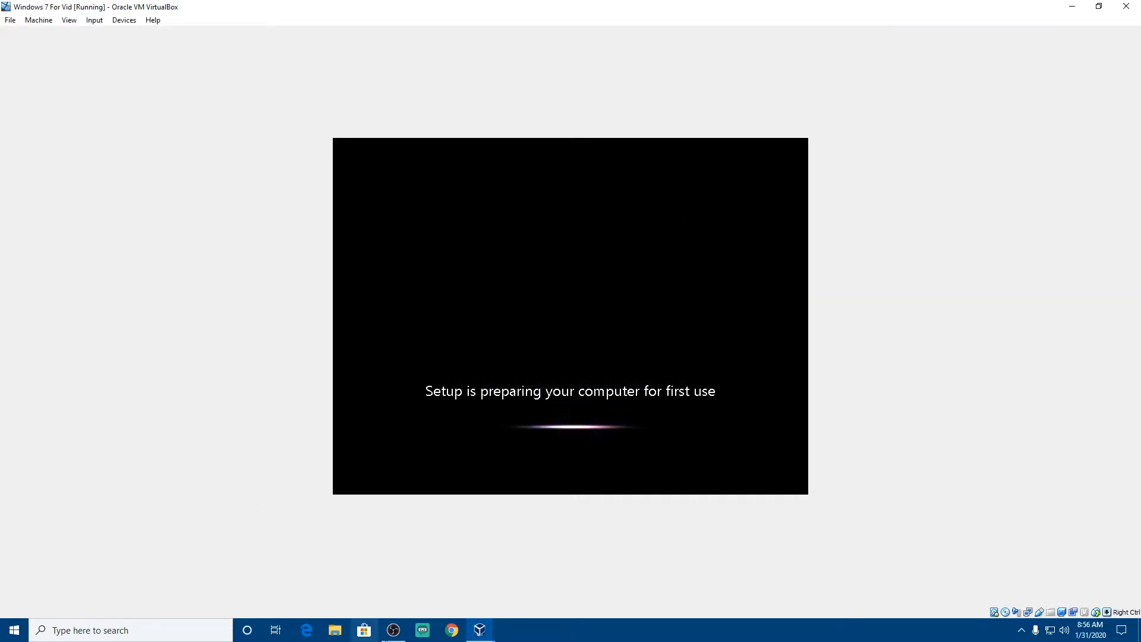
pyautogui.click(601, 634)
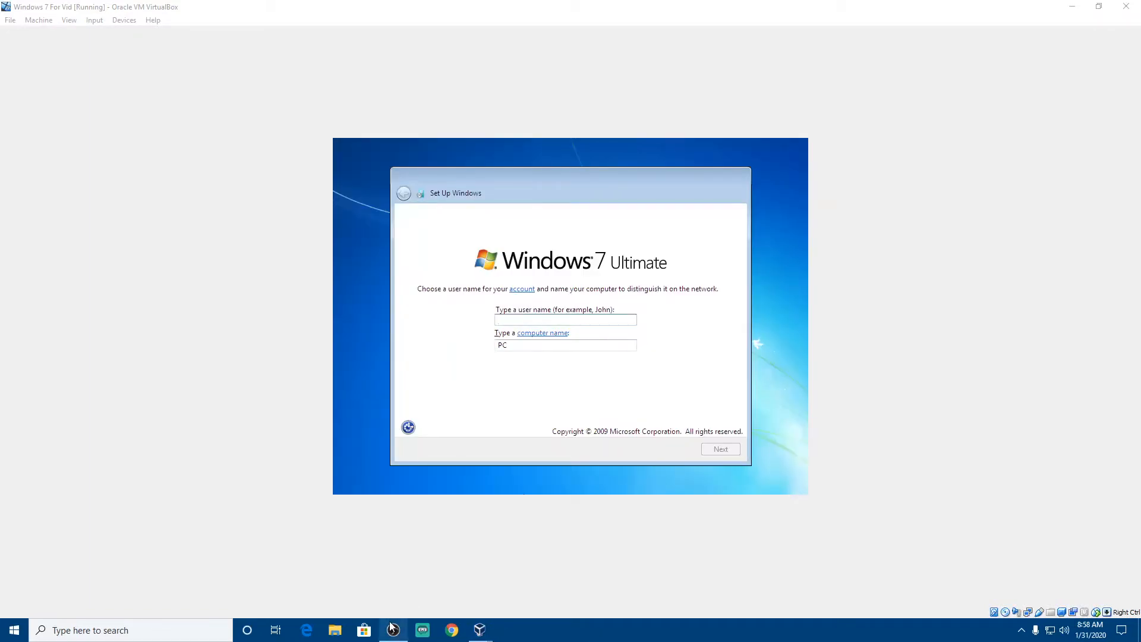
# Let the virtual machine capture the input, enter Youtub as the account's user name and continue the Windows setup
pyautogui.moveTo(393, 629)
pyautogui.click(531, 319)
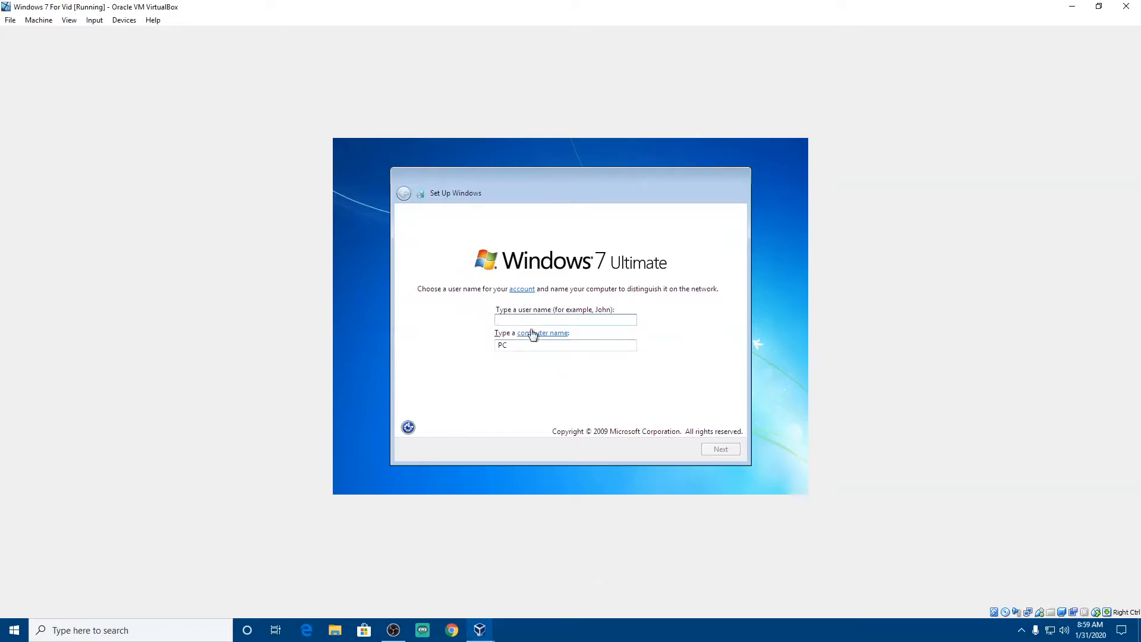
pyautogui.click(533, 334)
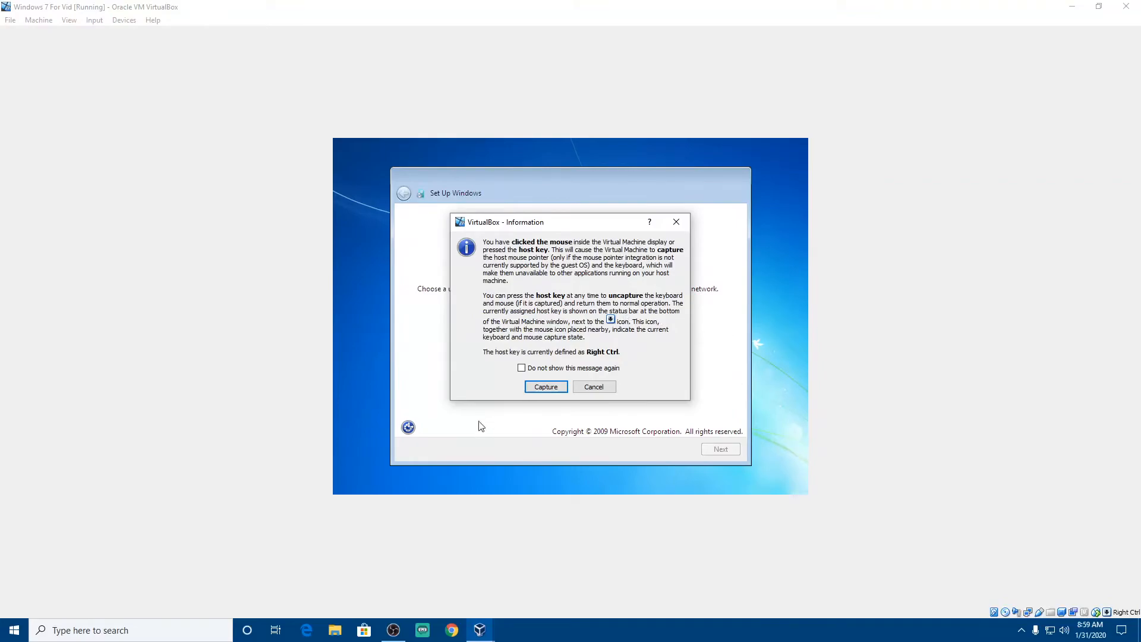
pyautogui.click(536, 381)
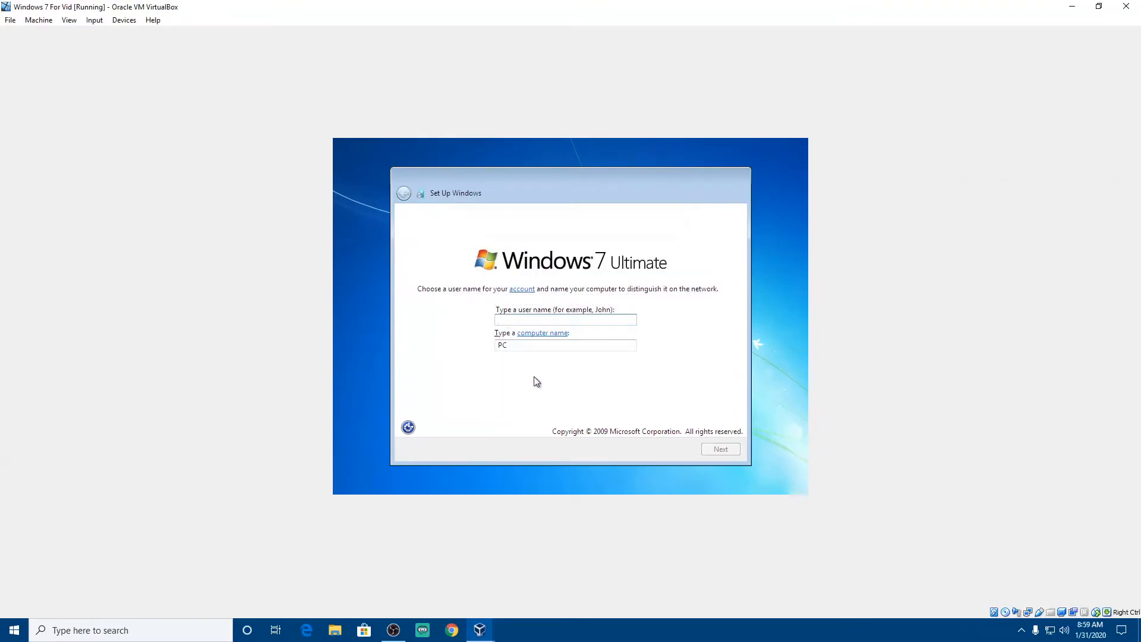
pyautogui.write('Youtub')
pyautogui.click(719, 451)
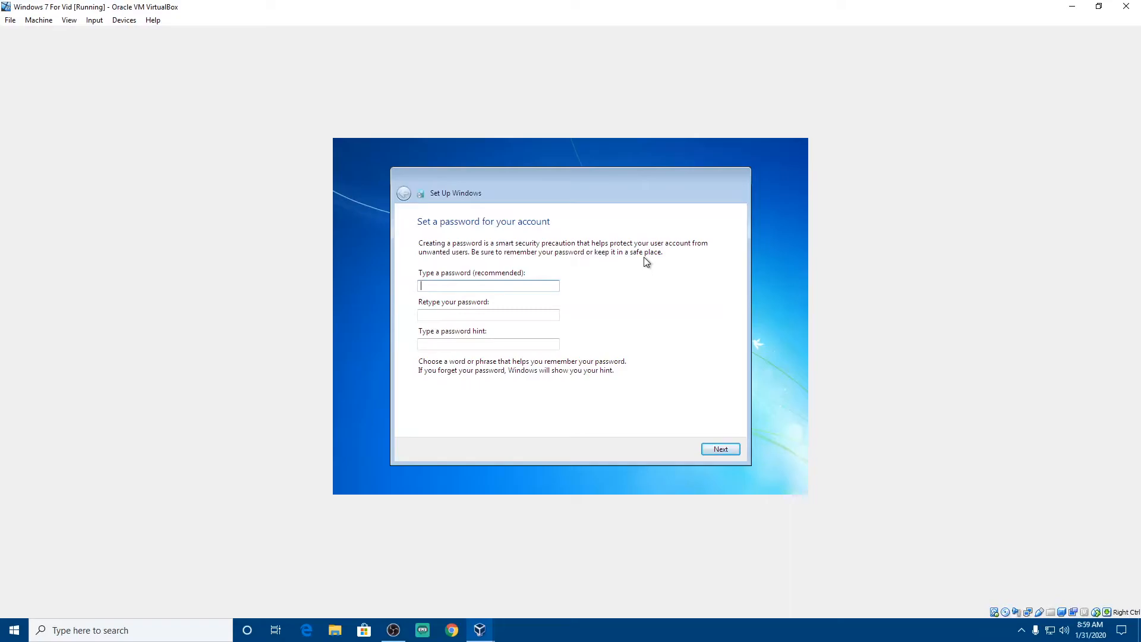
# Leave the account password and product key blank and turn off automatic activation of Windows when online
pyautogui.click(721, 450)
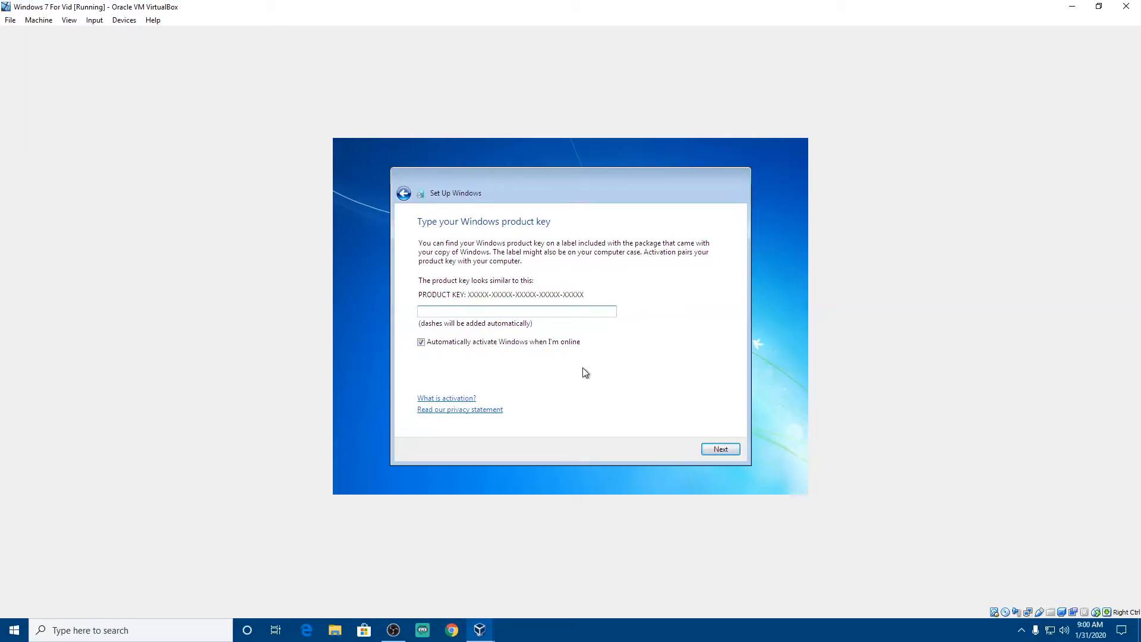
pyautogui.click(421, 342)
pyautogui.press('Return')
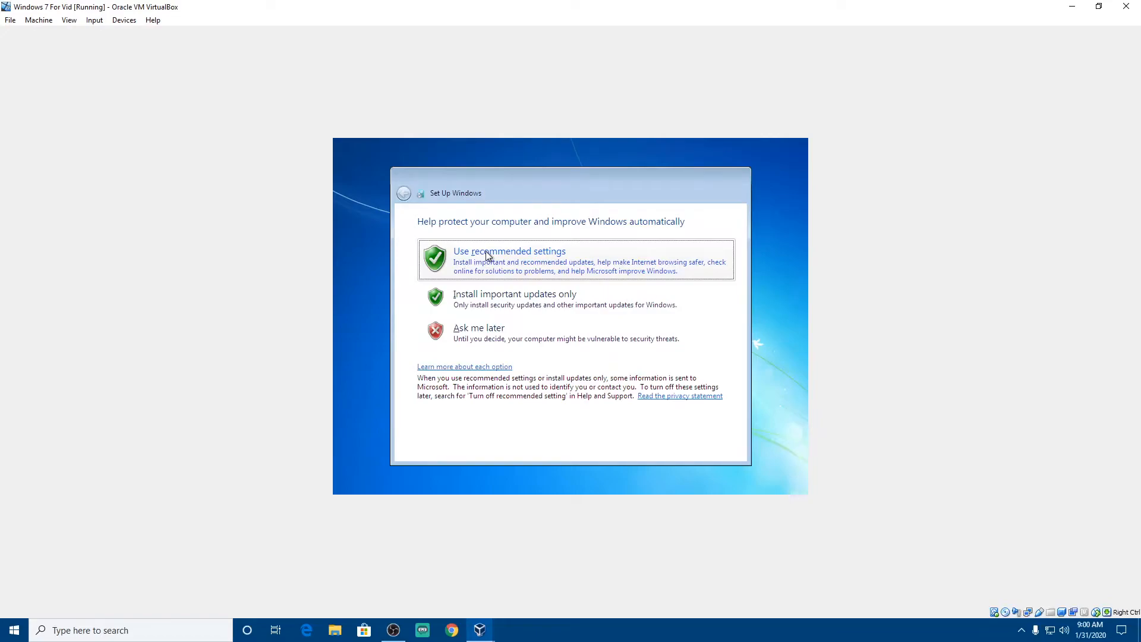
# Postpone the update choice with Ask me later, accept the preset Pacific Time date and time settings, and finish the Windows setup
pyautogui.click(491, 327)
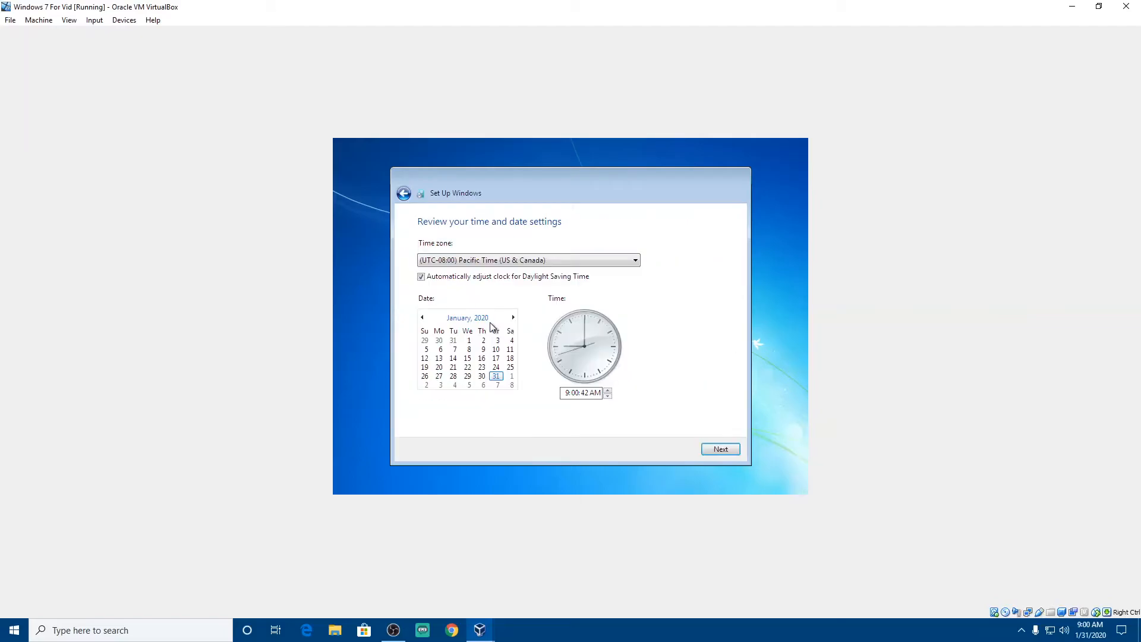
pyautogui.click(727, 454)
pyautogui.click(497, 285)
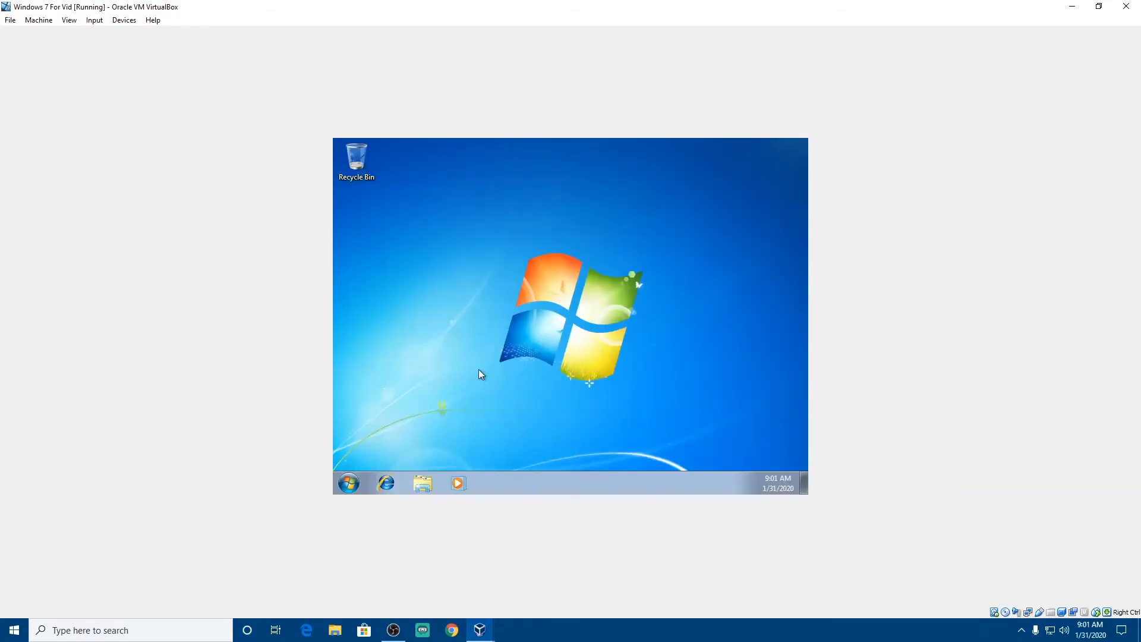
# Examine the new installation's System information in Control Panel under System and Security, including the Windows activation section, and close it
pyautogui.click(349, 482)
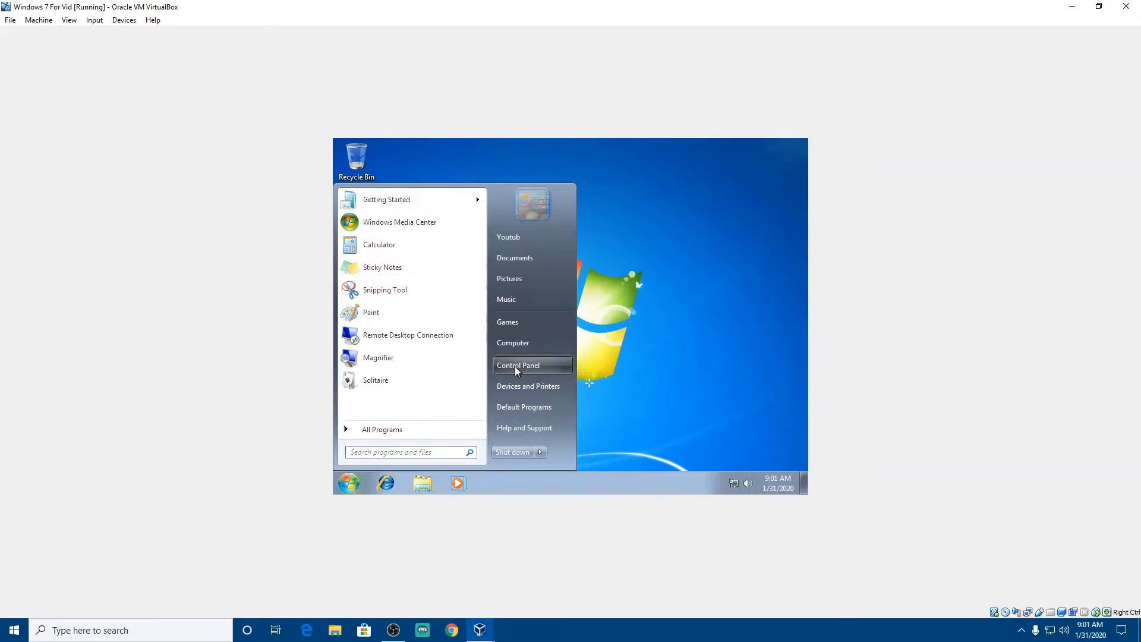
pyautogui.click(516, 366)
pyautogui.click(447, 224)
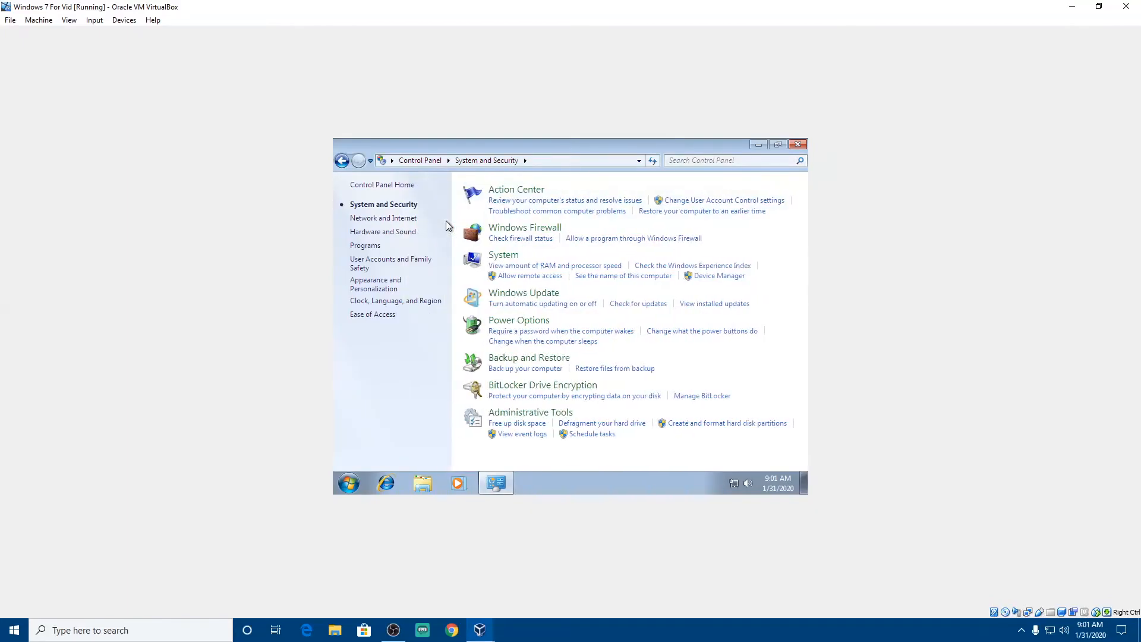
pyautogui.click(503, 255)
pyautogui.scroll(-2, 596, 371)
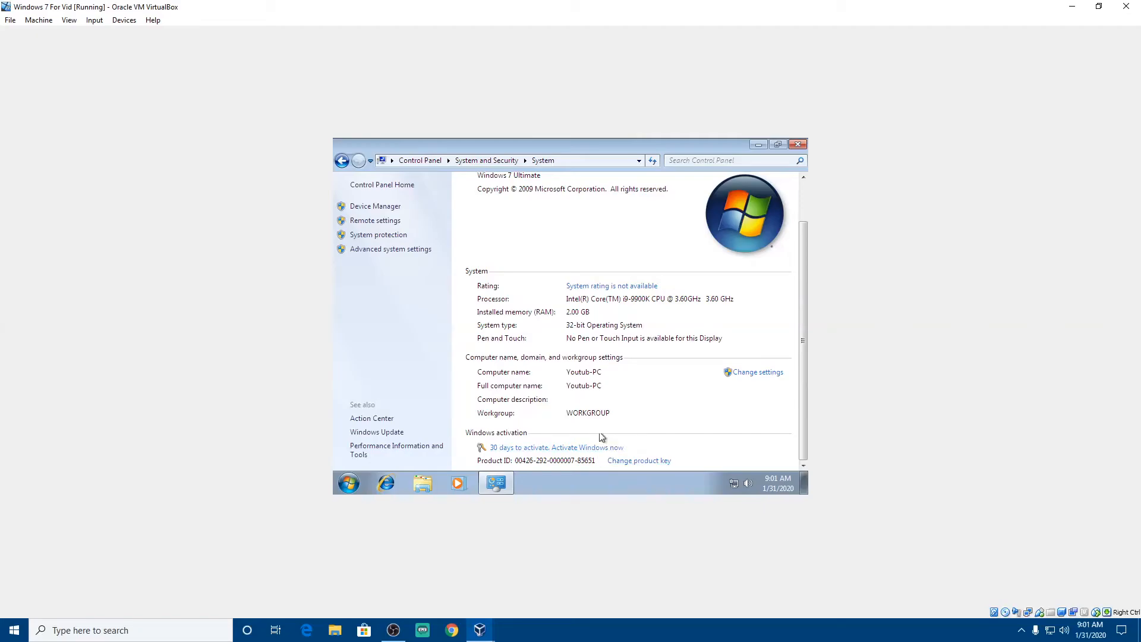
pyautogui.click(798, 146)
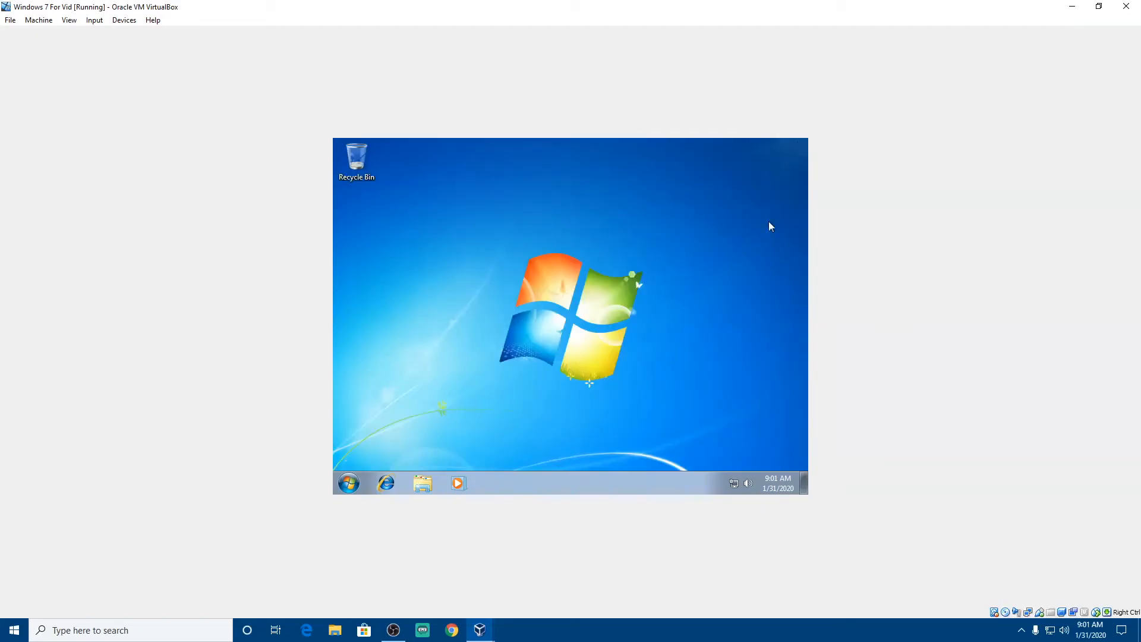
# Remove the Windows 7 installation ISO from the virtual optical drive and insert VBoxGuestAdditions.iso instead
pyautogui.rightClick(1007, 612)
pyautogui.click(656, 418)
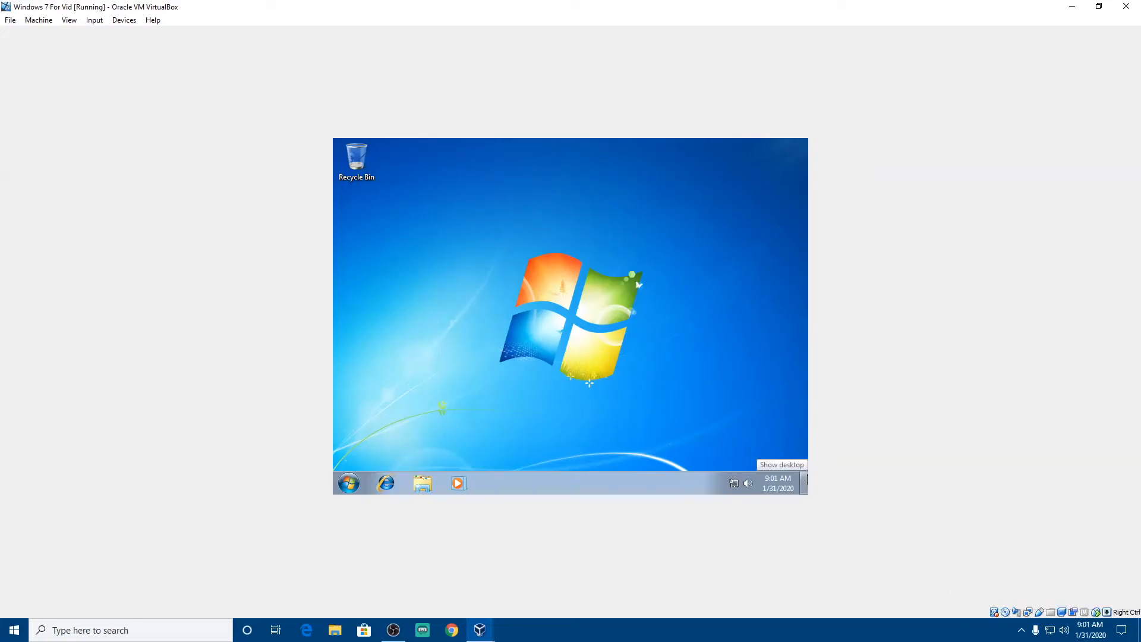
pyautogui.rightClick(1005, 612)
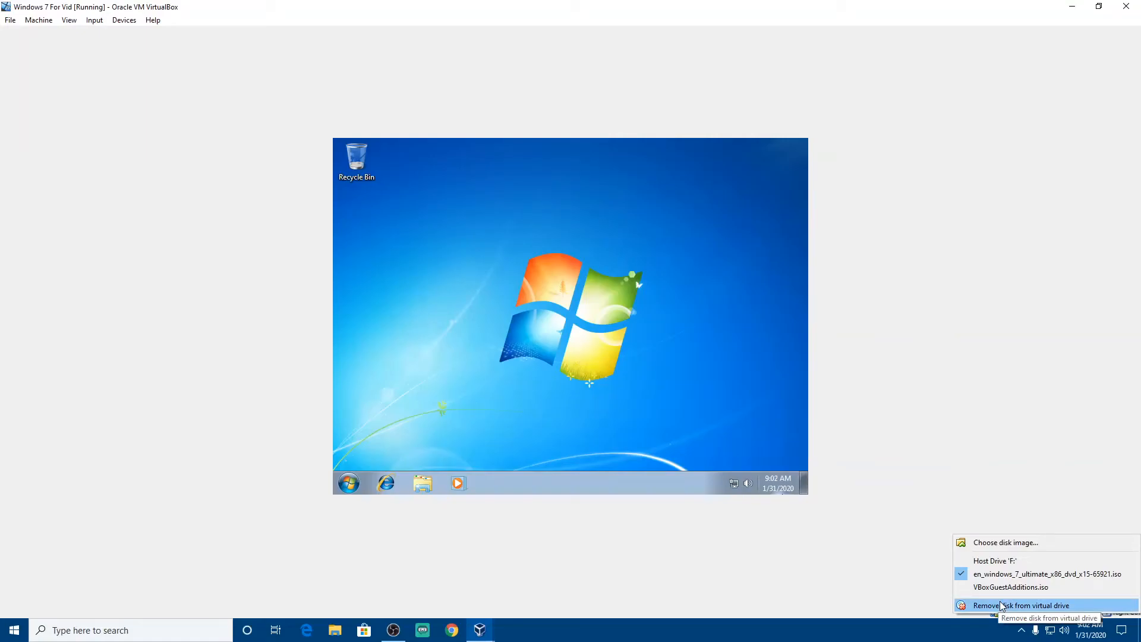
pyautogui.click(1002, 606)
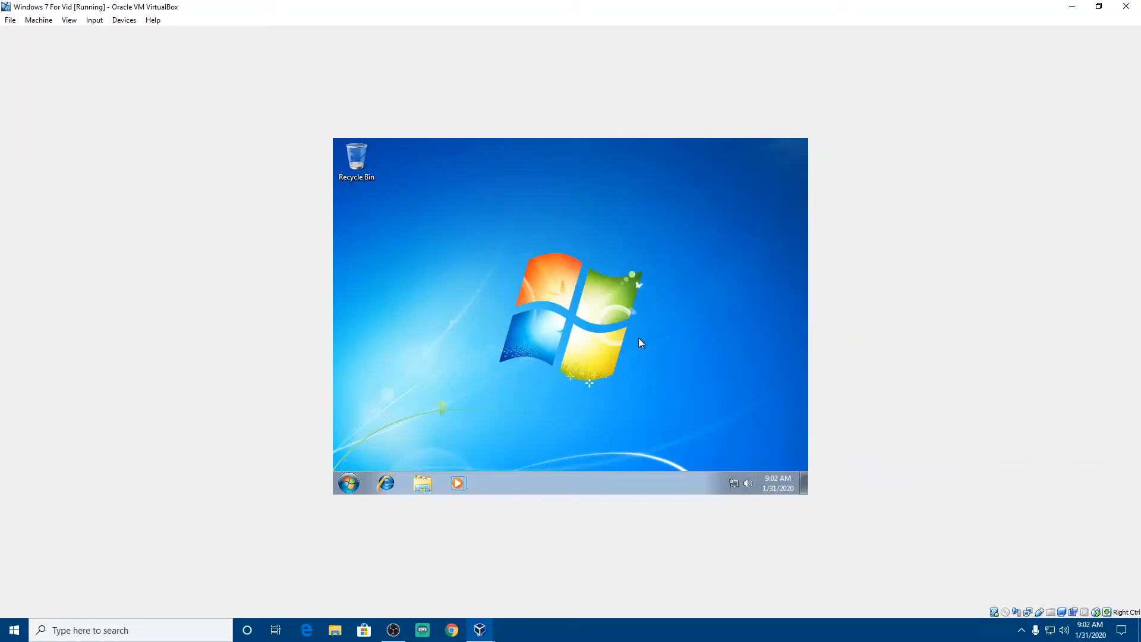
pyautogui.click(1009, 613)
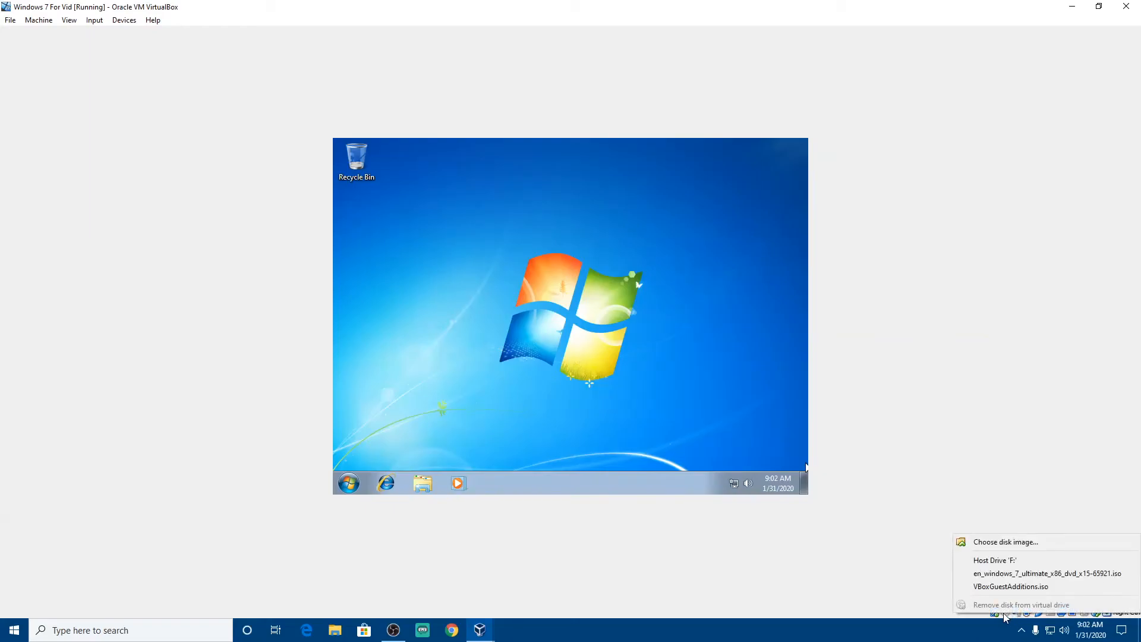
pyautogui.click(996, 587)
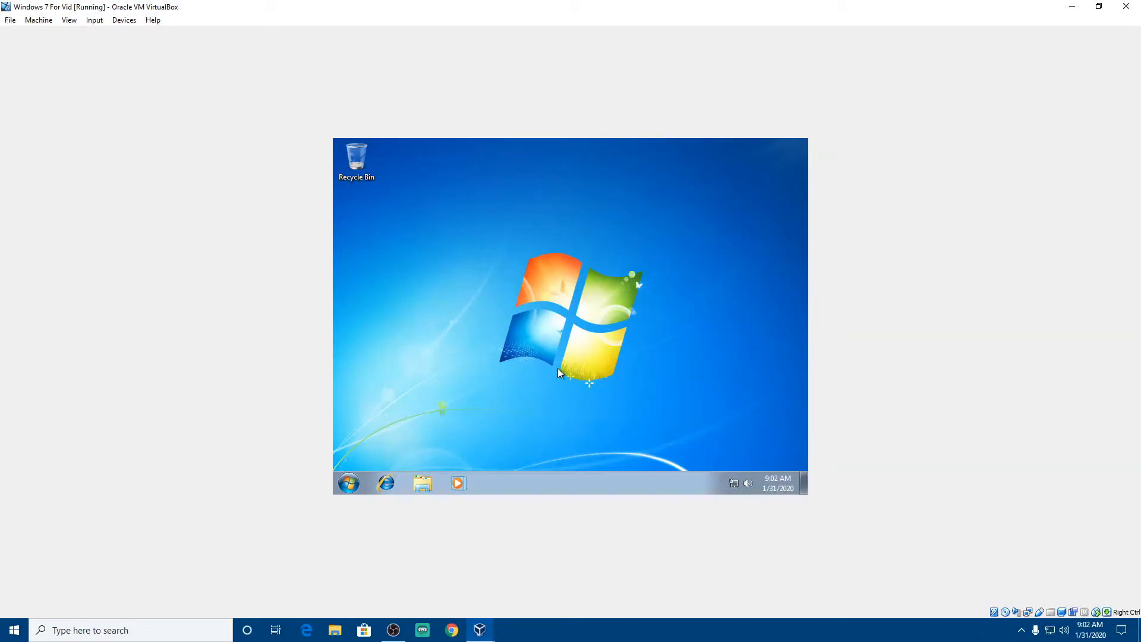
# Look through the Desktop and Downloads folders in the virtual machine's file explorer and close it
pyautogui.click(427, 484)
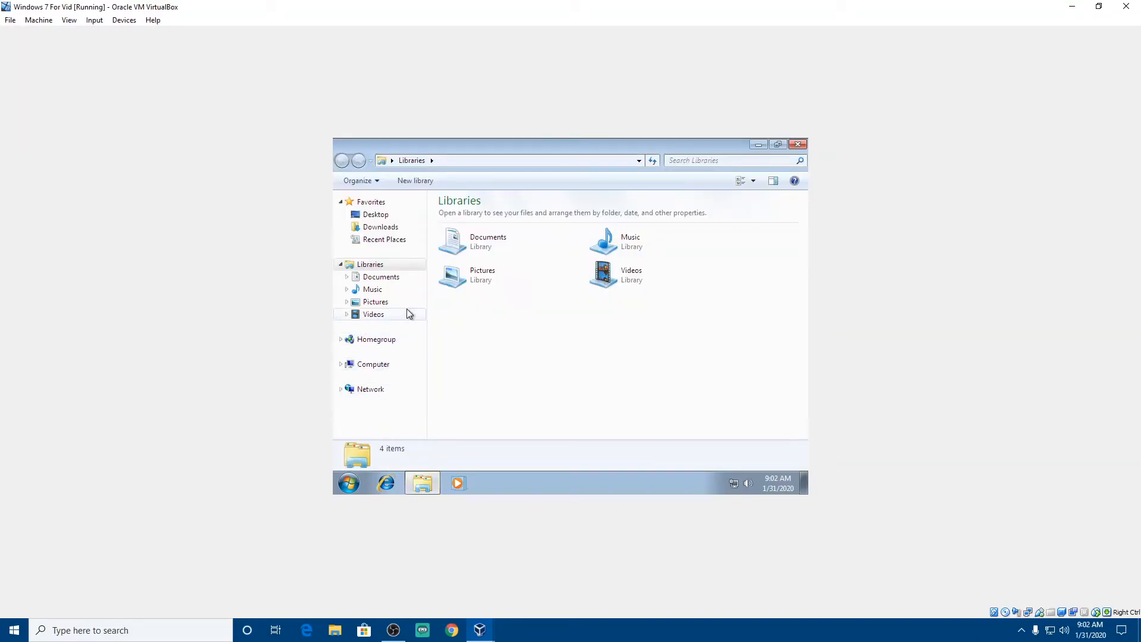
pyautogui.click(382, 218)
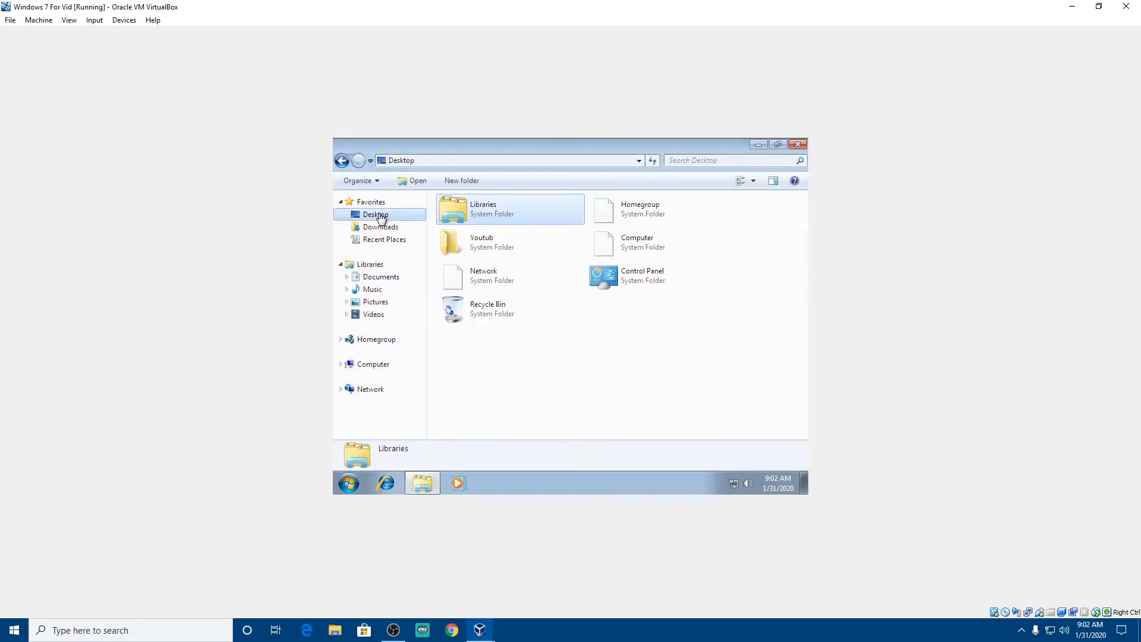
pyautogui.click(384, 227)
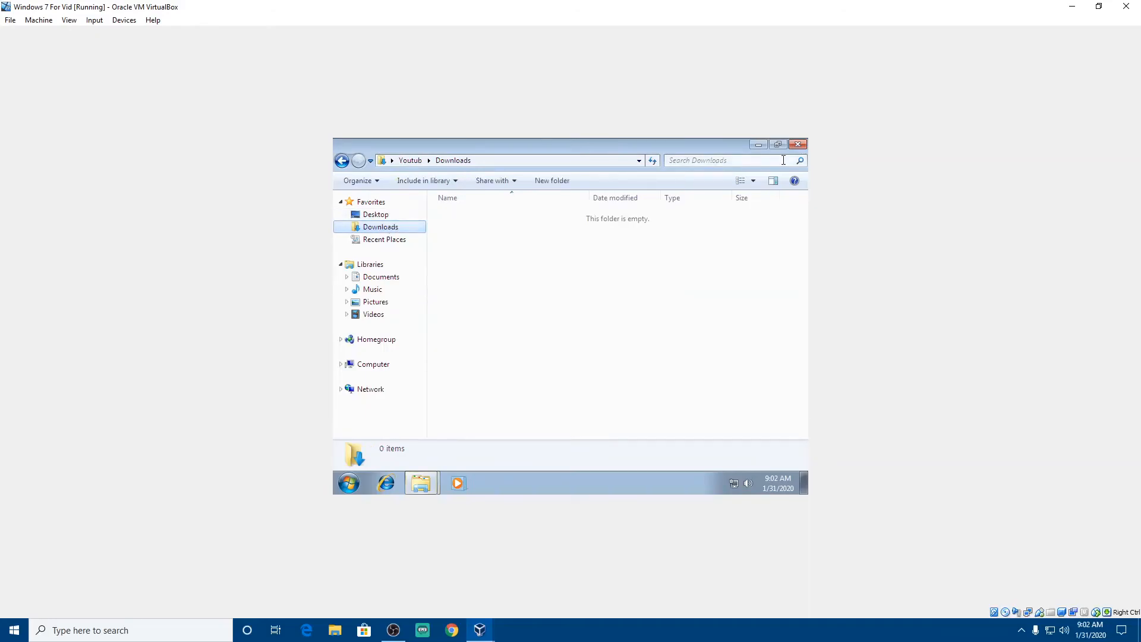
pyautogui.click(797, 144)
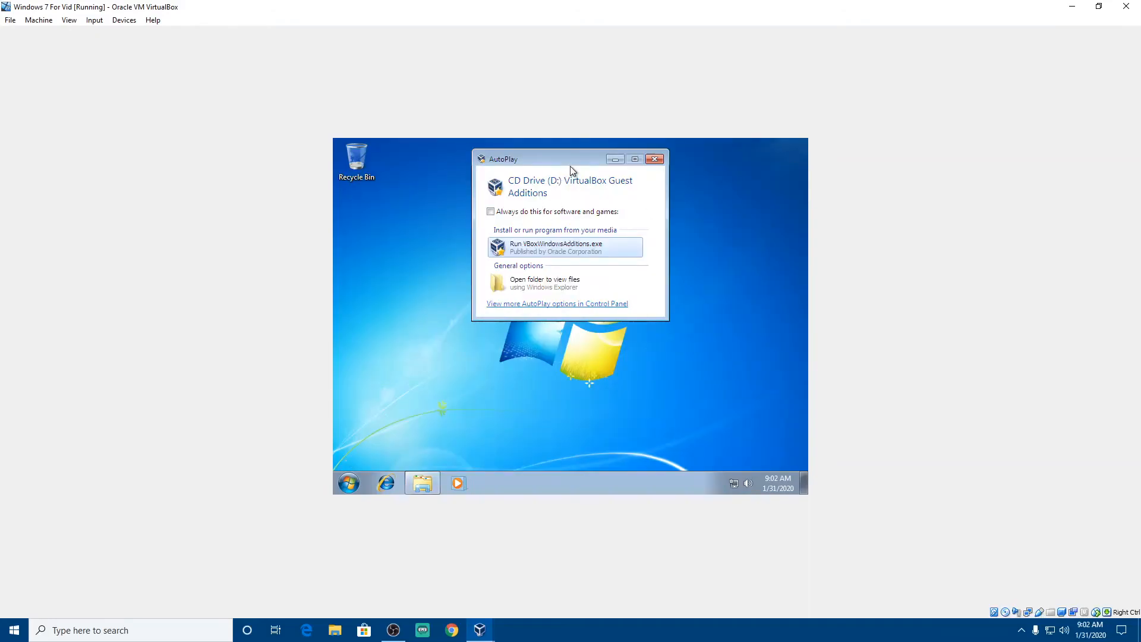
# Run VBoxWindowsAdditions.exe from the Guest Additions disc without making it the permanent choice, and allow it to make changes
pyautogui.click(491, 211)
pyautogui.click(501, 213)
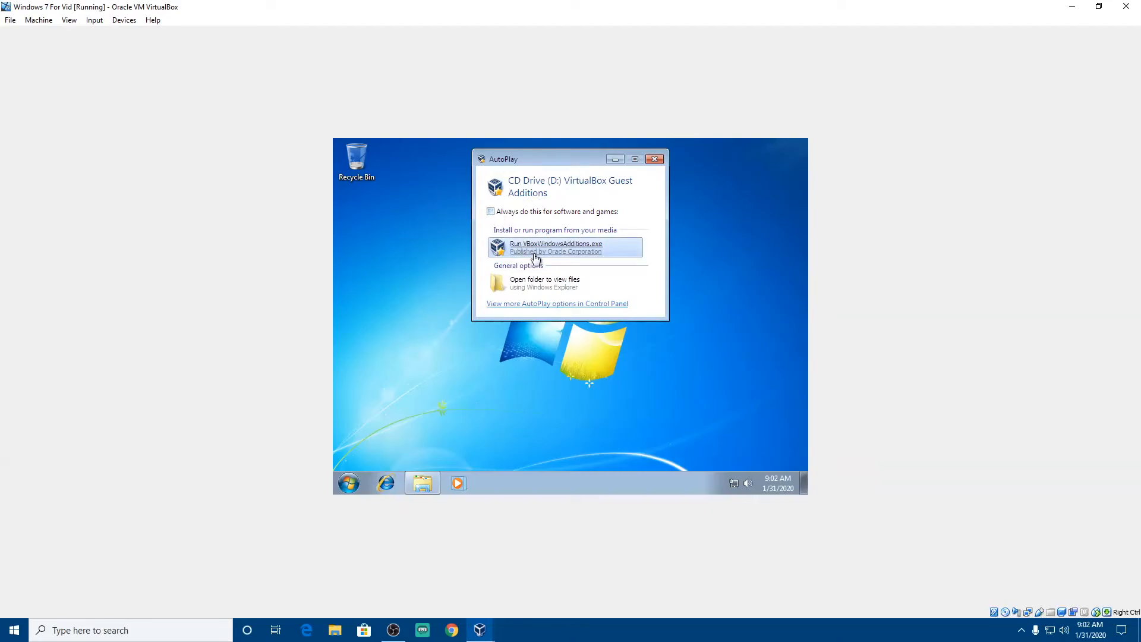
pyautogui.click(539, 252)
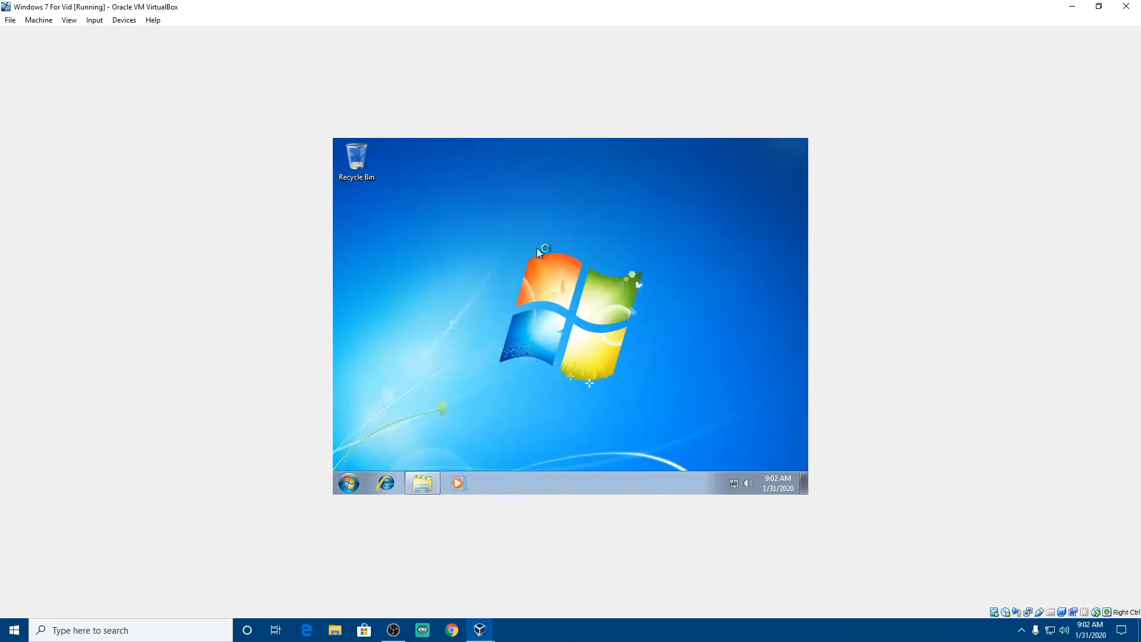
pyautogui.click(635, 320)
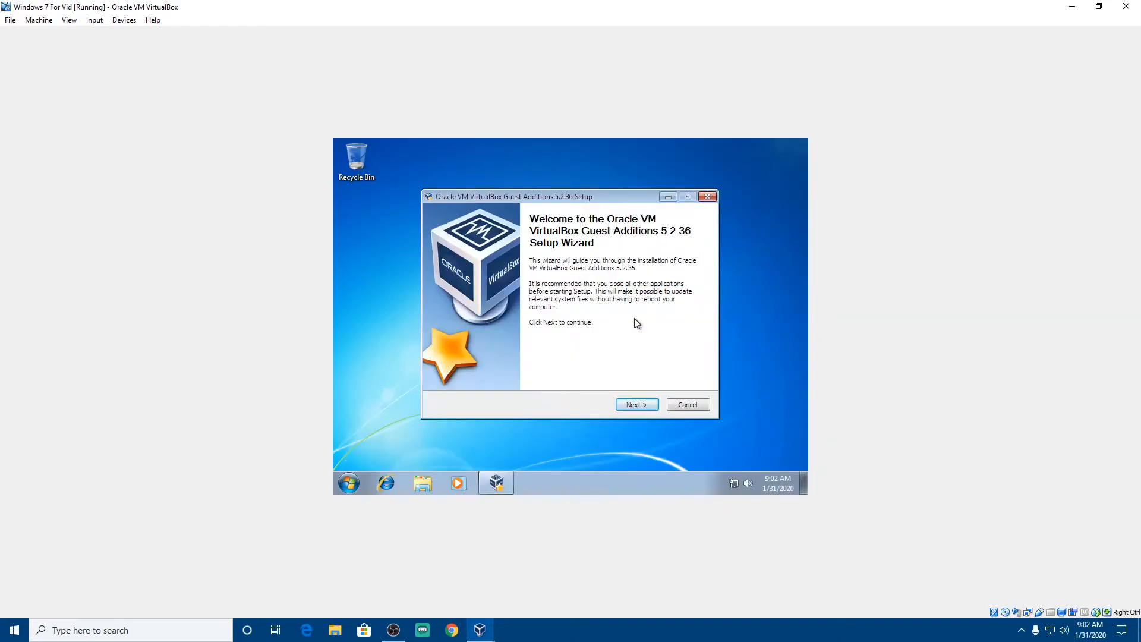
# Install Guest Additions 5.2.36 in the default folder with the preset components and accept the Oracle Corporation device software
pyautogui.click(636, 405)
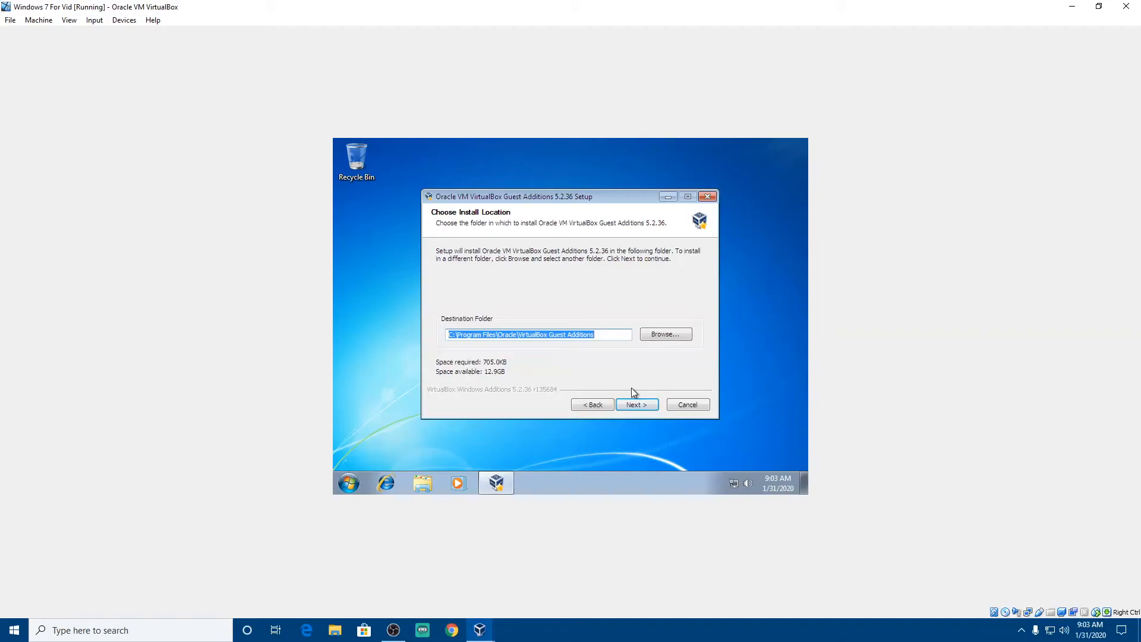
pyautogui.click(609, 334)
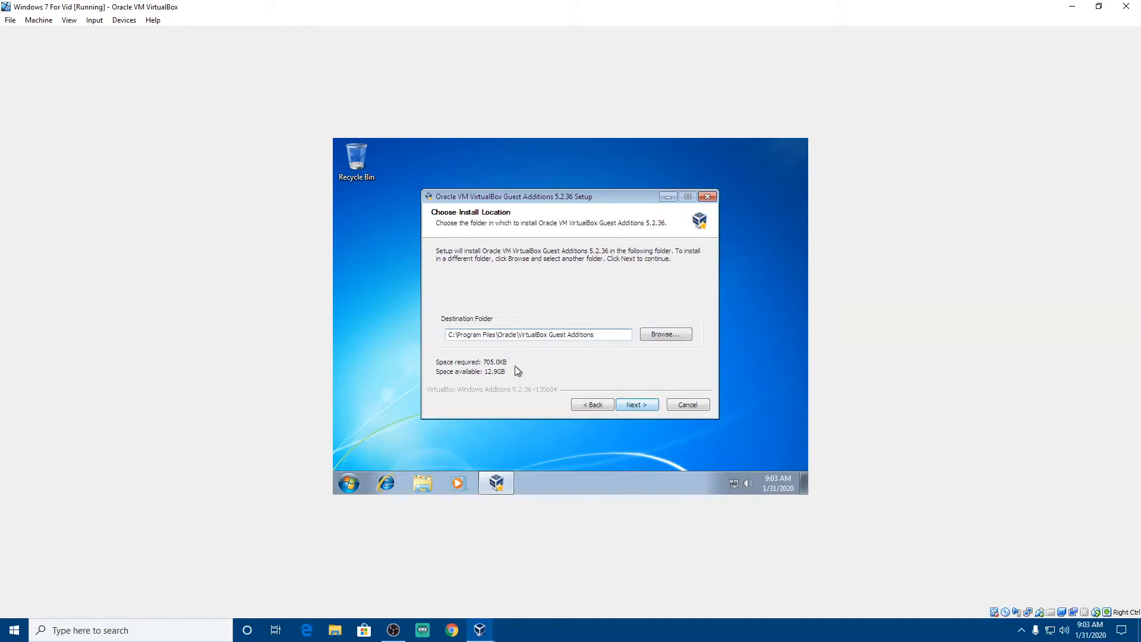
pyautogui.click(637, 405)
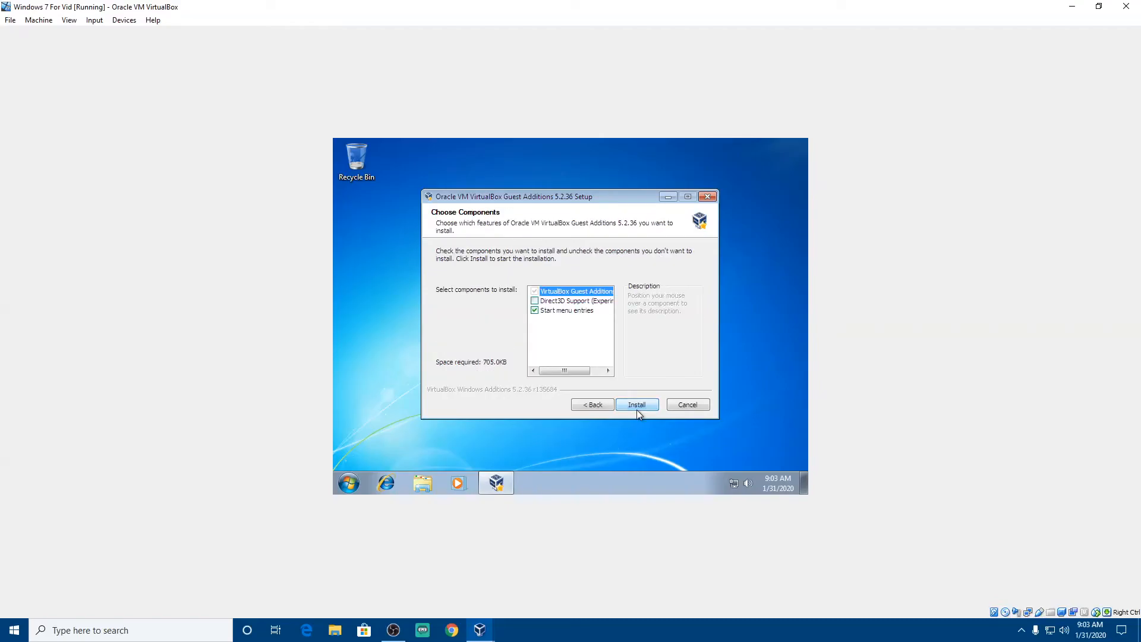
pyautogui.click(637, 409)
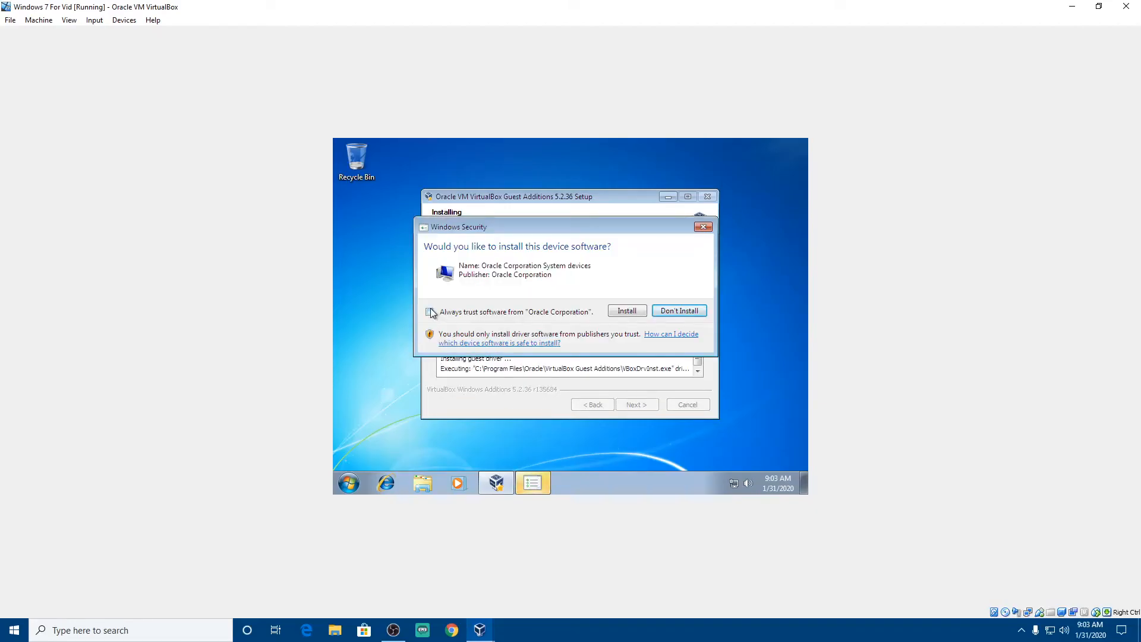
pyautogui.click(639, 313)
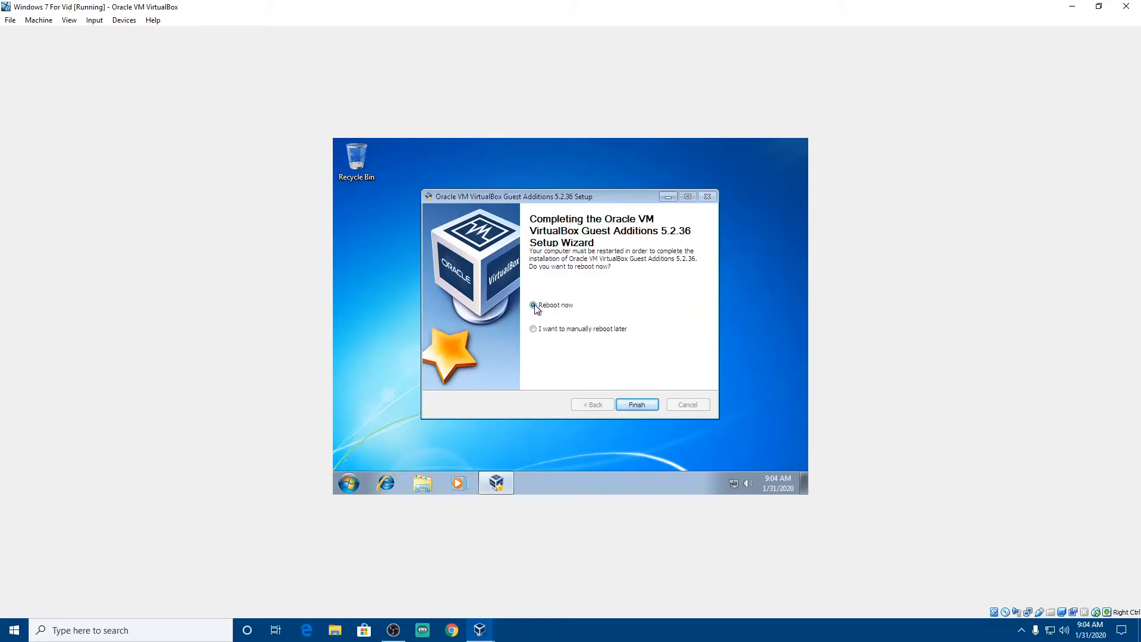
# Finish the Guest Additions setup with the Reboot now option to restart the virtual machine
pyautogui.click(533, 329)
pyautogui.click(534, 306)
pyautogui.click(632, 404)
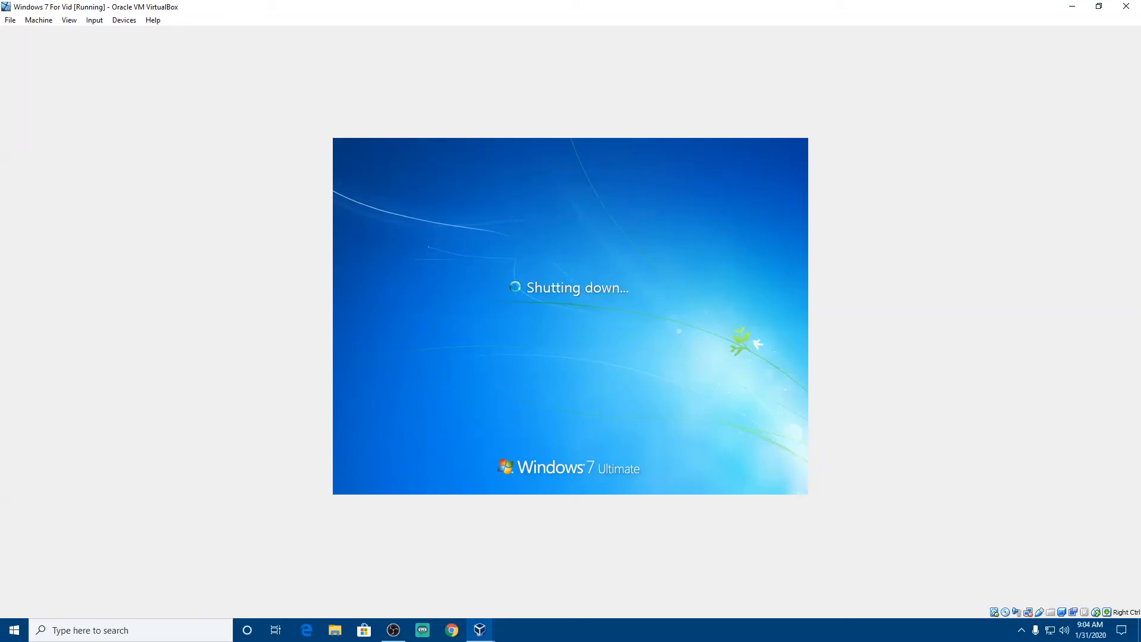
# Return to the virtual machine window while Windows restarts and let it capture the mouse and keyboard
pyautogui.click(633, 403)
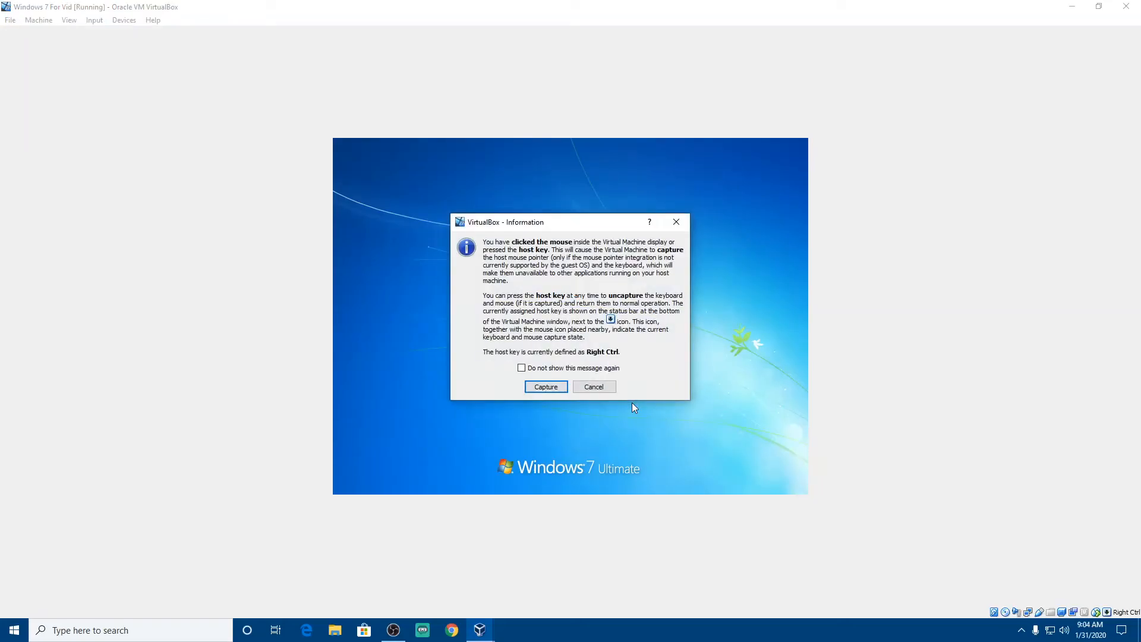
pyautogui.click(599, 388)
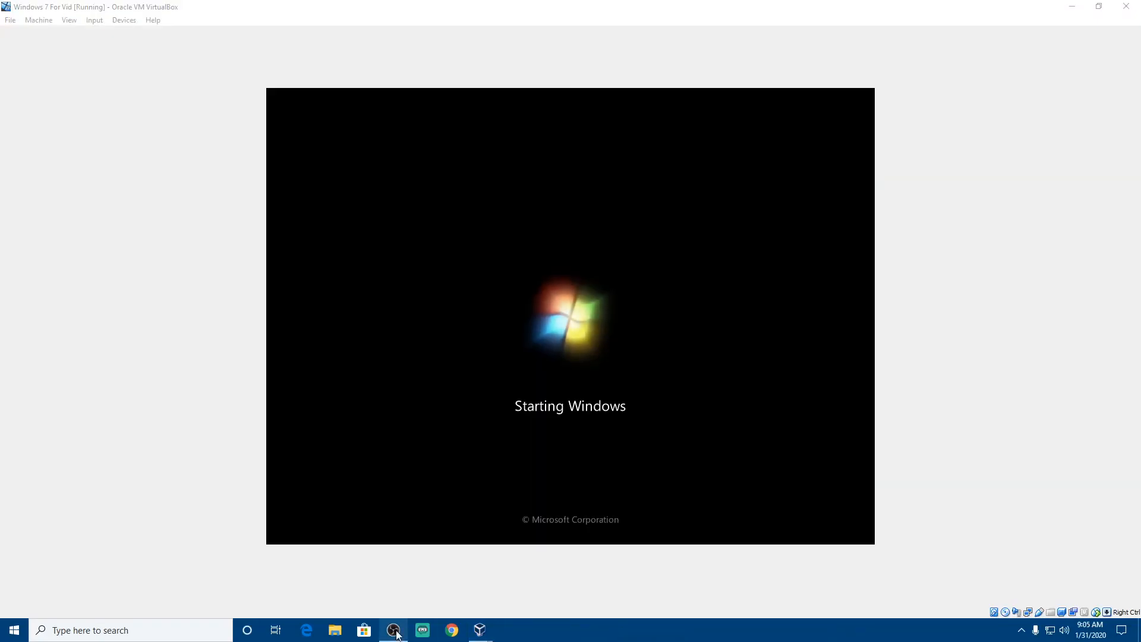
pyautogui.moveTo(393, 630)
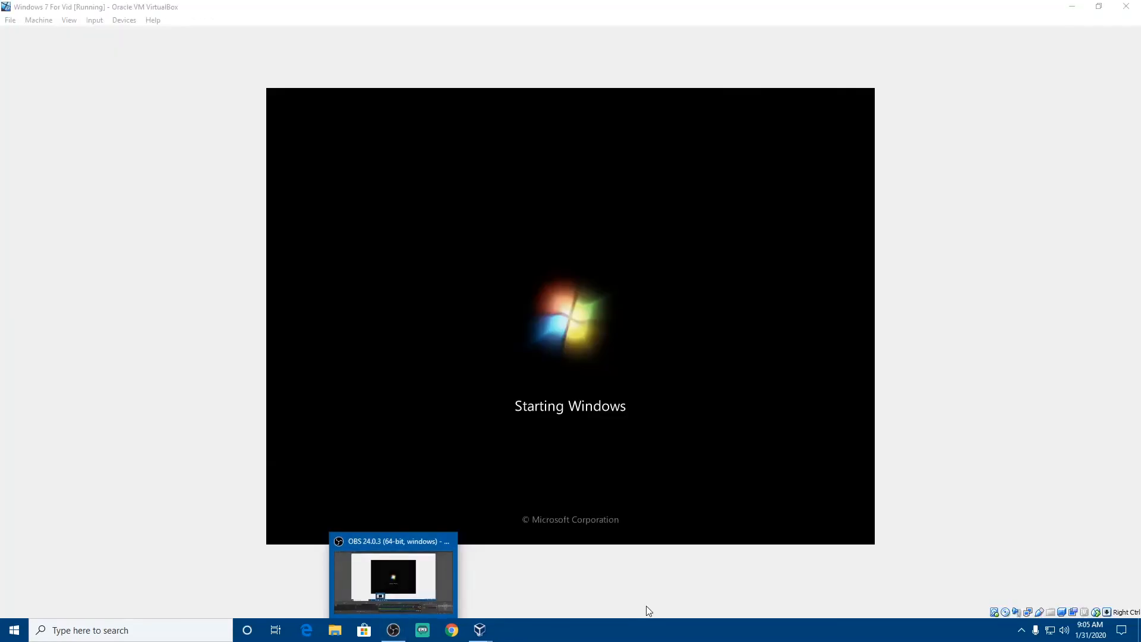
pyautogui.click(647, 605)
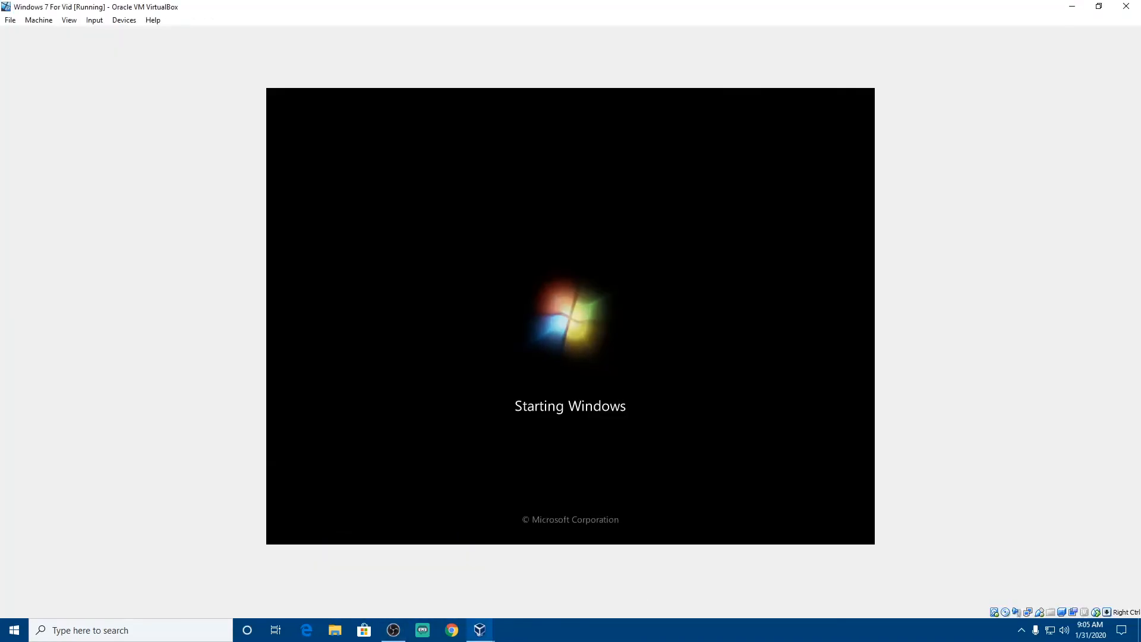
pyautogui.click(679, 426)
pyautogui.click(554, 387)
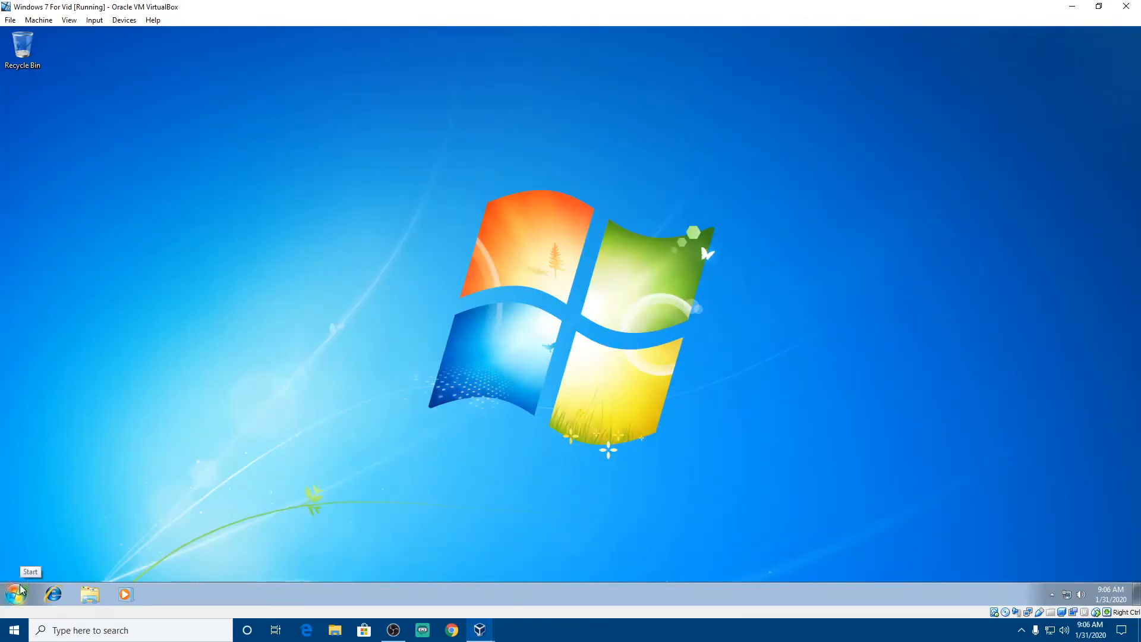
pyautogui.click(3, 595)
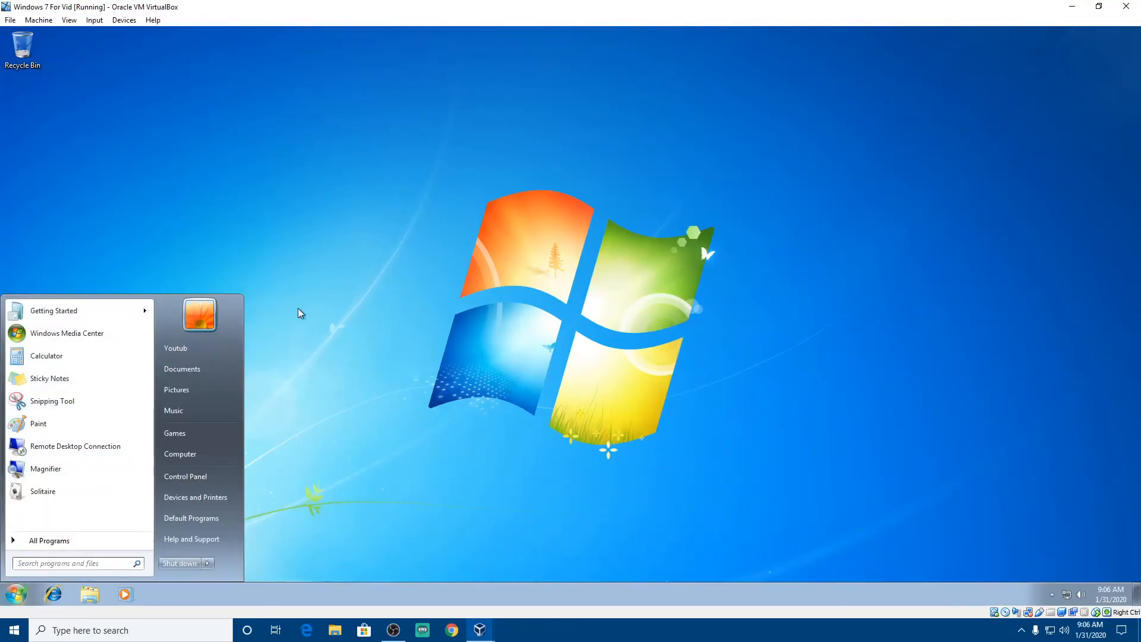
pyautogui.click(606, 448)
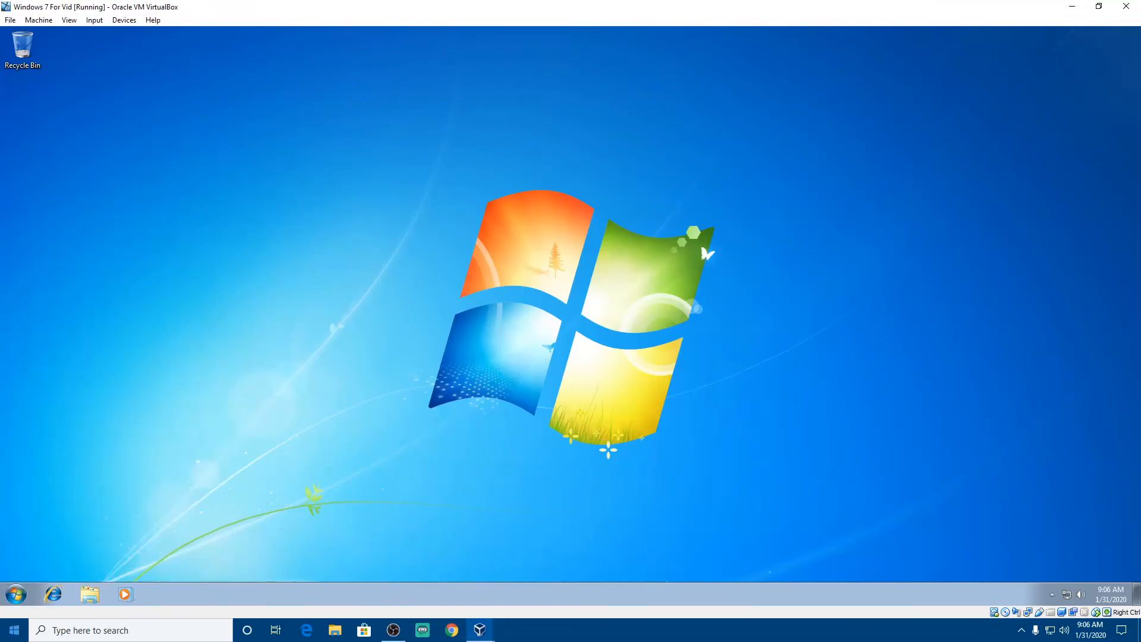
pyautogui.click(16, 594)
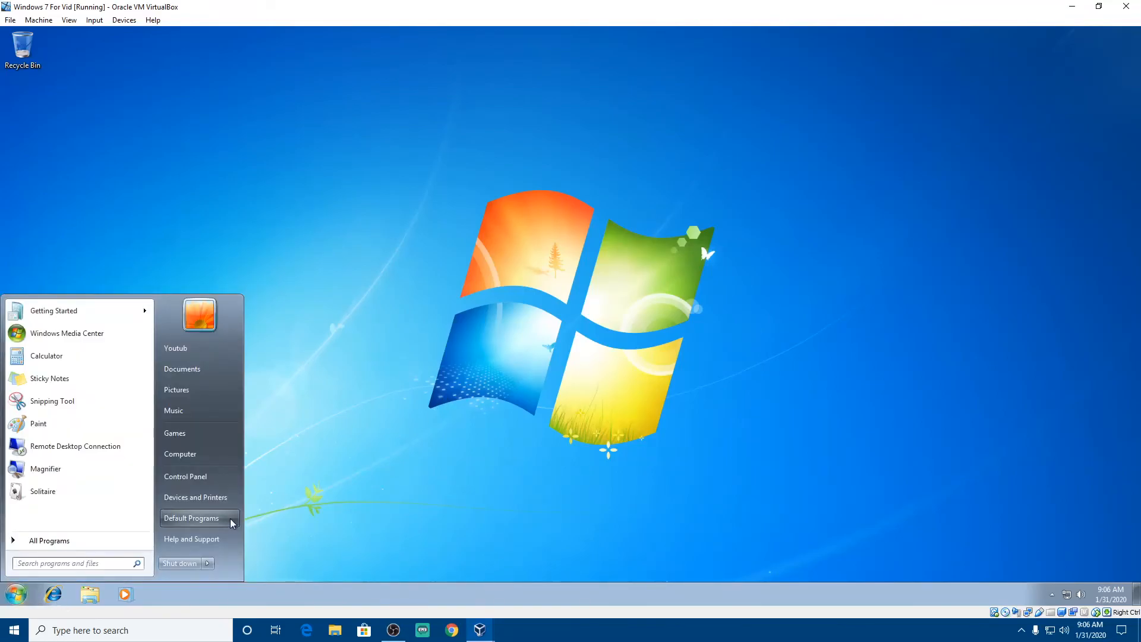
pyautogui.click(16, 594)
pyautogui.click(14, 595)
pyautogui.click(16, 595)
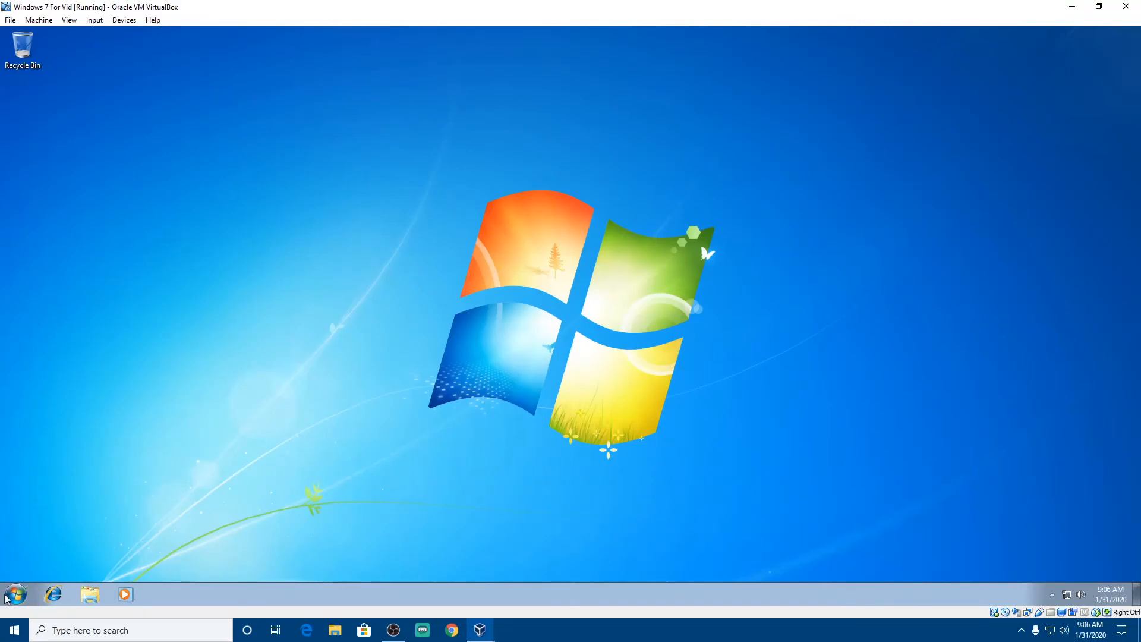
pyautogui.click(16, 594)
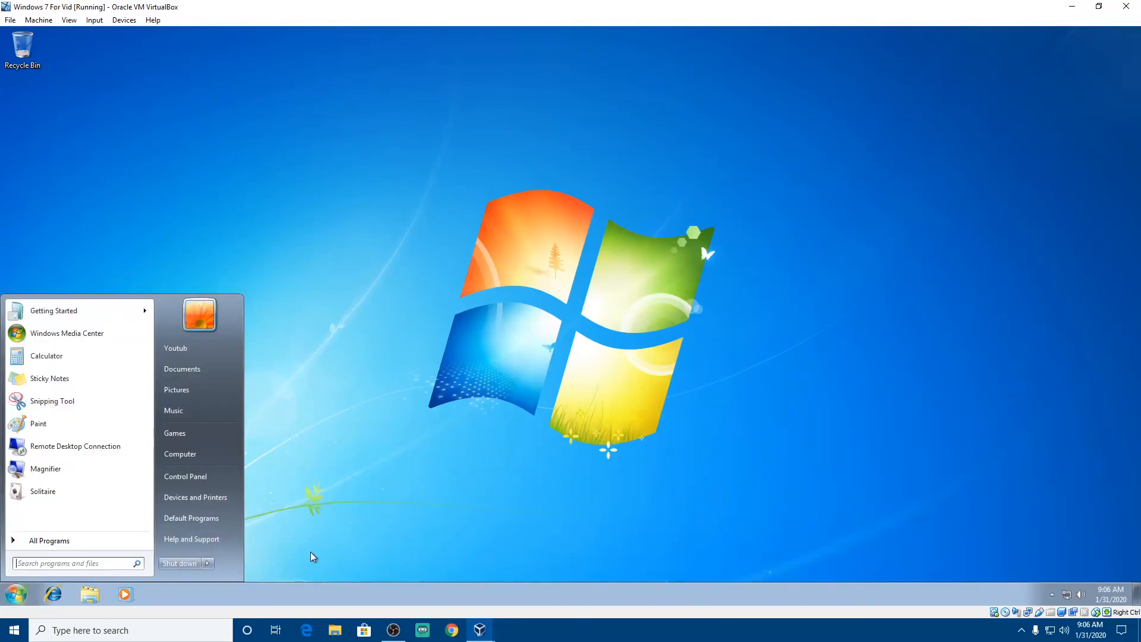
pyautogui.click(326, 521)
pyautogui.click(34, 596)
pyautogui.click(331, 516)
pyautogui.click(14, 599)
pyautogui.click(365, 488)
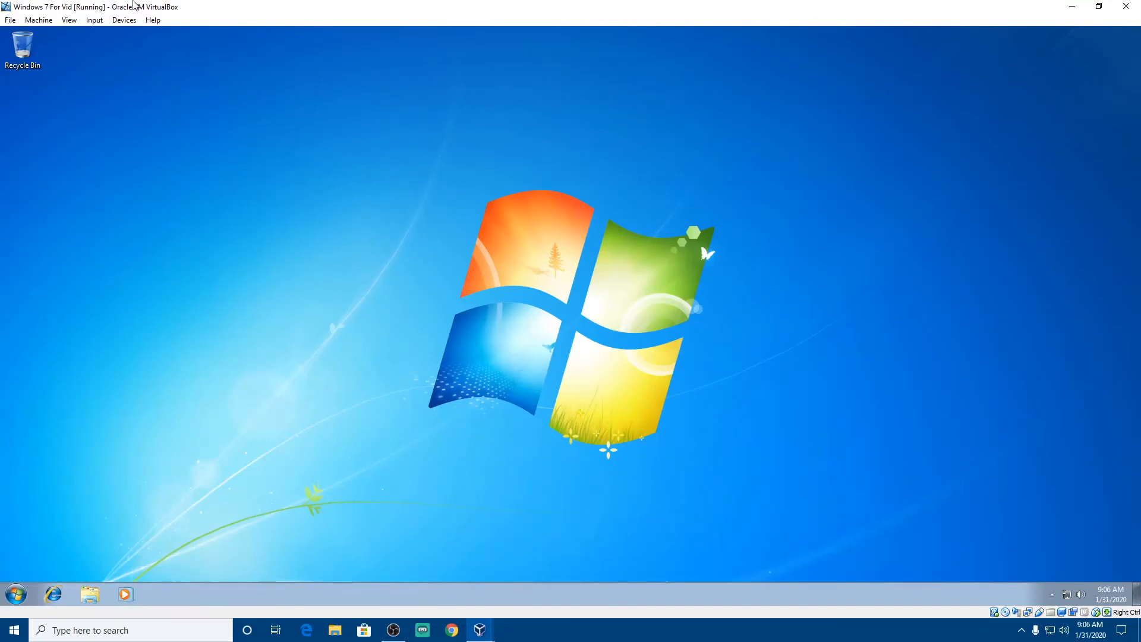
# Remove the Guest Additions disc from the virtual drive and switch the virtual machine to full-screen mode
pyautogui.rightClick(1005, 614)
pyautogui.click(1008, 607)
pyautogui.click(80, 22)
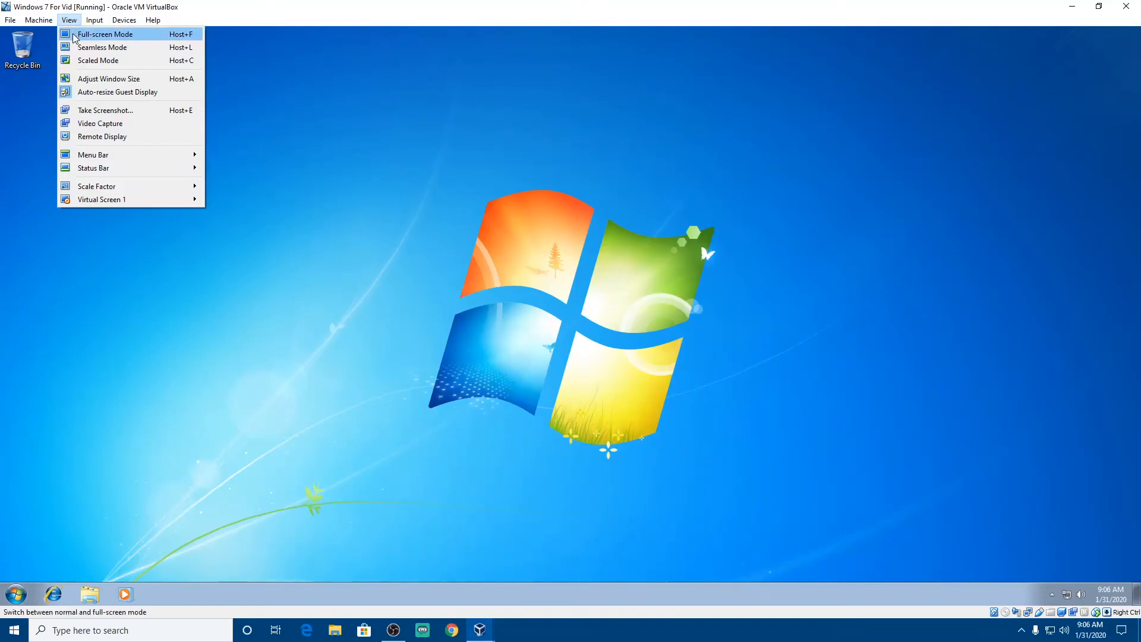
pyautogui.click(75, 34)
pyautogui.press('Return')
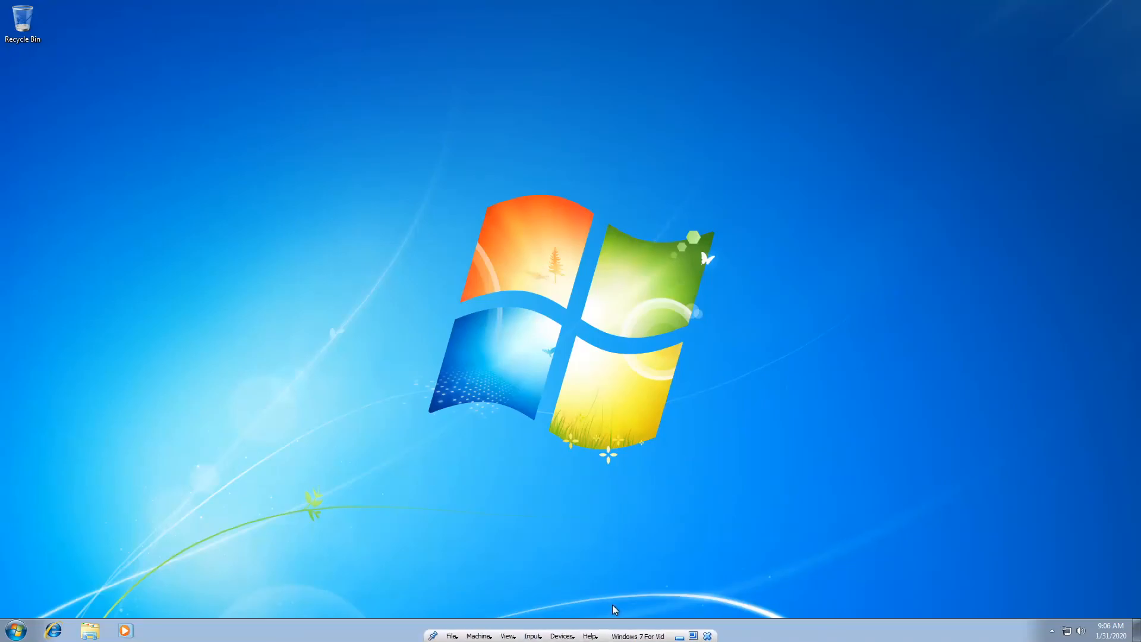
# Return the virtual machine from full-screen to windowed mode and shut down its Windows 7 guest system
pyautogui.moveTo(613, 641)
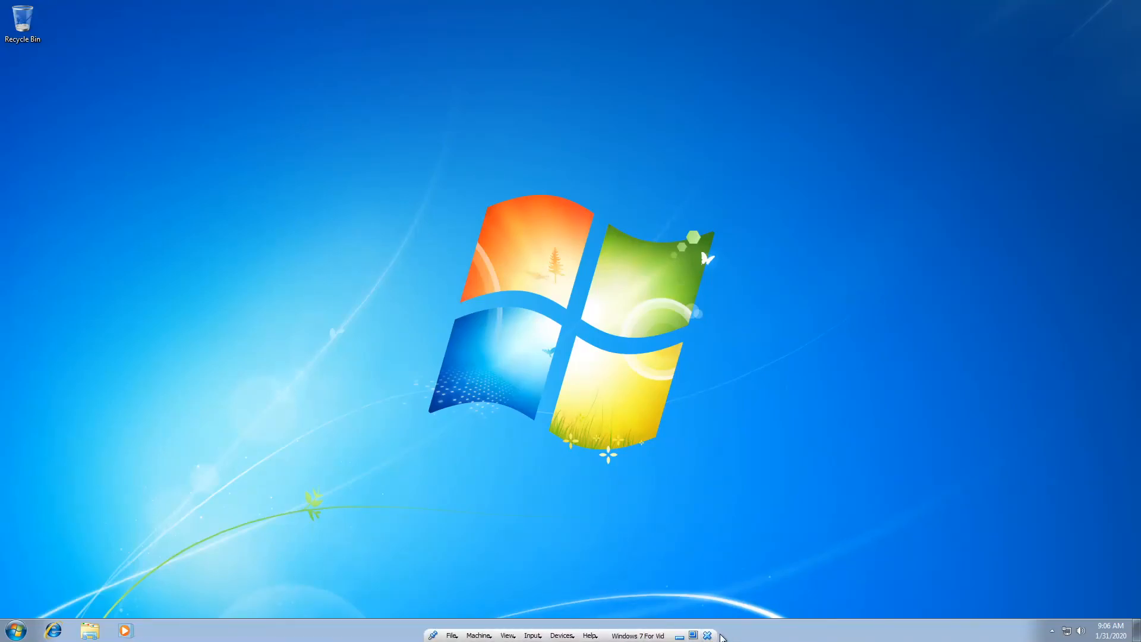
pyautogui.click(696, 634)
pyautogui.click(94, 20)
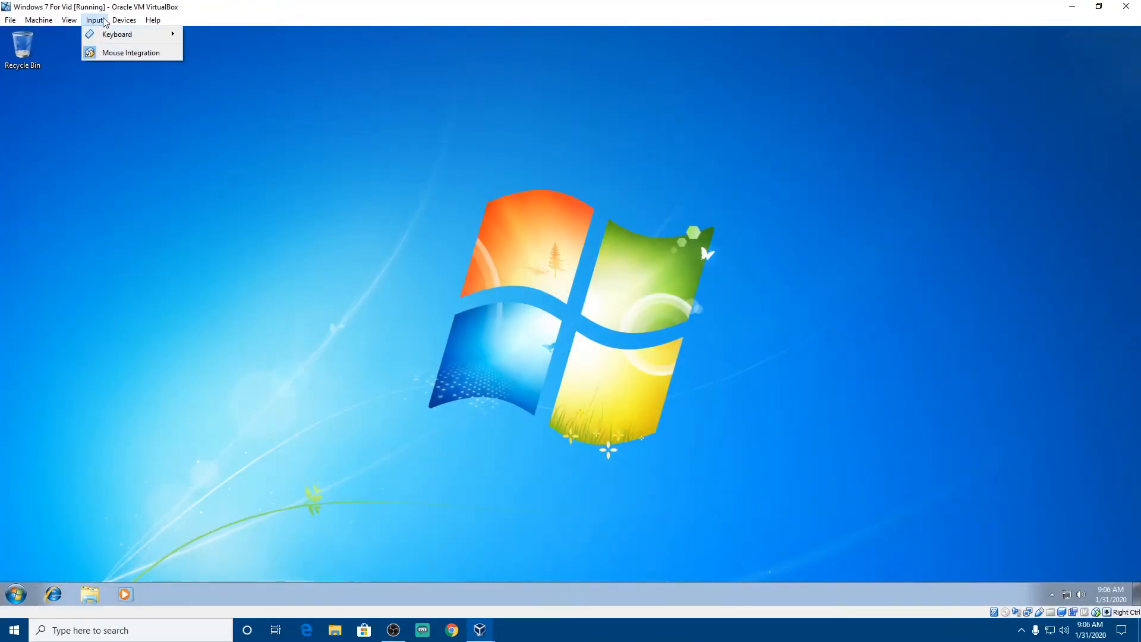
pyautogui.moveTo(69, 20)
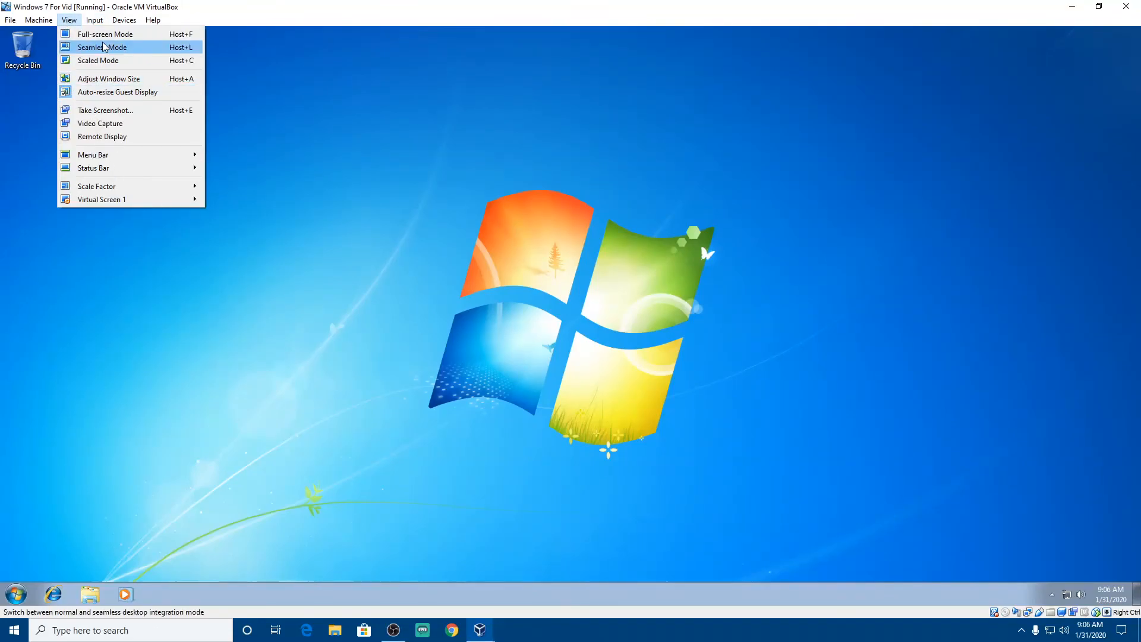
pyautogui.moveTo(24, 20)
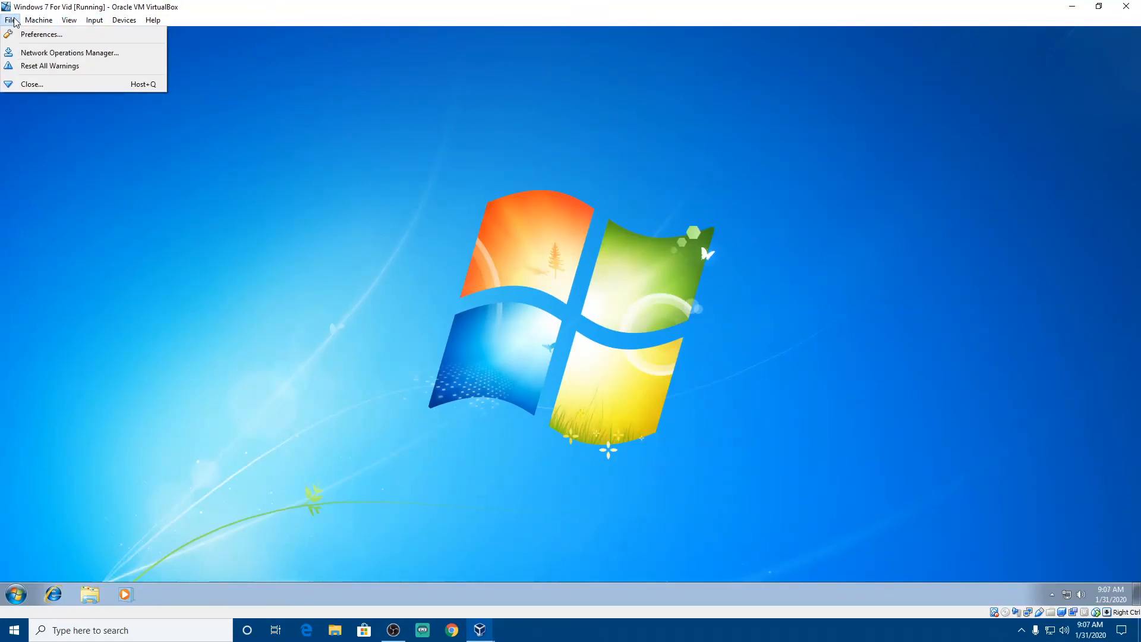
pyautogui.click(159, 359)
pyautogui.click(10, 595)
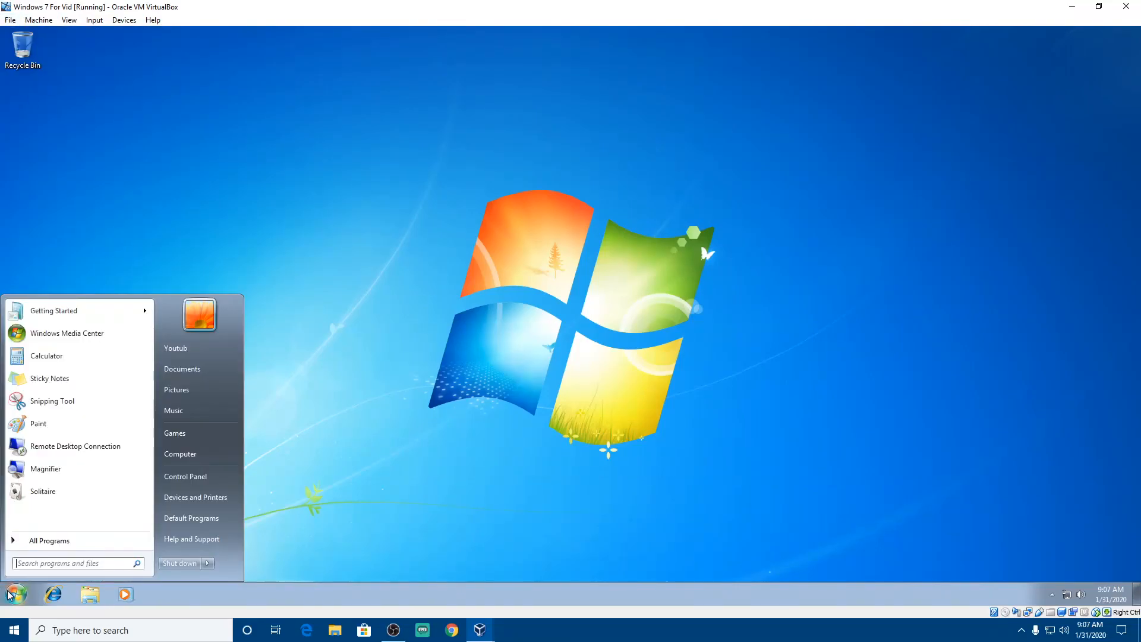
pyautogui.click(180, 563)
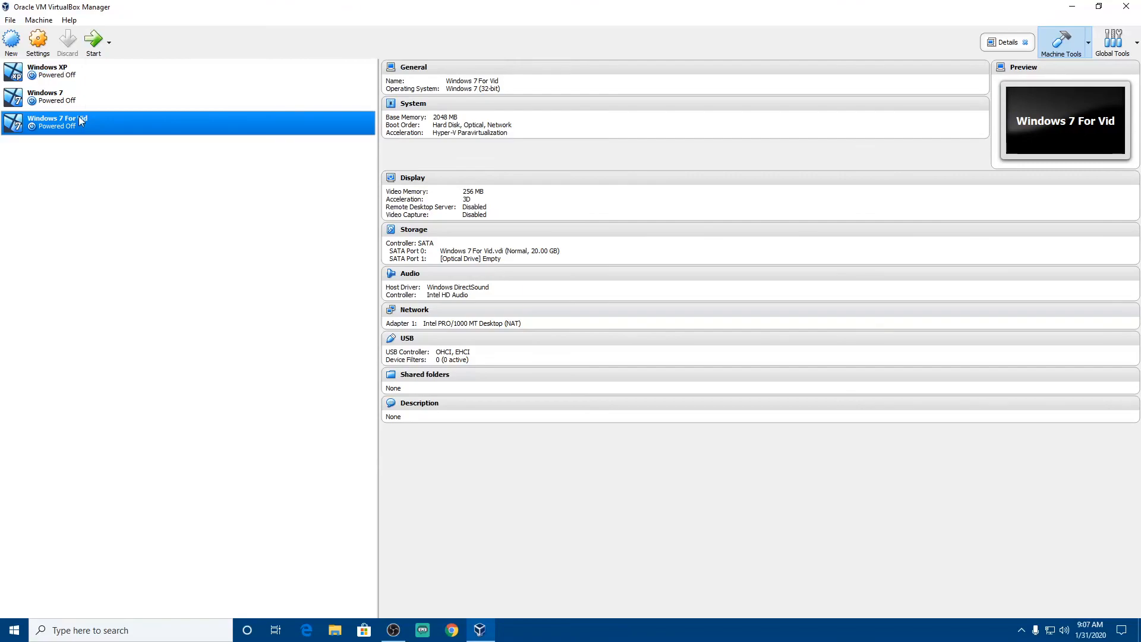
# Review the System, Display and Storage settings of the Windows 7 For Vid machine and close them without saving changes
pyautogui.rightClick(78, 117)
pyautogui.click(256, 420)
pyautogui.click(39, 41)
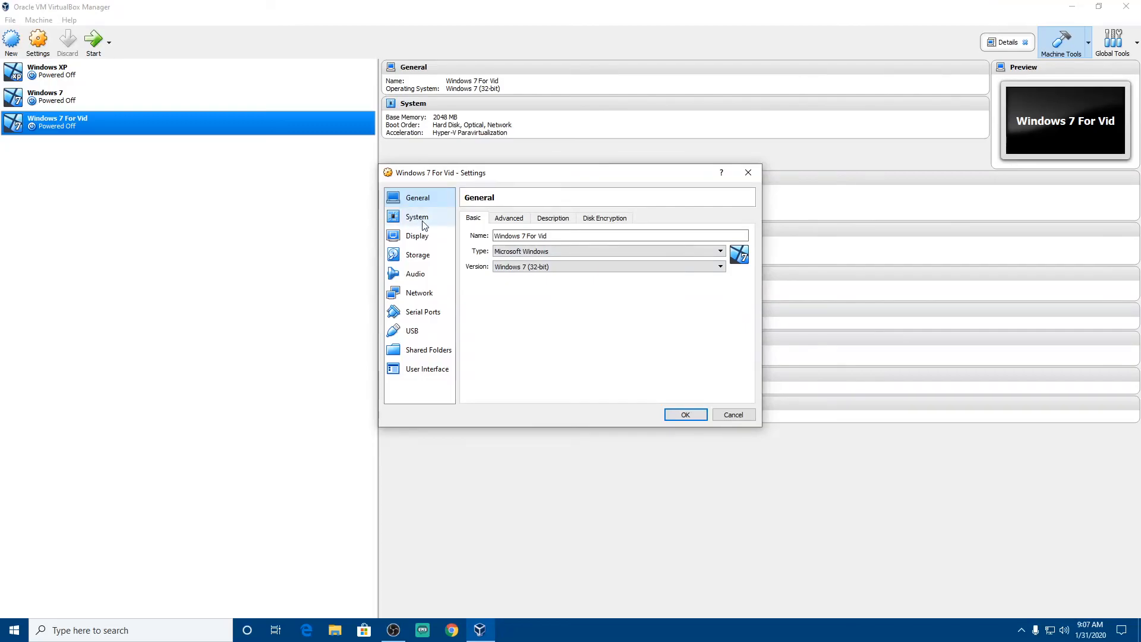
pyautogui.click(422, 218)
pyautogui.click(423, 236)
pyautogui.click(423, 217)
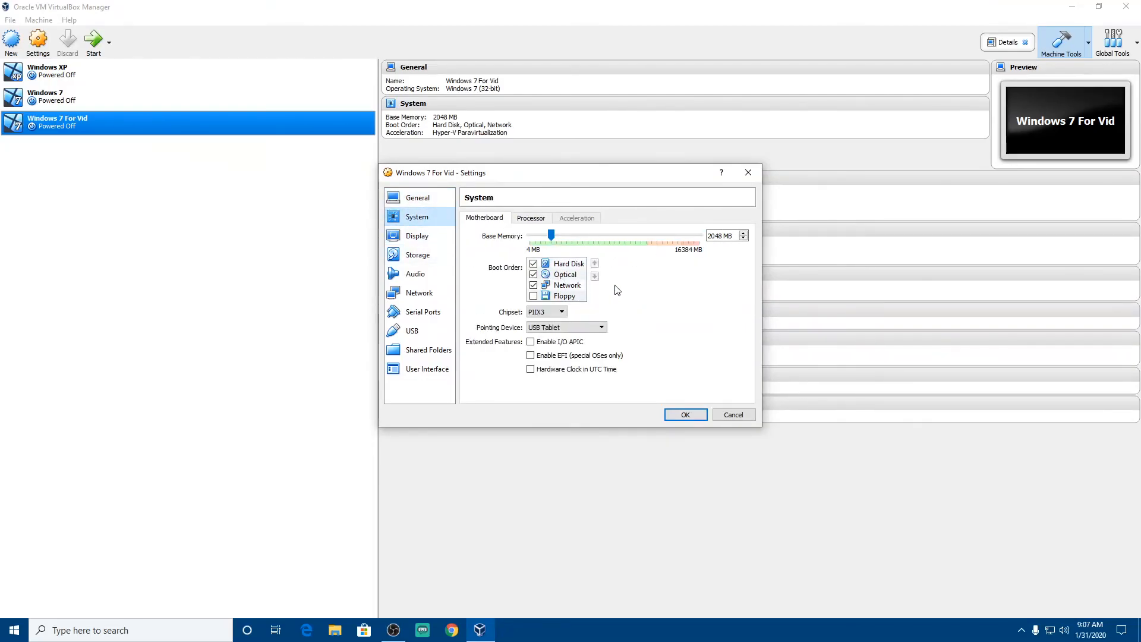
pyautogui.click(419, 236)
pyautogui.click(420, 256)
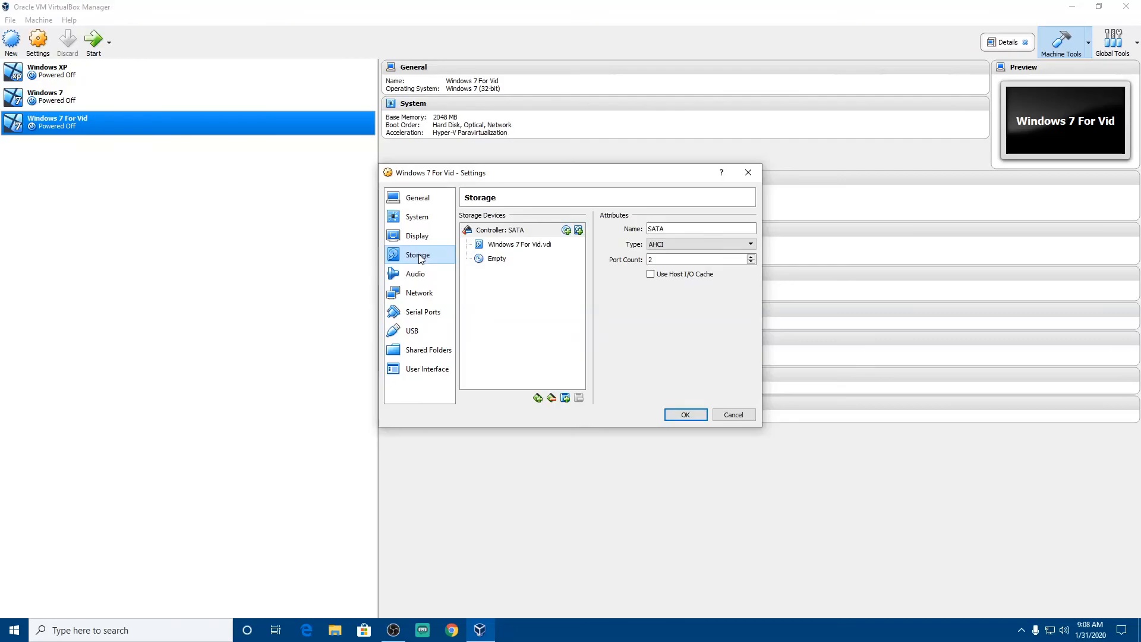
pyautogui.click(733, 415)
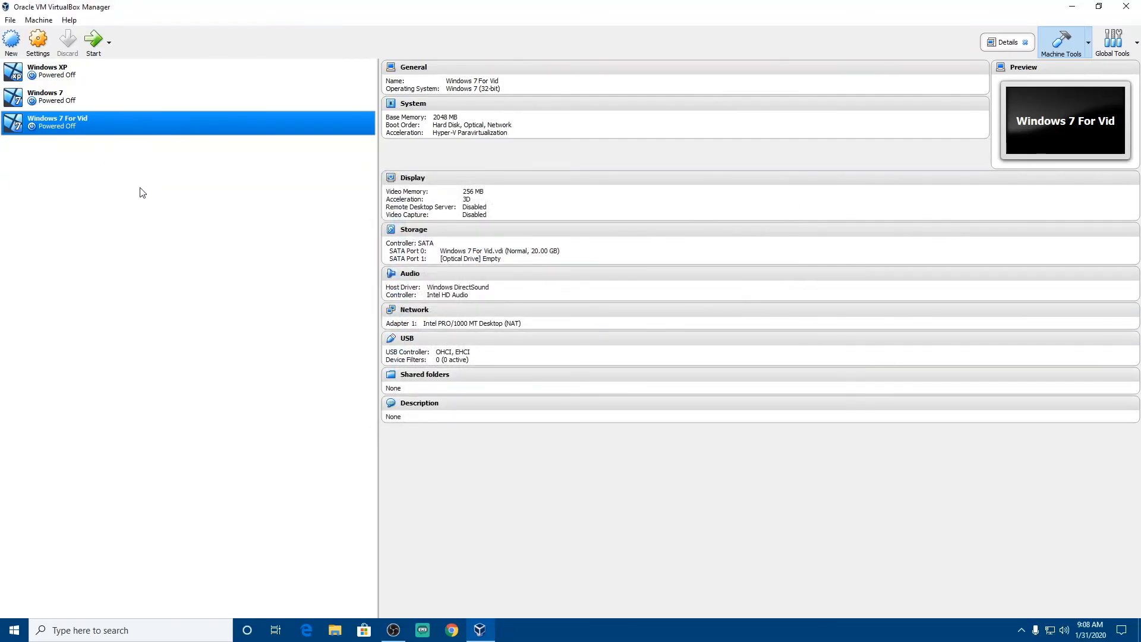